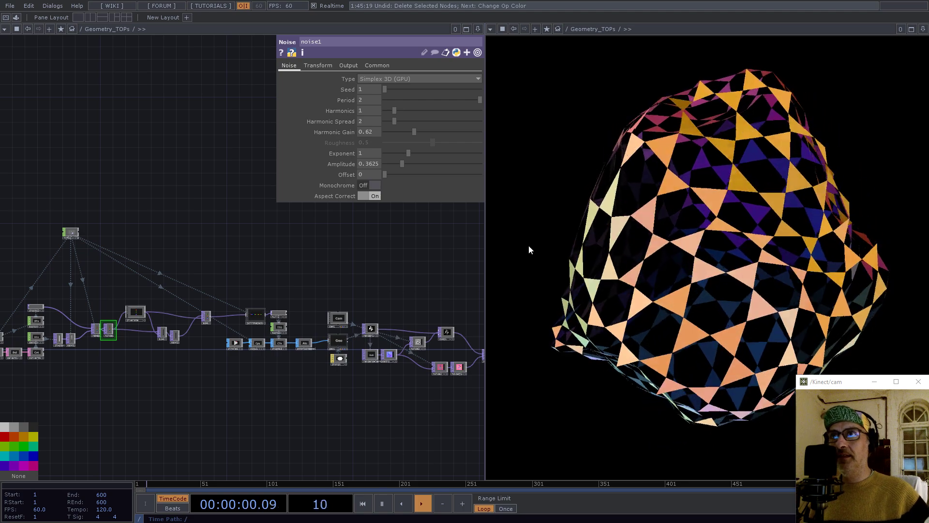
# Leave the Geometry_TOPs network for the root level and close the second pane so the network editor fills the workspace
pyautogui.scroll(-4, 335, 272)
pyautogui.scroll(-8, 319, 276)
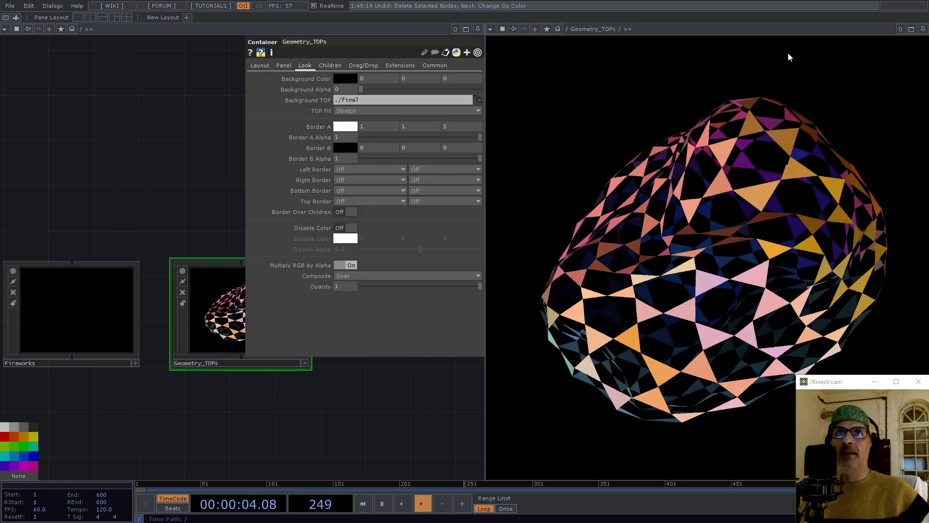
pyautogui.click(923, 29)
pyautogui.click(846, 98)
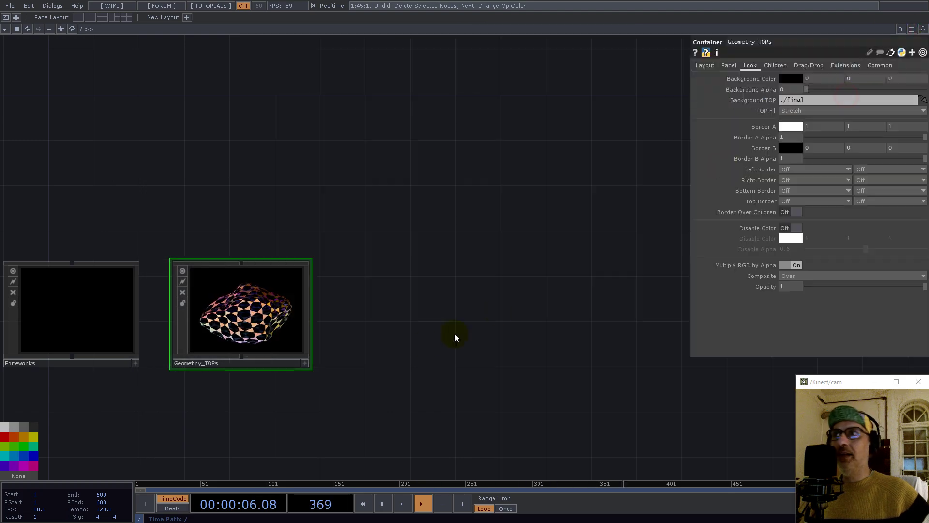
# Enter the project1 container and delete all of its default operators
pyautogui.moveTo(454, 335); pyautogui.dragTo(614, 156)
pyautogui.scroll(-5, 449, 192)
pyautogui.doubleClick(392, 192)
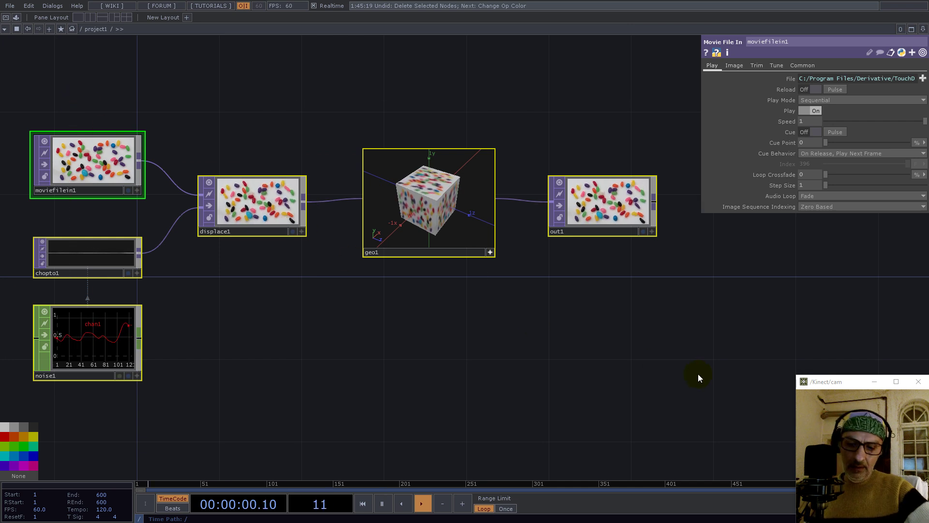
pyautogui.press('Delete')
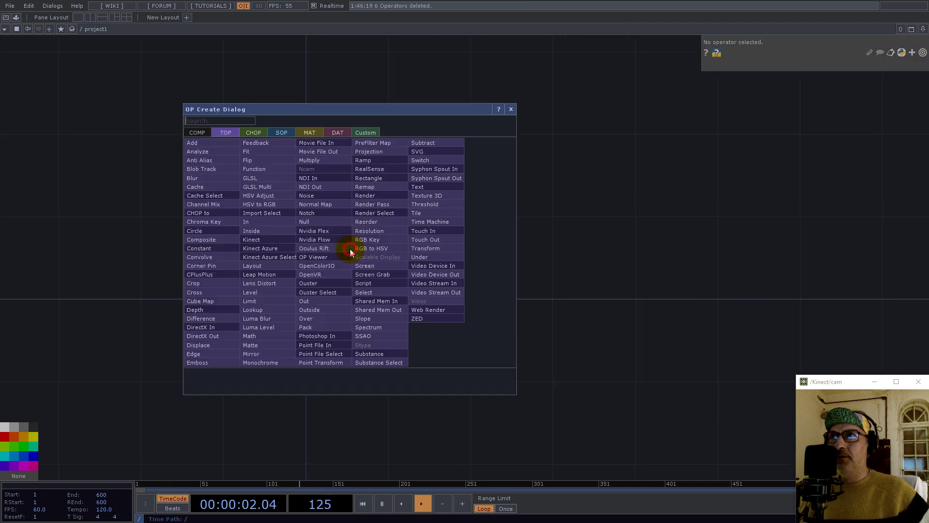
pyautogui.press('Tab')
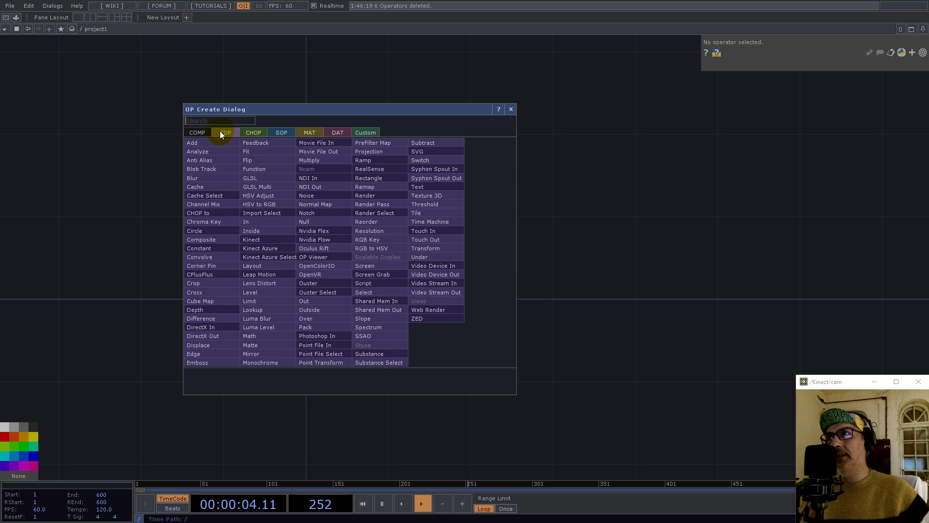
pyautogui.click(249, 130)
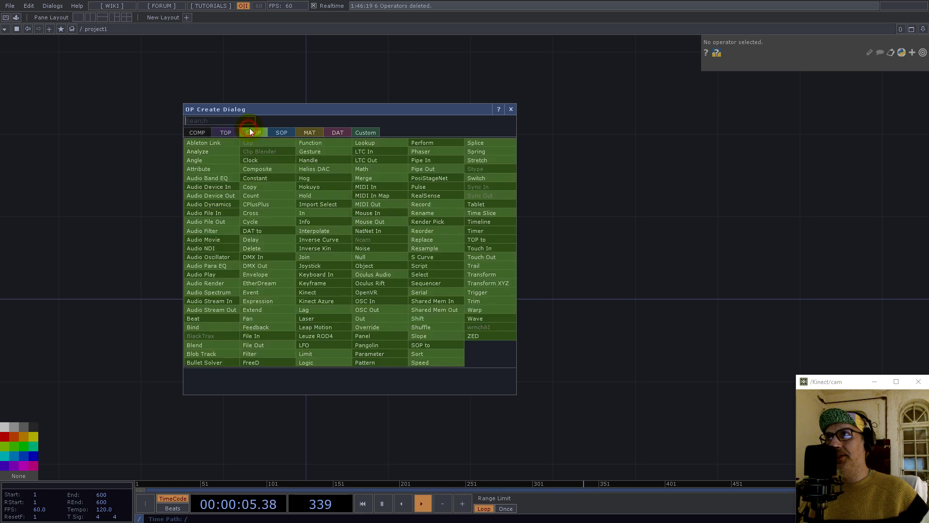
pyautogui.click(284, 133)
pyautogui.click(338, 131)
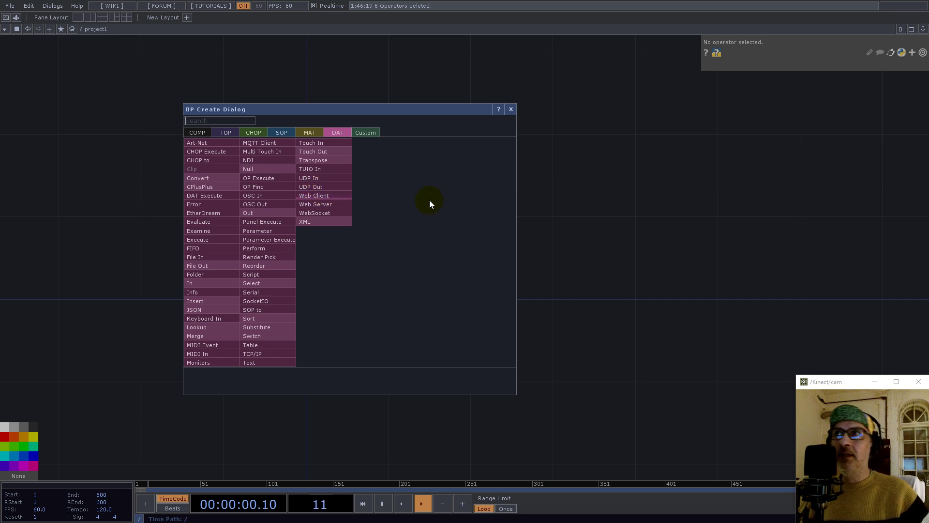
pyautogui.click(580, 206)
pyautogui.moveTo(397, 248); pyautogui.dragTo(405, 247)
# Add a Noise TOP to the empty project1 network
pyautogui.press('Tab')
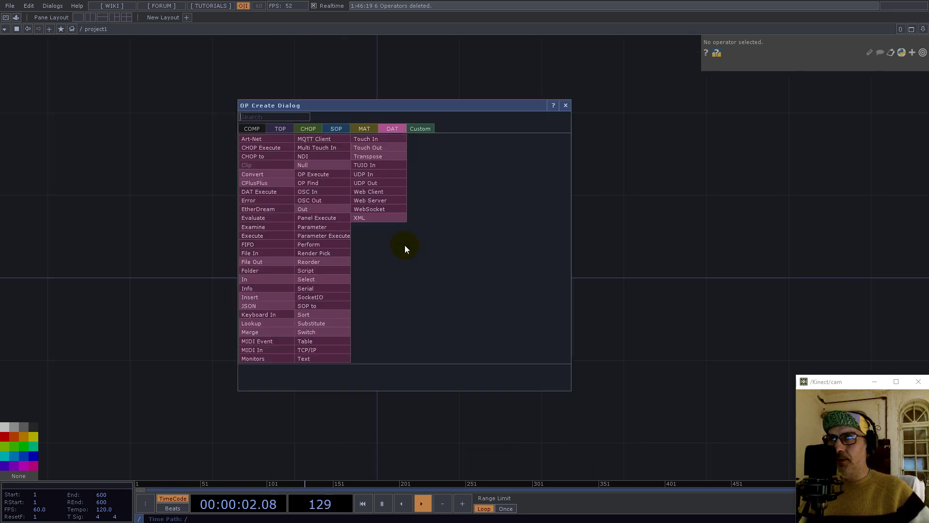
pyautogui.click(279, 129)
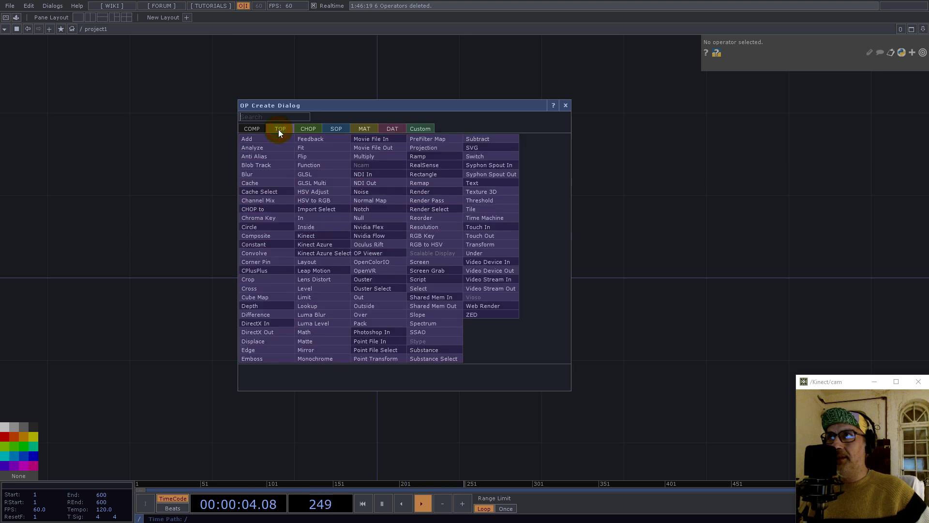
pyautogui.click(379, 190)
pyautogui.click(408, 236)
# Set the Noise TOP's resolution to 32 by 1 and its pixel format to 32-bit float (RGB)
pyautogui.click(823, 65)
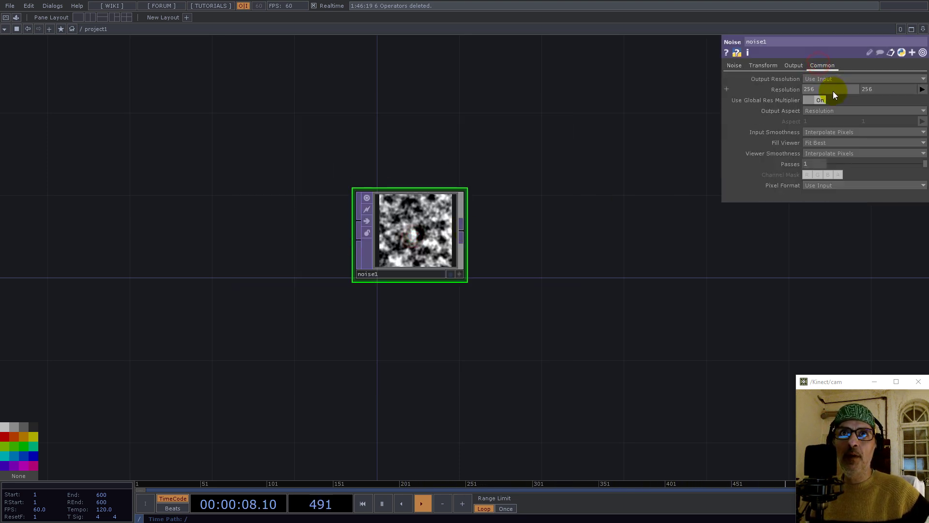
pyautogui.write('32')
pyautogui.press('Tab')
pyautogui.write('1')
pyautogui.press('Return')
pyautogui.click(823, 185)
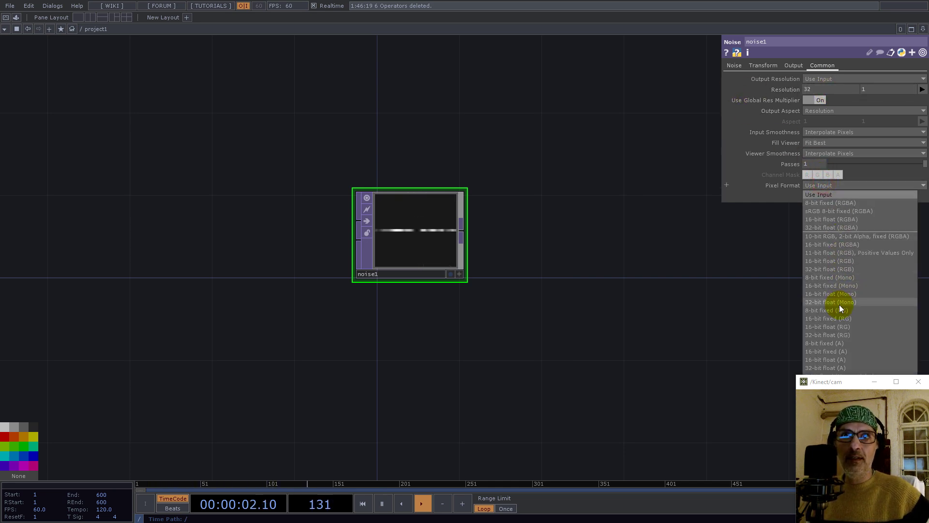
pyautogui.click(835, 269)
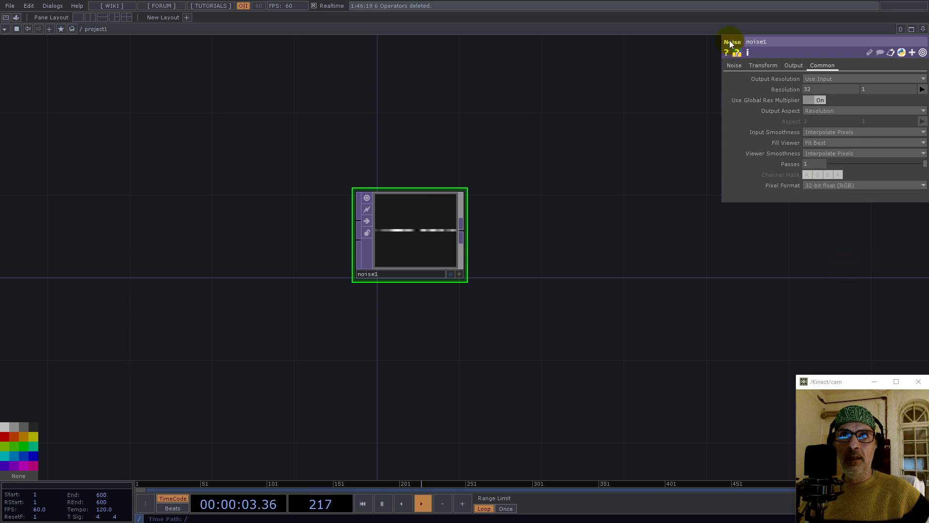
# Turn off Monochrome on the Noise TOP and set its input and viewer smoothness to Nearest Pixel
pyautogui.click(734, 68)
pyautogui.click(825, 186)
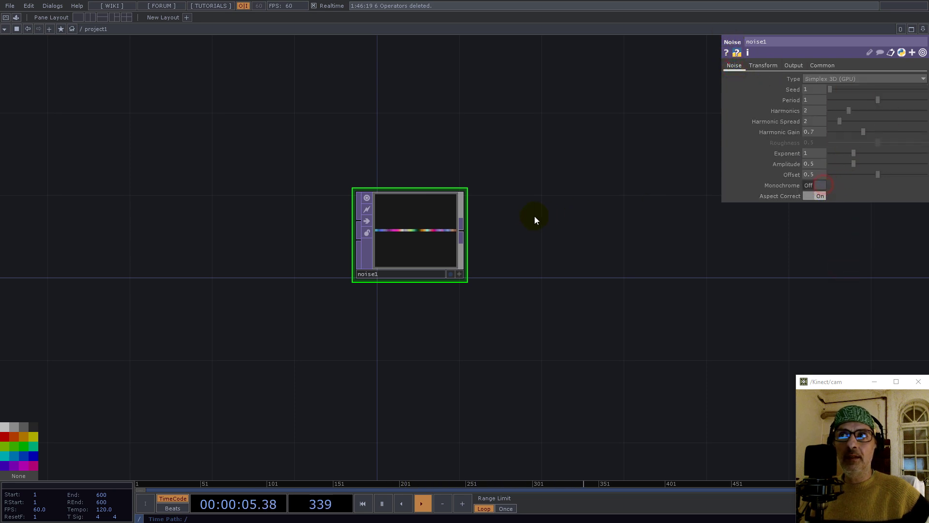
pyautogui.click(821, 65)
pyautogui.click(818, 134)
pyautogui.click(823, 141)
pyautogui.click(821, 154)
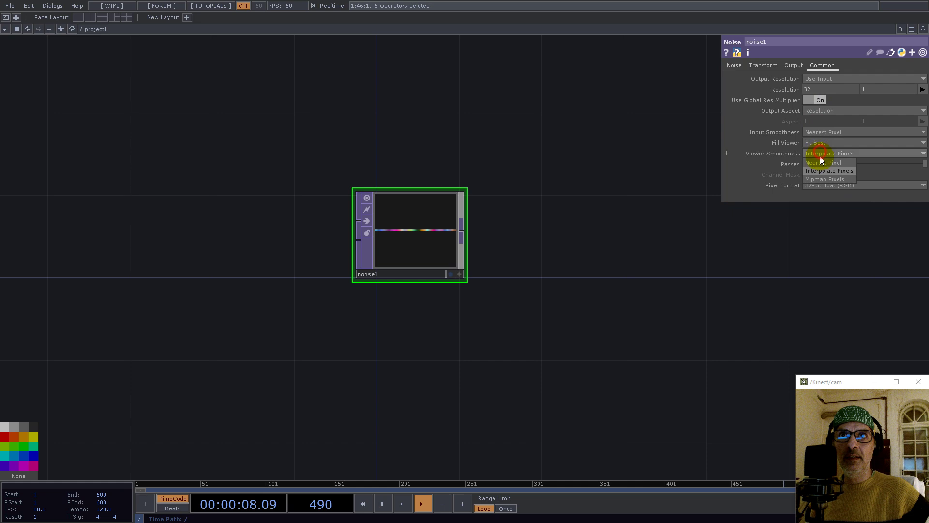
# Reduce the noise1 node's height and attach a TOP to CHOP to its output
pyautogui.moveTo(479, 209); pyautogui.dragTo(278, 181)
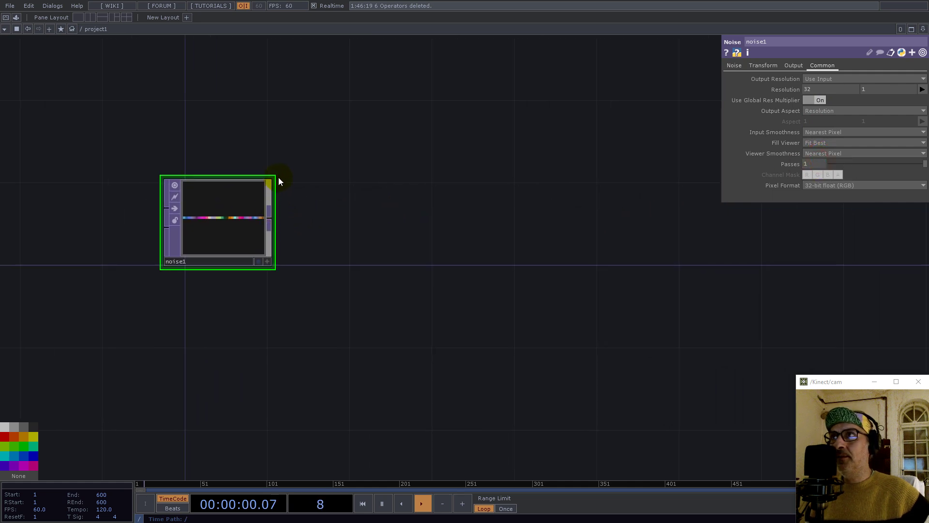
pyautogui.doubleClick(272, 177)
pyautogui.rightClick(270, 246)
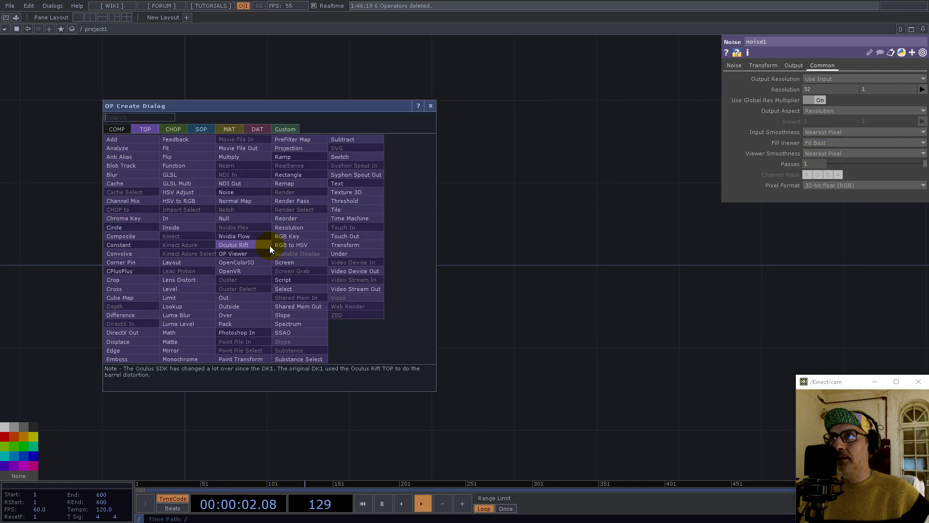
pyautogui.click(173, 128)
pyautogui.click(128, 148)
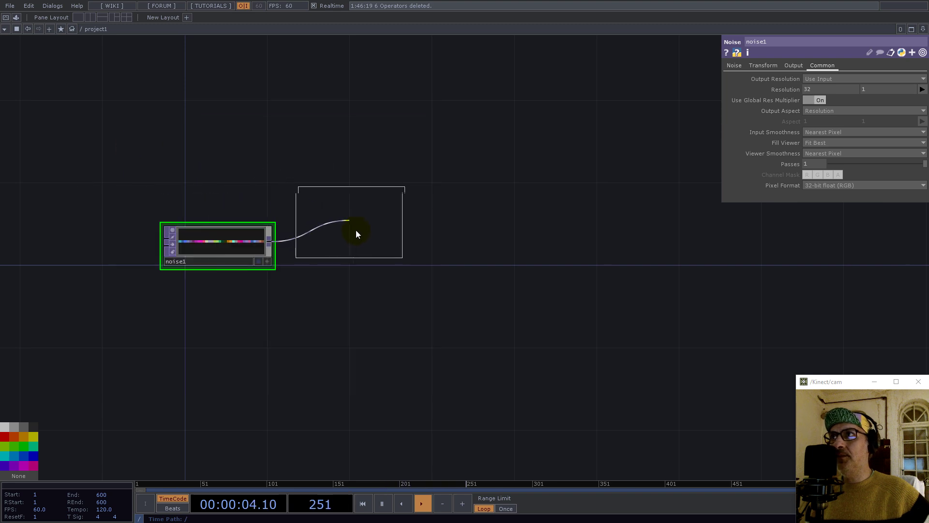
pyautogui.click(366, 249)
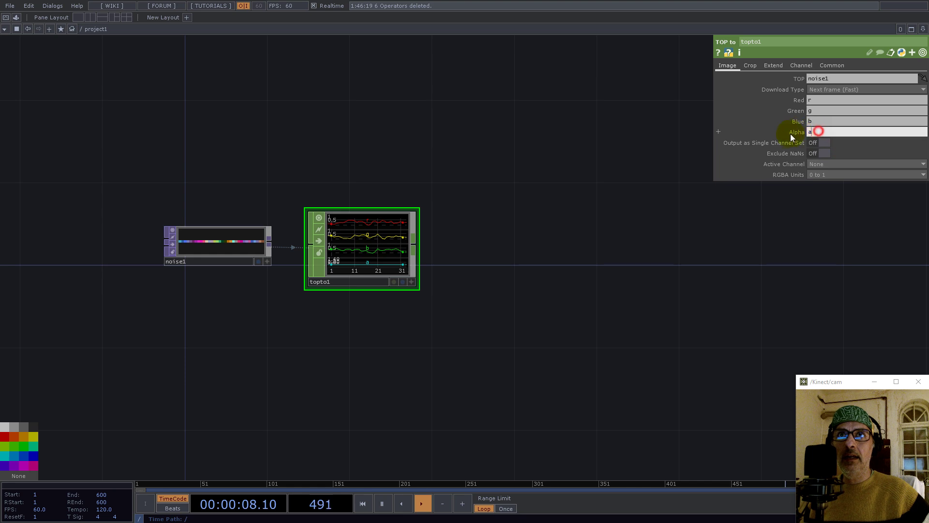
# Clear the Alpha channel name in topto1 so only r, g and b are output
pyautogui.click(816, 133)
pyautogui.press('BackSpace')
pyautogui.press('Return')
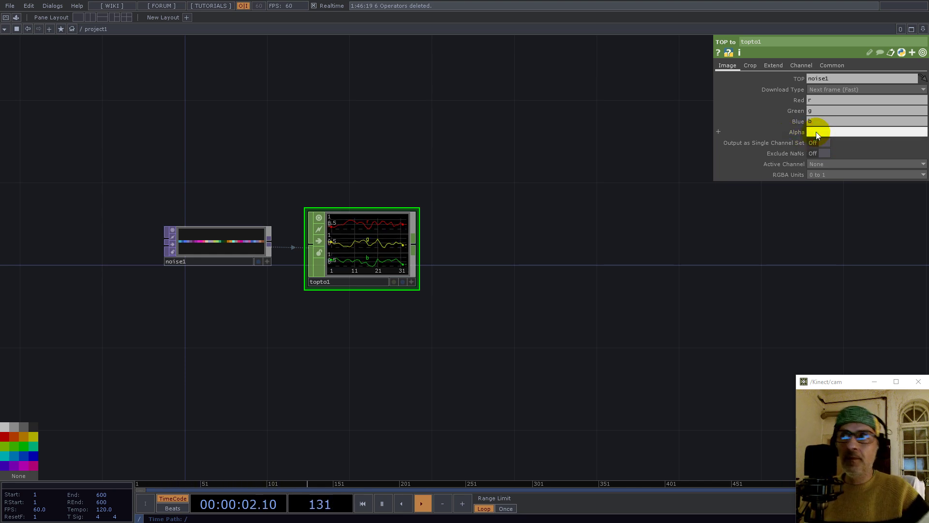
# Activate the topto1 viewer and display a dot for each sample on its channel graphs
pyautogui.scroll(5, 414, 233)
pyautogui.click(452, 359)
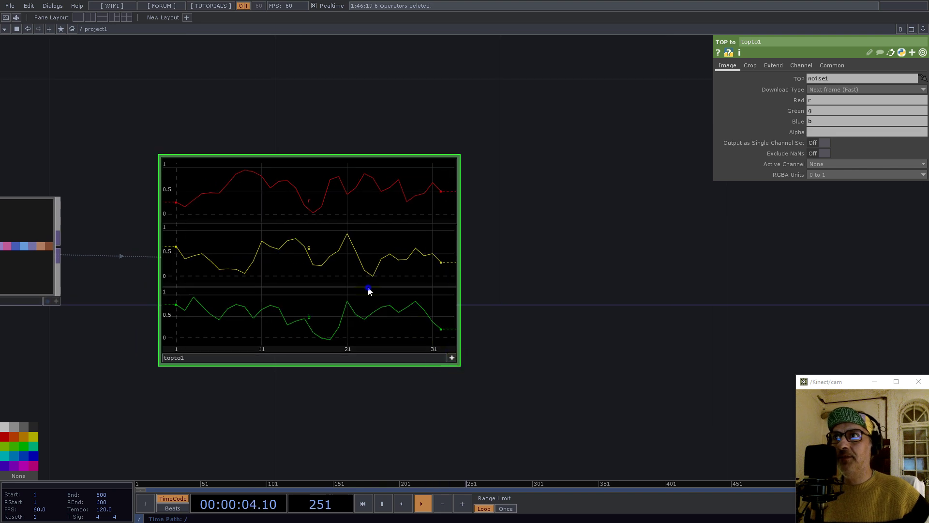
pyautogui.rightClick(369, 291)
pyautogui.click(399, 350)
pyautogui.scroll(-5, 387, 261)
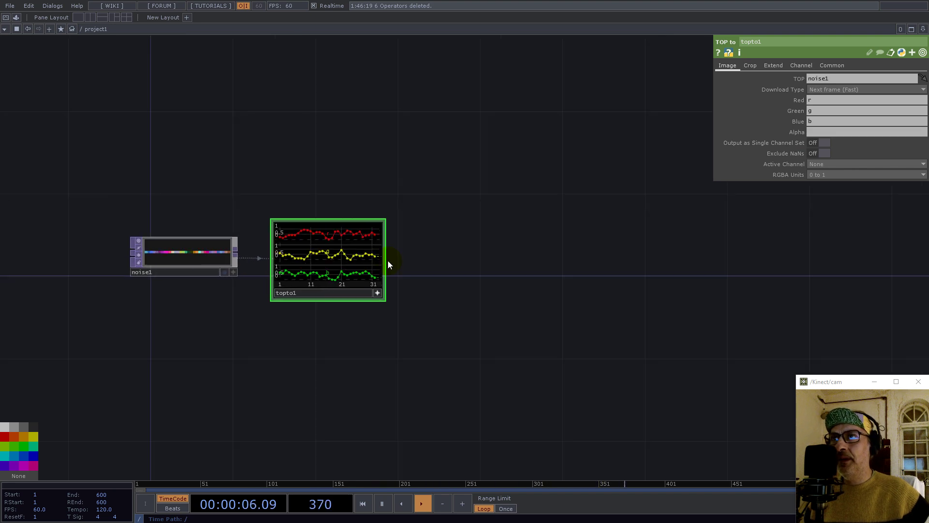
# Convert the topto1 channels to a table with a CHOP to DAT placed beside it
pyautogui.click(384, 257)
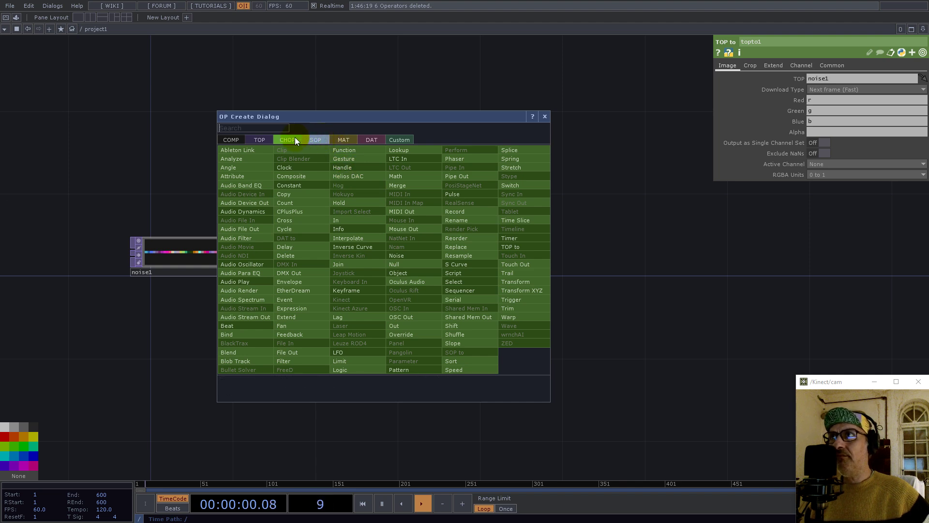
pyautogui.click(364, 139)
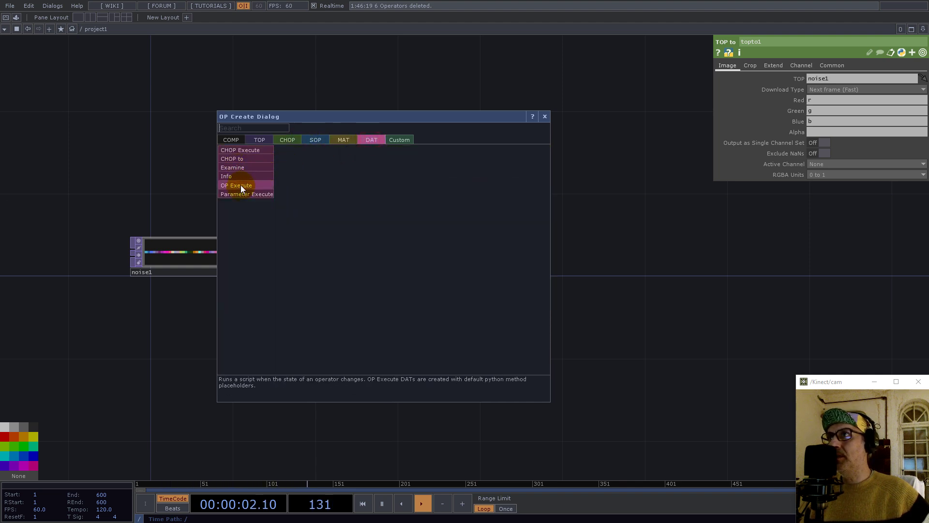
pyautogui.click(239, 159)
pyautogui.click(470, 261)
pyautogui.scroll(5, 469, 259)
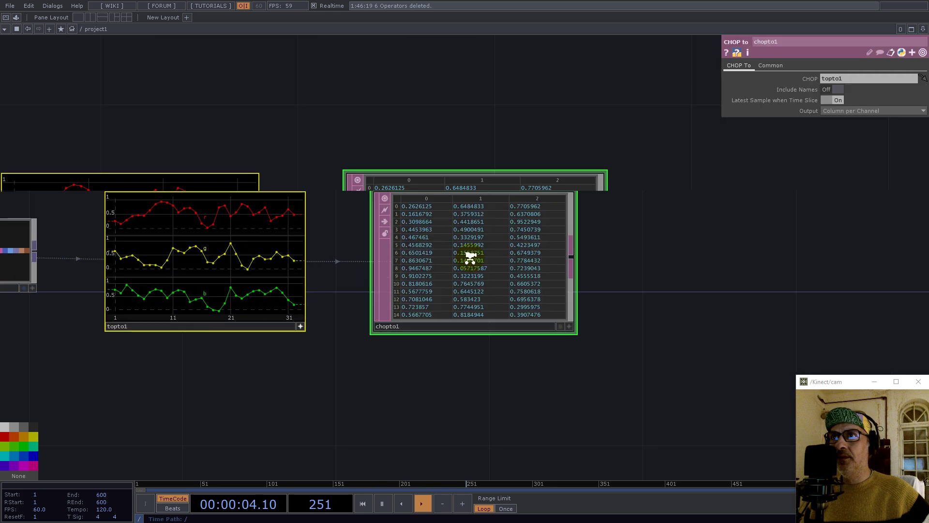
pyautogui.scroll(-3, 314, 191)
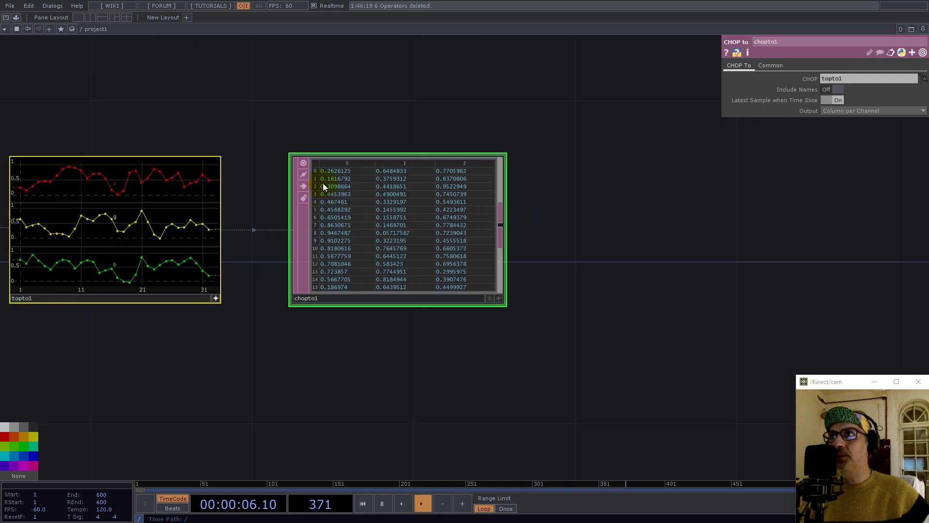
pyautogui.scroll(-3, 430, 260)
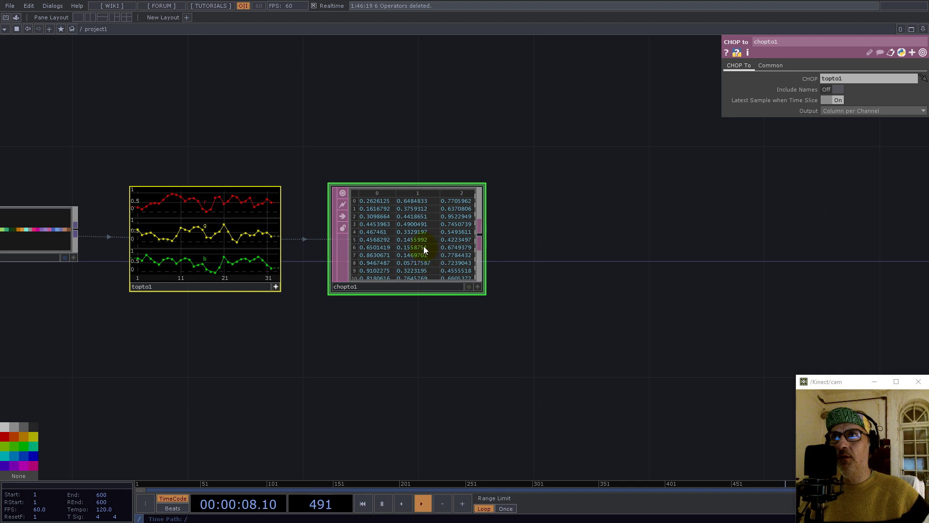
# Convert the topto1 channels to geometry with a CHOP to SOP placed above the table DAT
pyautogui.rightClick(283, 239)
pyautogui.click(214, 120)
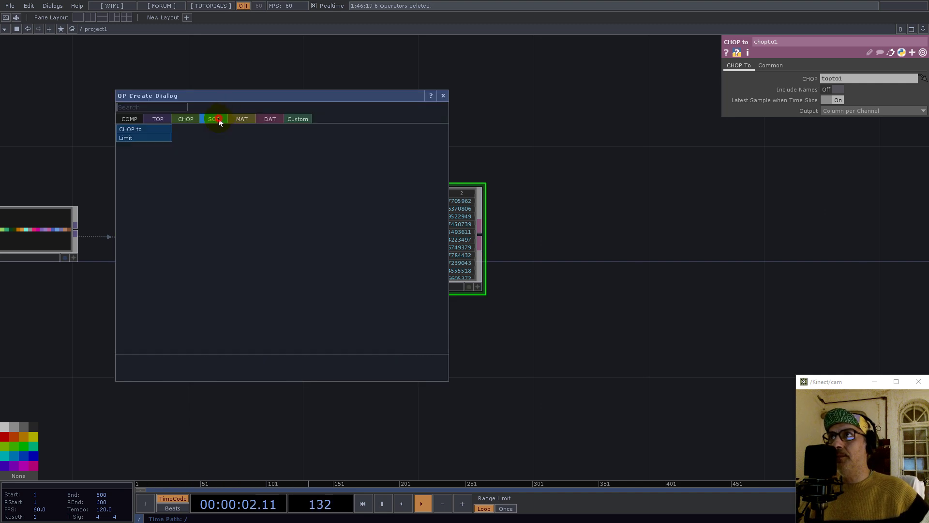
pyautogui.click(143, 131)
pyautogui.click(395, 106)
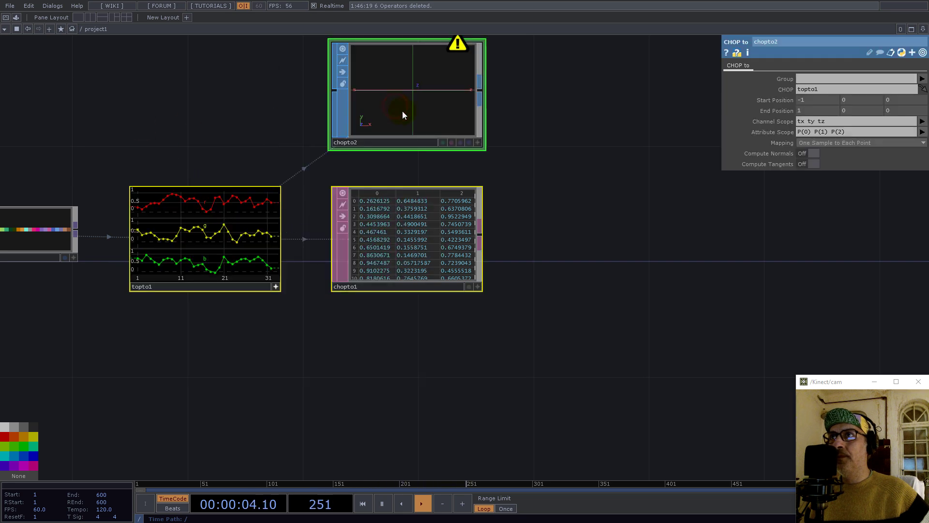
# Set the CHOP to SOP's Channel Scope to r g b
pyautogui.click(829, 121)
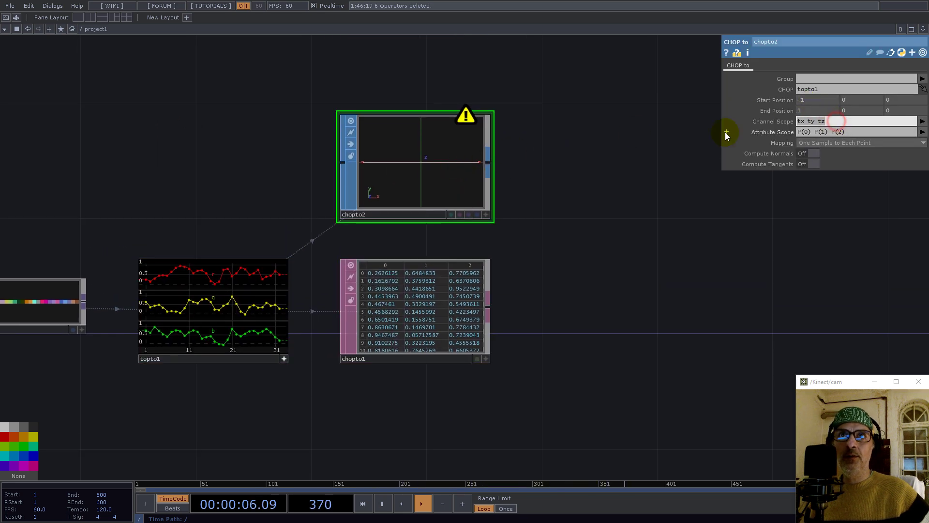
pyautogui.write('r g b')
pyautogui.press('Return')
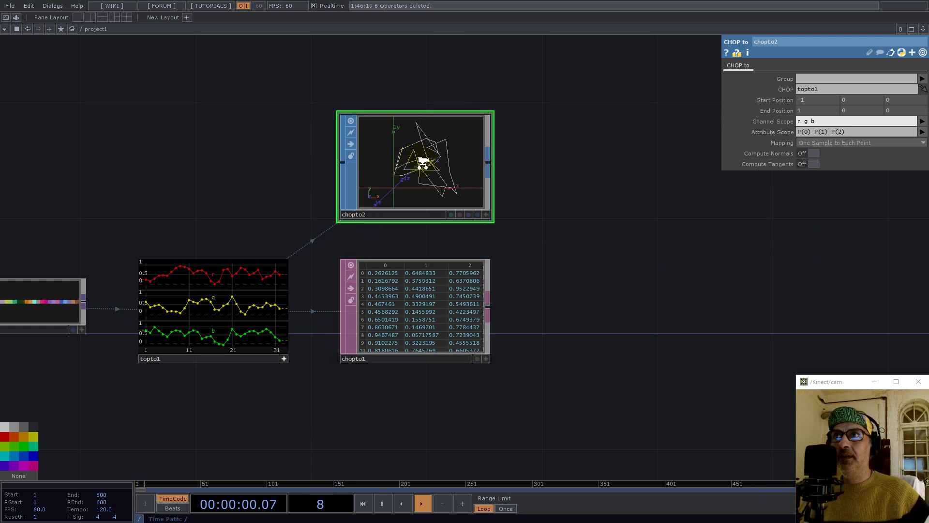
pyautogui.scroll(2, 423, 162)
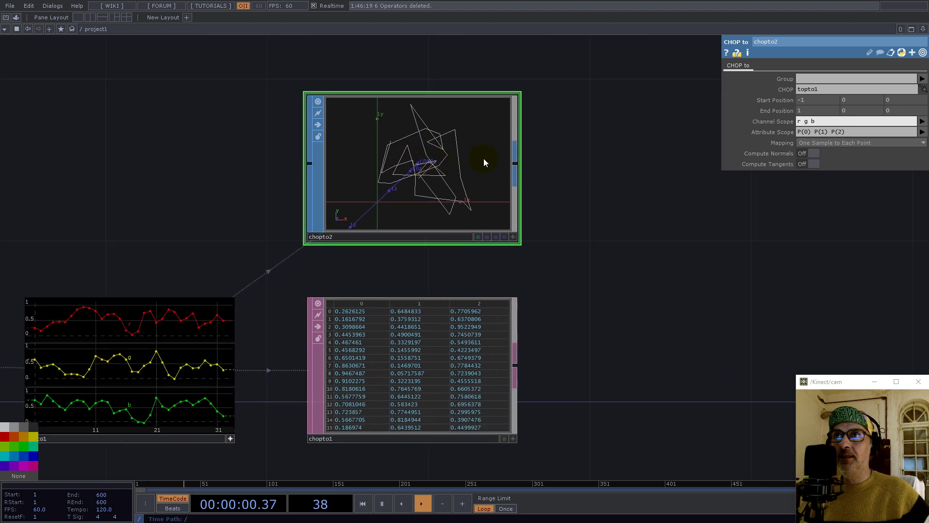
# Convert the topto1 channels back to an image with a CHOP to TOP placed below the table DAT
pyautogui.rightClick(237, 368)
pyautogui.click(112, 247)
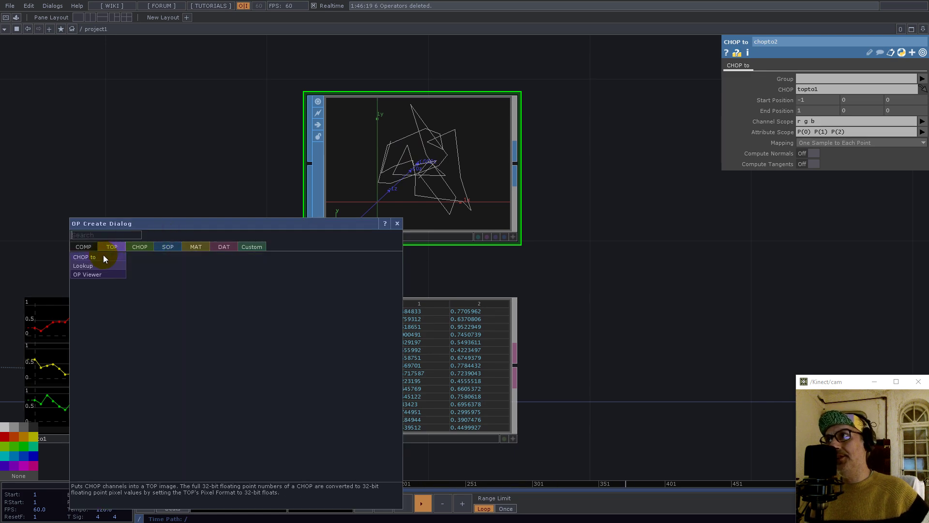
pyautogui.click(104, 258)
pyautogui.scroll(-5, 145, 247)
pyautogui.click(274, 353)
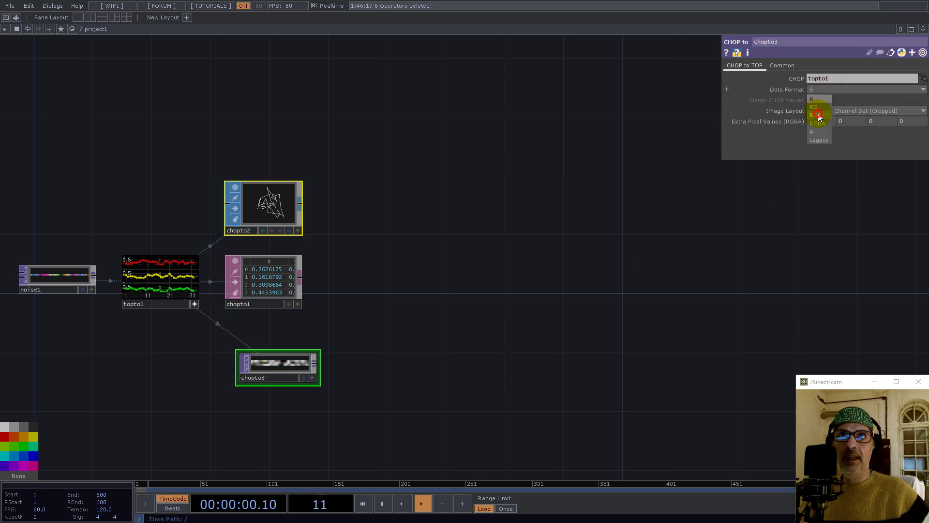
# Set the CHOP to TOP's data format to RGB and its viewer smoothness to Nearest Pixel
pyautogui.click(818, 116)
pyautogui.click(781, 65)
pyautogui.click(831, 143)
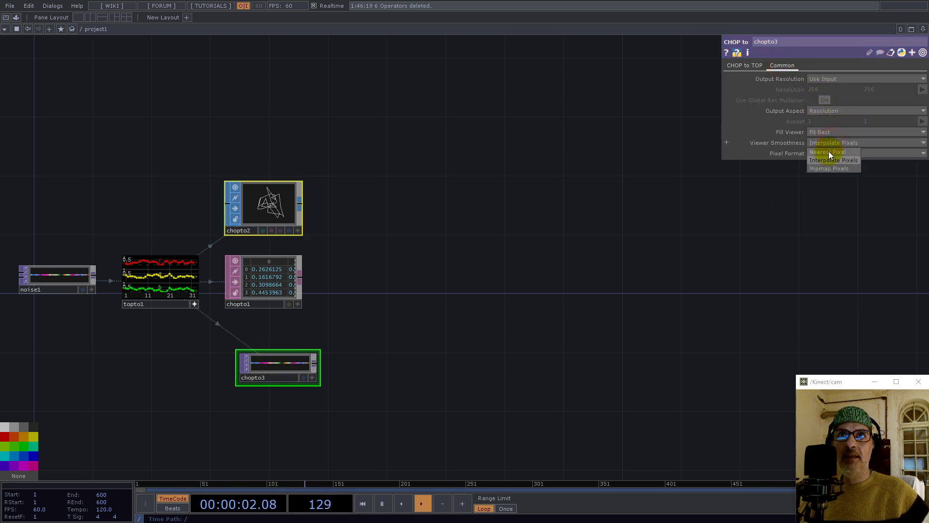
# Select all the operators in project1 and delete them
pyautogui.moveTo(429, 349); pyautogui.dragTo(679, 310)
pyautogui.moveTo(528, 326)
pyautogui.mouseDown()
pyautogui.moveTo(342, 284)
pyautogui.moveTo(541, 308)
pyautogui.moveTo(348, 306)
pyautogui.moveTo(536, 315)
pyautogui.mouseUp()
pyautogui.moveTo(666, 396); pyautogui.dragTo(277, 125)
pyautogui.press('Delete')
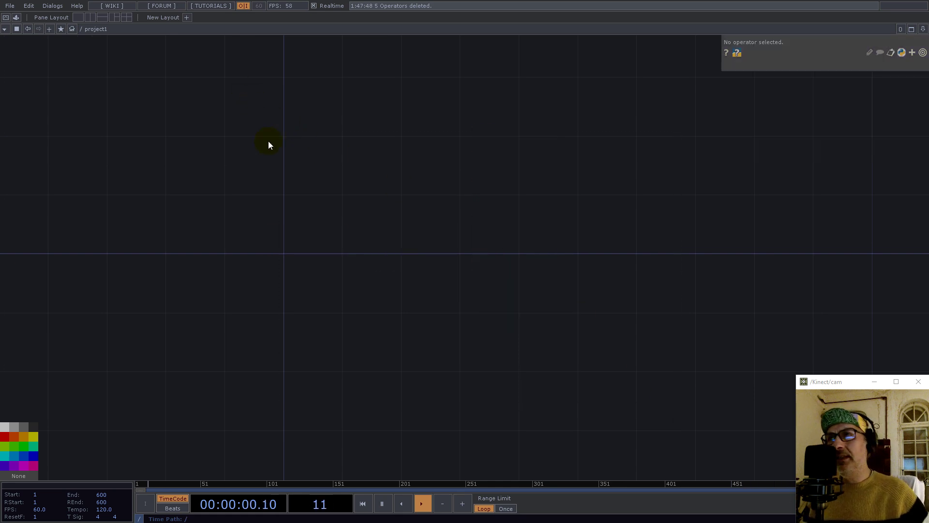
# Add a Sphere SOP to the empty project1 network
pyautogui.doubleClick(300, 201)
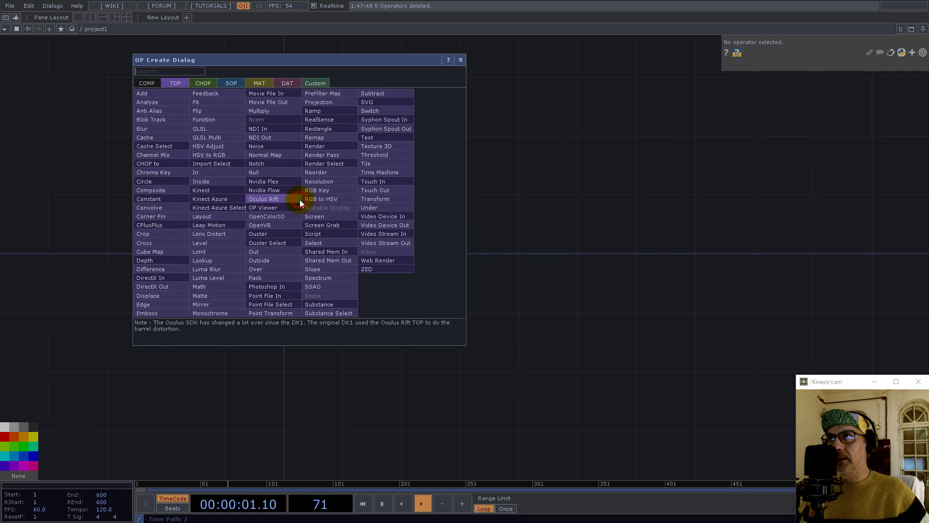
pyautogui.click(229, 82)
pyautogui.write('sp')
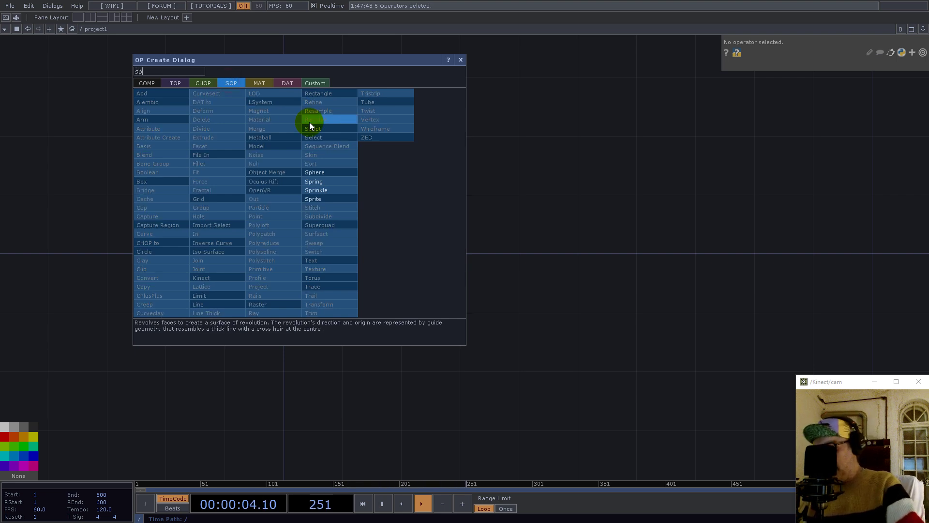
pyautogui.click(317, 172)
pyautogui.click(320, 226)
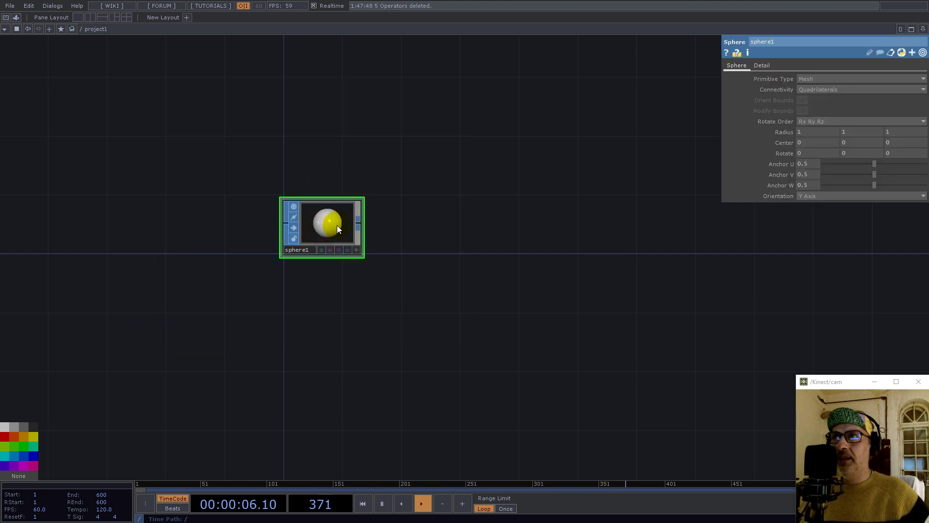
# Set the sphere's primitive type to Polygon and its frequency to 4
pyautogui.scroll(5, 337, 224)
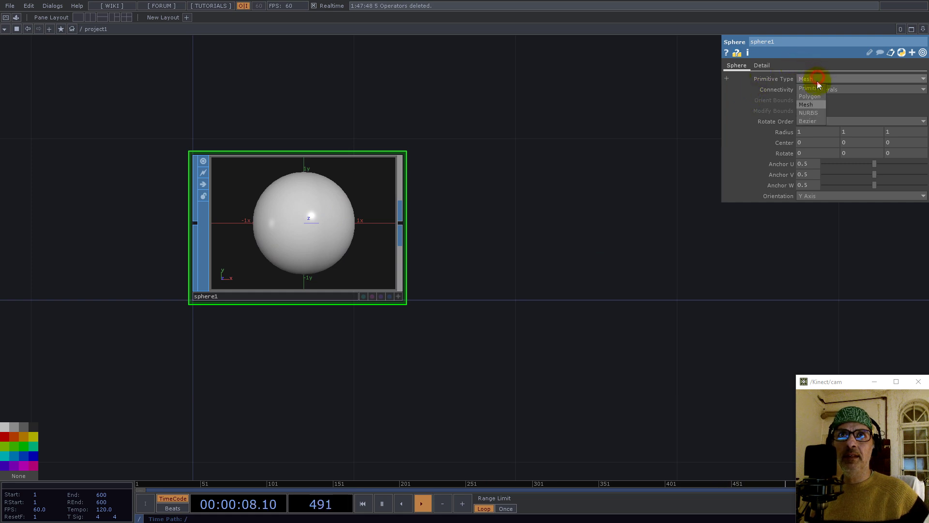
pyautogui.click(813, 96)
pyautogui.click(763, 66)
pyautogui.write('3')
pyautogui.press('Return')
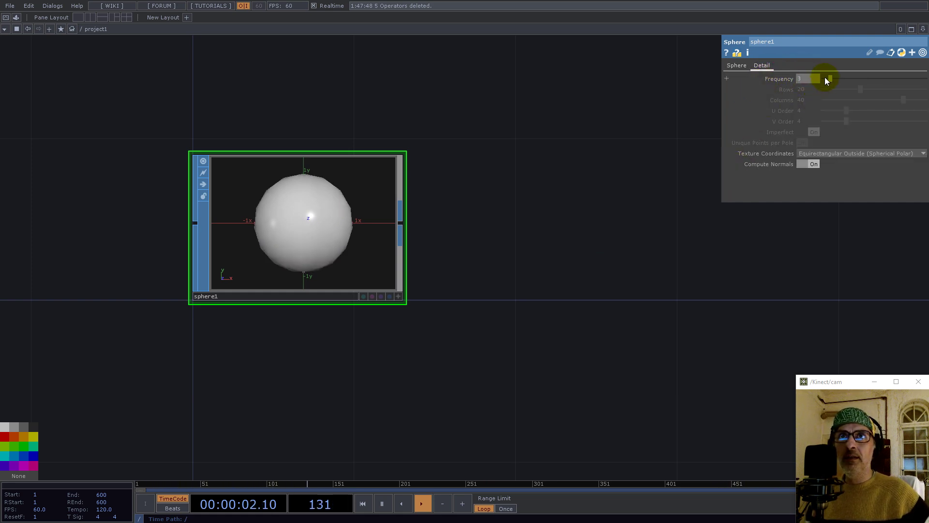
pyautogui.click(309, 266)
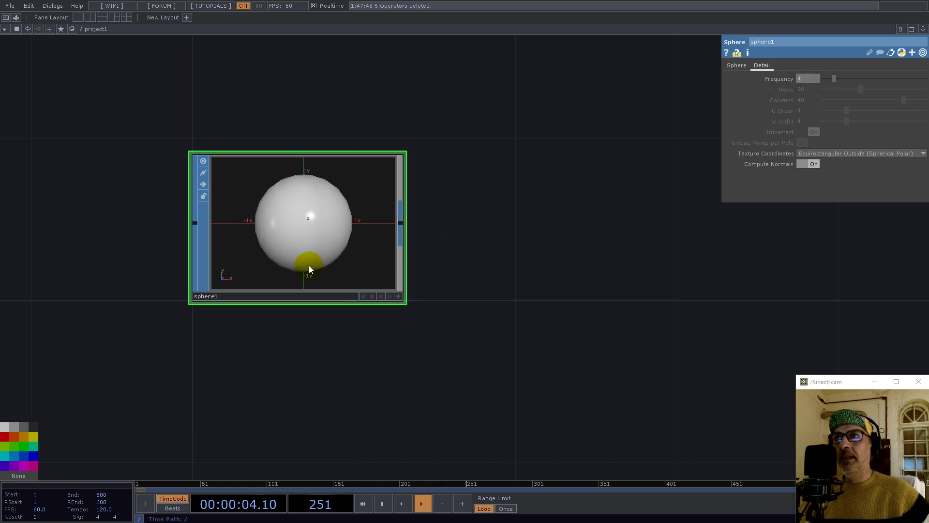
# Convert the sphere to channels with a SOP to CHOP placed beside it
pyautogui.rightClick(402, 221)
pyautogui.click(306, 104)
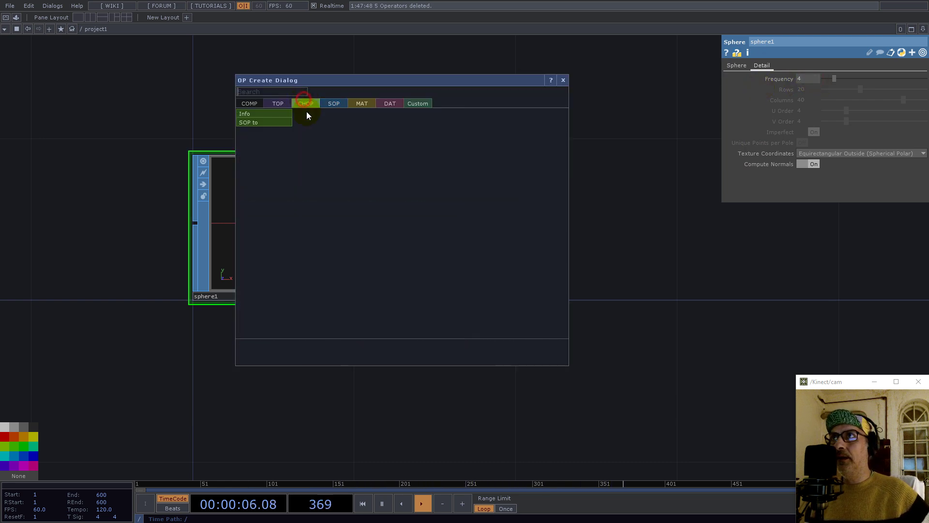
pyautogui.click(252, 123)
pyautogui.click(546, 232)
pyautogui.moveTo(608, 348); pyautogui.dragTo(381, 385)
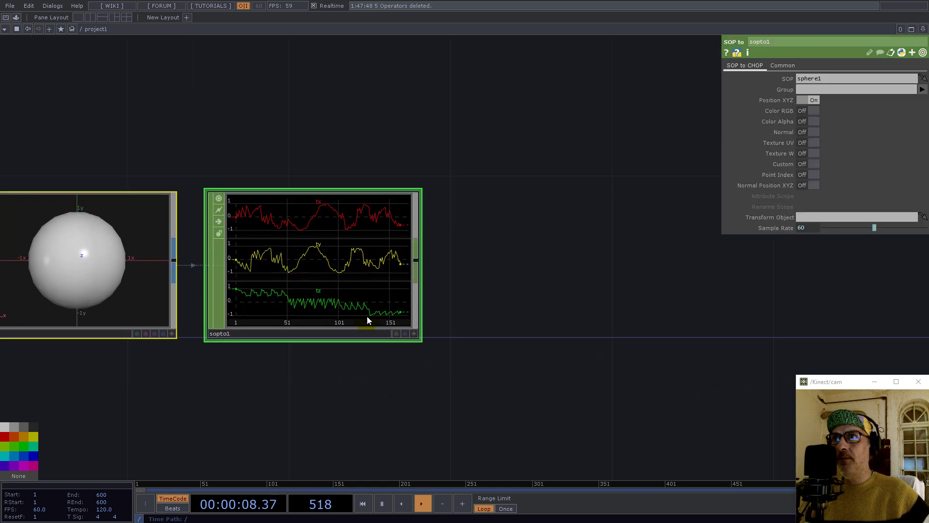
# Convert the sphere's position channels back to geometry with a CHOP to SOP beside them, and orbit its view to inspect it
pyautogui.click(422, 263)
pyautogui.click(348, 143)
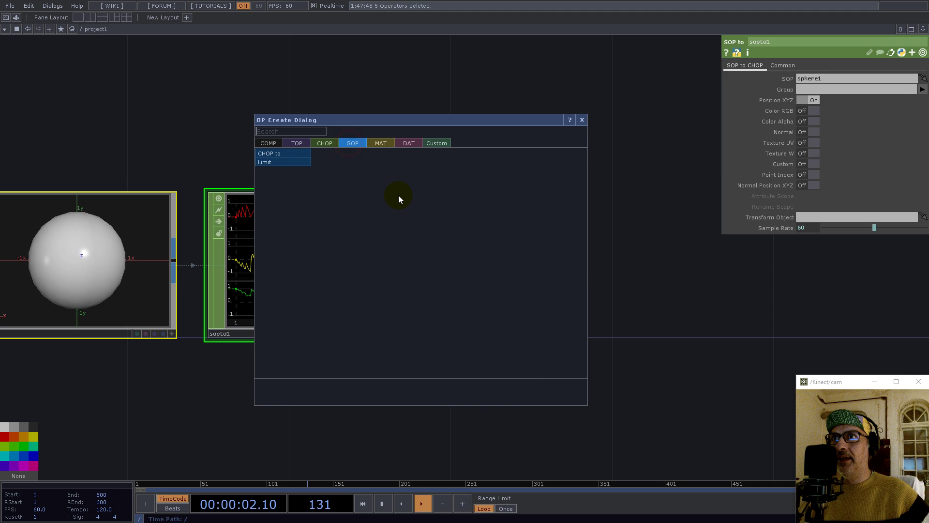
pyautogui.click(265, 151)
pyautogui.click(565, 280)
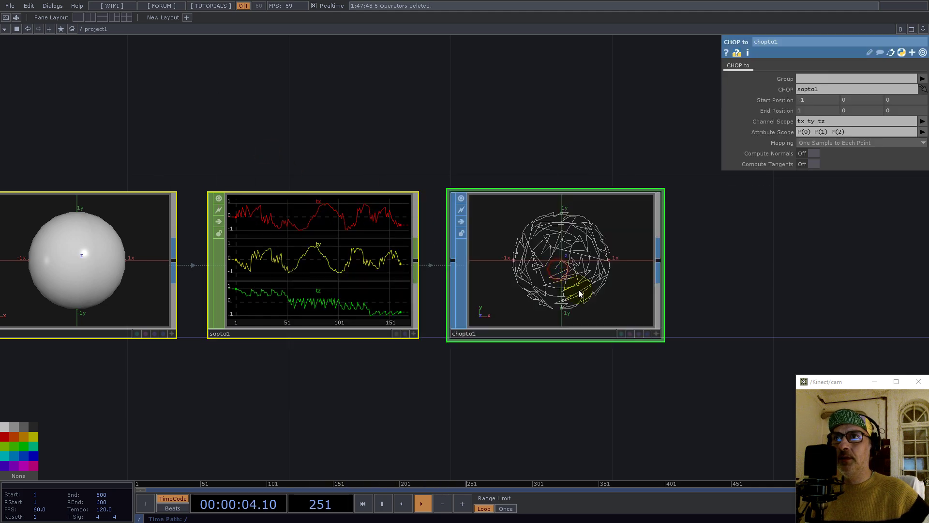
pyautogui.scroll(4, 596, 287)
pyautogui.click(715, 386)
pyautogui.moveTo(615, 315)
pyautogui.mouseDown()
pyautogui.moveTo(553, 300)
pyautogui.moveTo(528, 276)
pyautogui.moveTo(550, 255)
pyautogui.moveTo(628, 318)
pyautogui.moveTo(617, 307)
pyautogui.mouseUp()
pyautogui.scroll(-2, 609, 306)
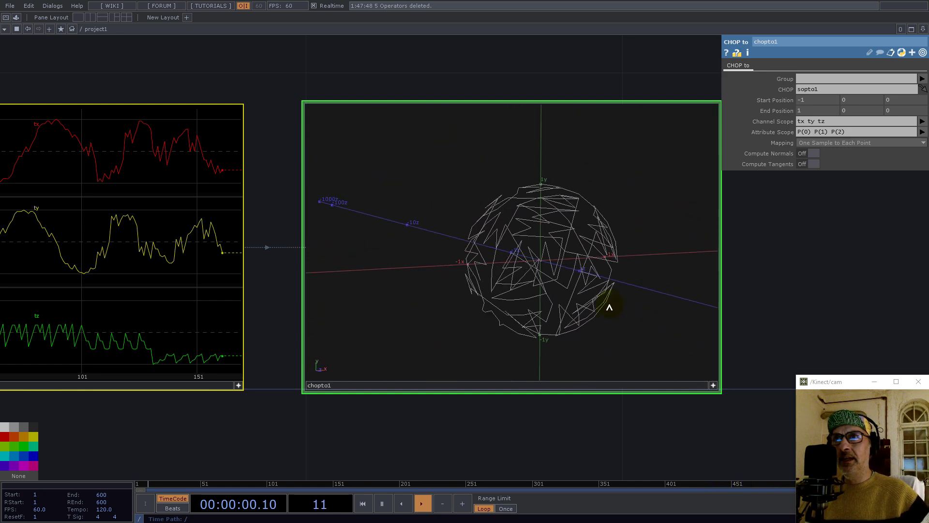
# Arrange the SOP to CHOP above the sphere with the CHOP to SOP beside it, and deactivate the operators' interactive viewers
pyautogui.scroll(-2, 571, 305)
pyautogui.scroll(-5, 620, 443)
pyautogui.moveTo(615, 448); pyautogui.dragTo(504, 370)
pyautogui.moveTo(570, 425); pyautogui.dragTo(445, 322)
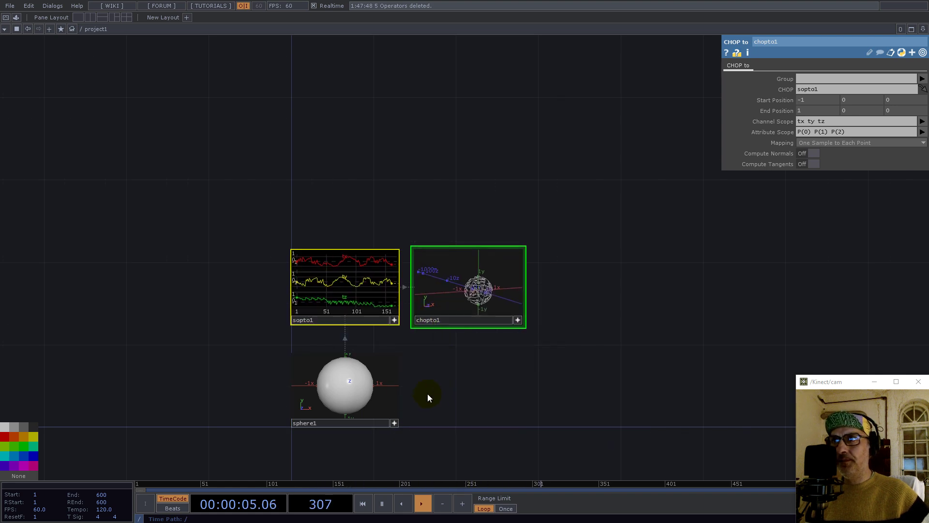
pyautogui.click(392, 425)
pyautogui.click(394, 320)
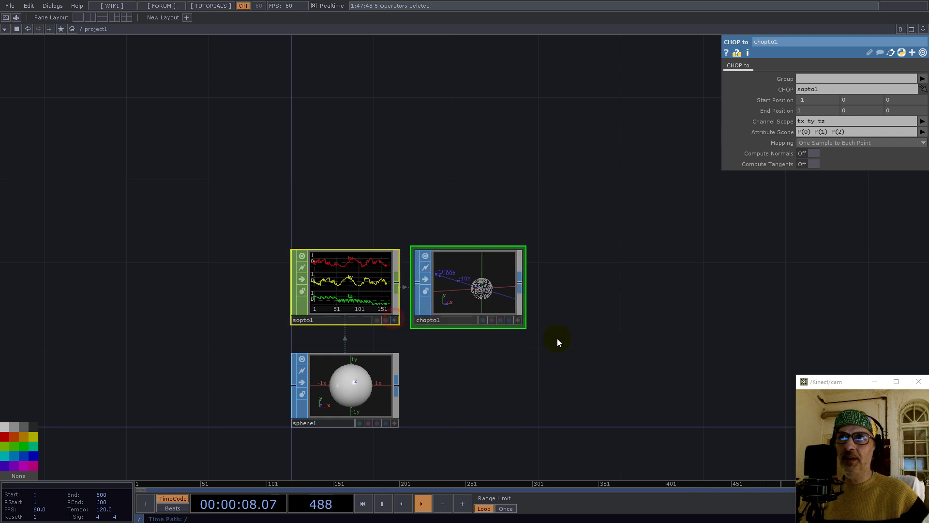
pyautogui.moveTo(491, 378); pyautogui.dragTo(483, 348)
pyautogui.moveTo(458, 265)
pyautogui.mouseDown()
pyautogui.moveTo(466, 268)
pyautogui.moveTo(458, 267)
pyautogui.mouseUp()
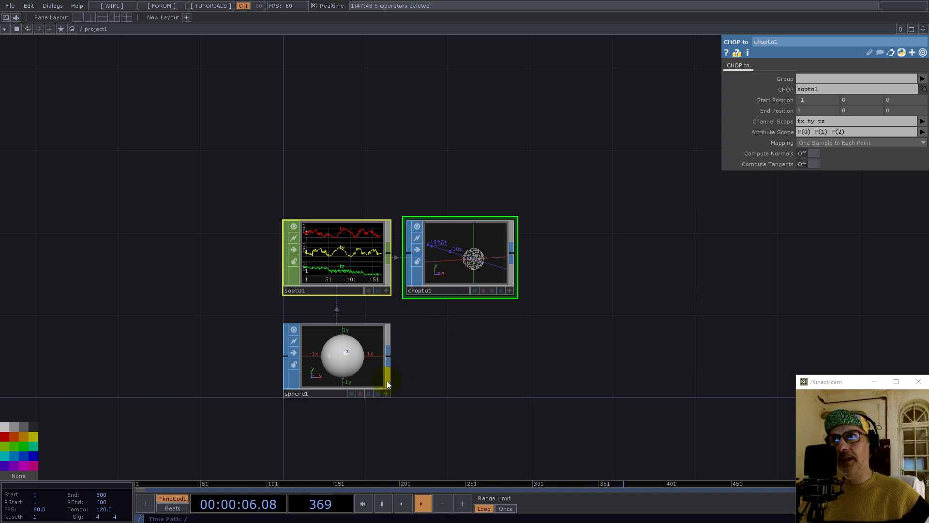
# Convert the sphere to a table with a SOP to DAT placed beside it
pyautogui.rightClick(390, 356)
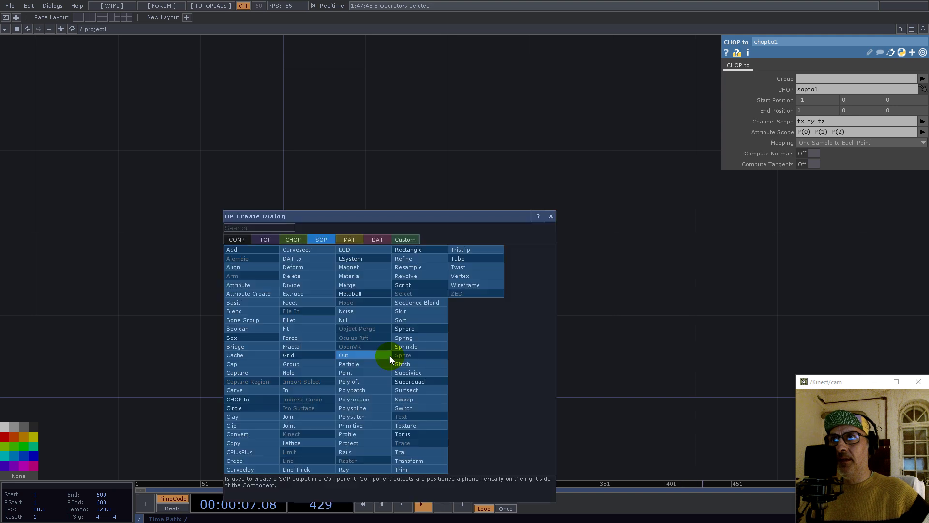
pyautogui.click(379, 240)
pyautogui.click(246, 283)
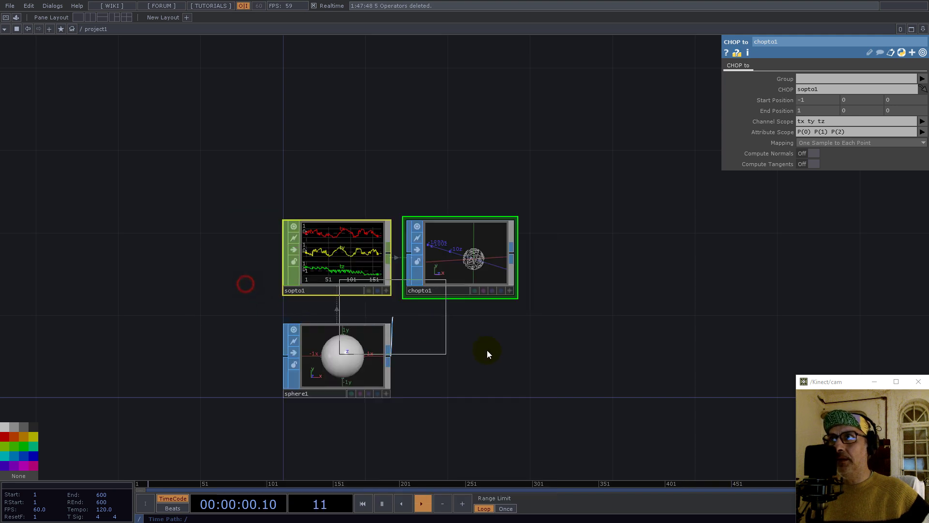
pyautogui.click(461, 359)
pyautogui.scroll(5, 393, 262)
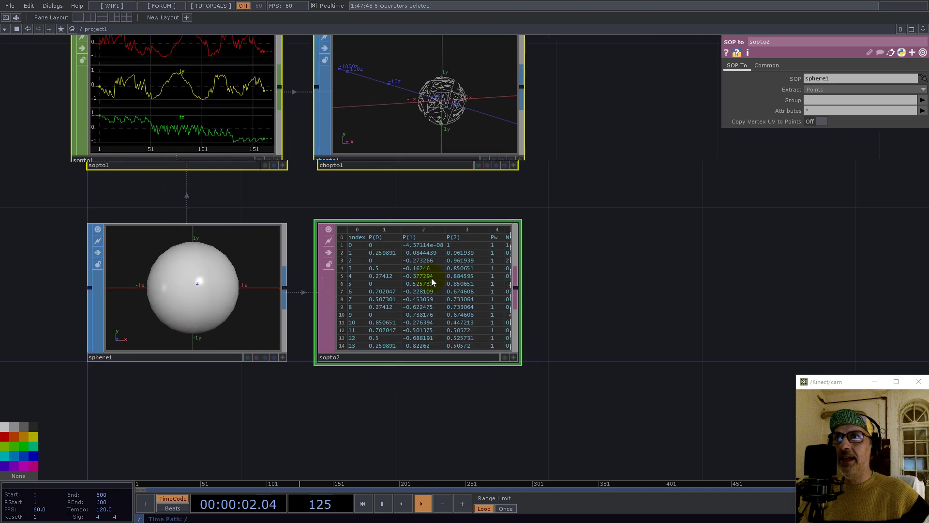
pyautogui.click(419, 284)
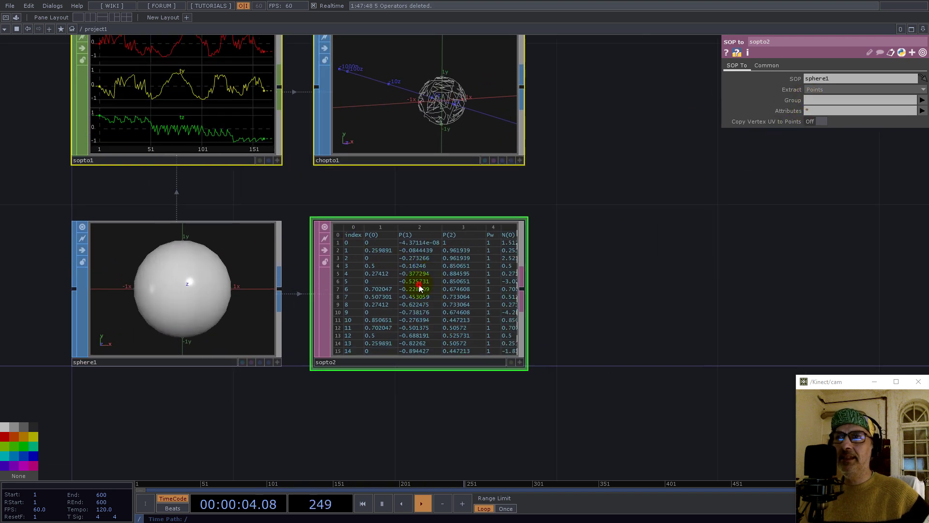
pyautogui.click(212, 116)
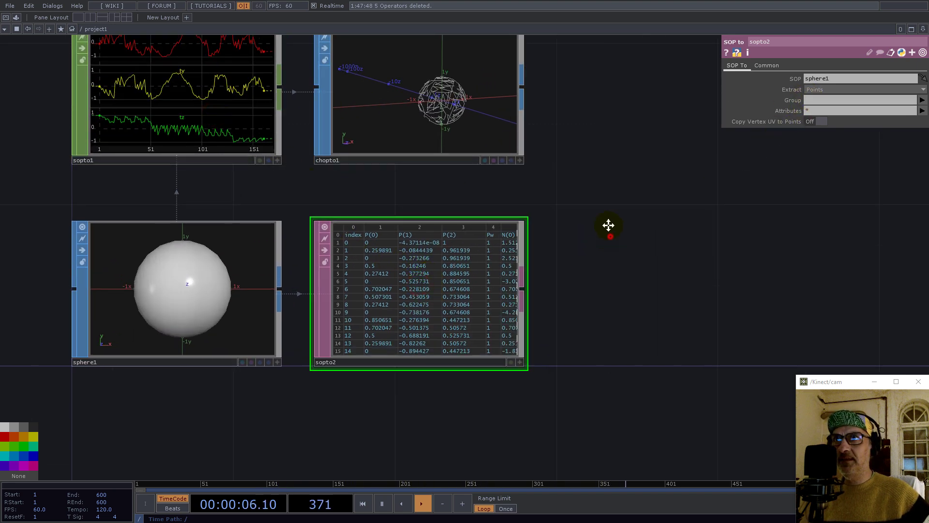
# Paste a copy of the SOP to DAT below the original and set its Extract option to Primitives, trying Vertices first
pyautogui.moveTo(608, 225); pyautogui.dragTo(593, 183)
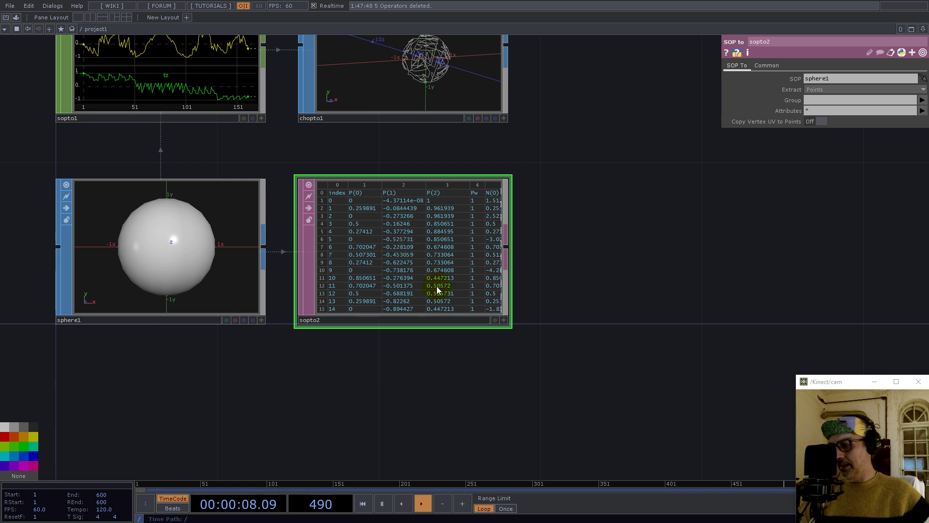
pyautogui.hotkey('ctrl', 'v')
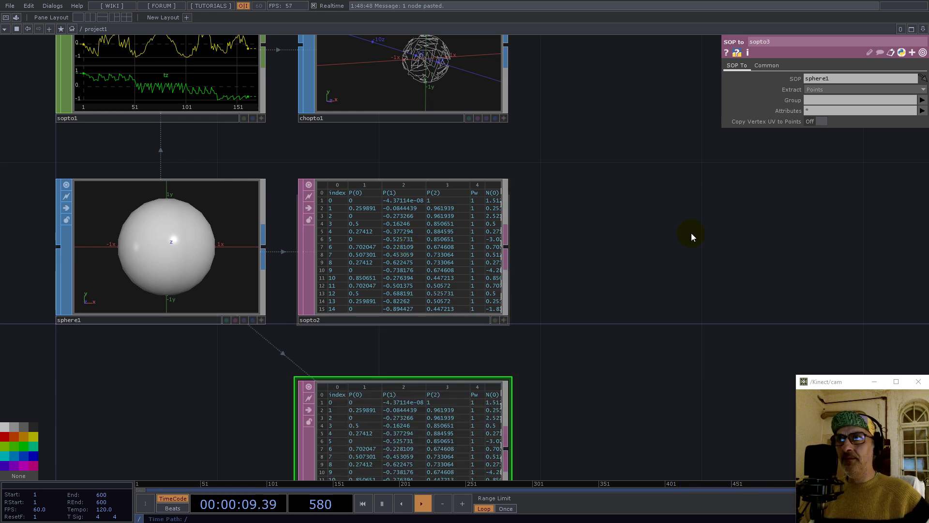
pyautogui.click(818, 90)
pyautogui.click(817, 107)
pyautogui.moveTo(665, 346); pyautogui.dragTo(666, 177)
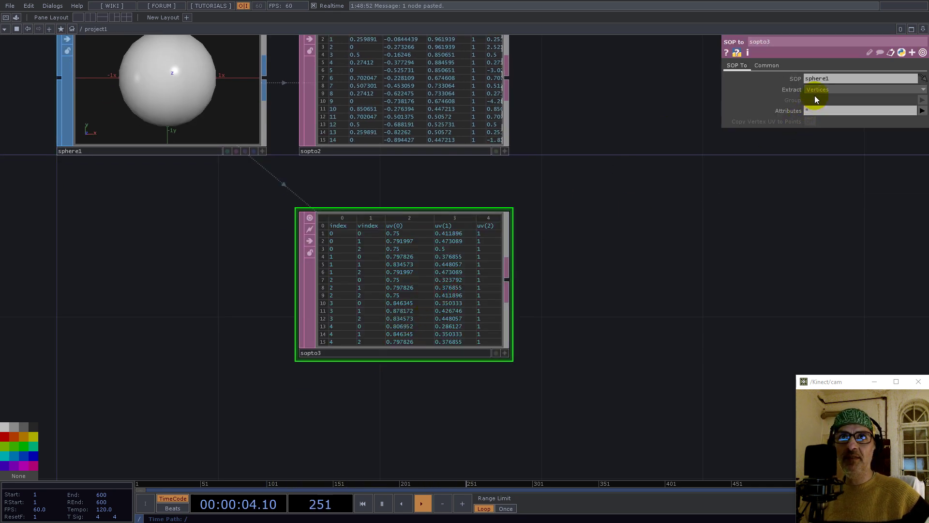
pyautogui.click(817, 91)
pyautogui.click(816, 115)
# Delete the points table sopto2 and move the primitives table into its place beside the sphere
pyautogui.scroll(-5, 645, 338)
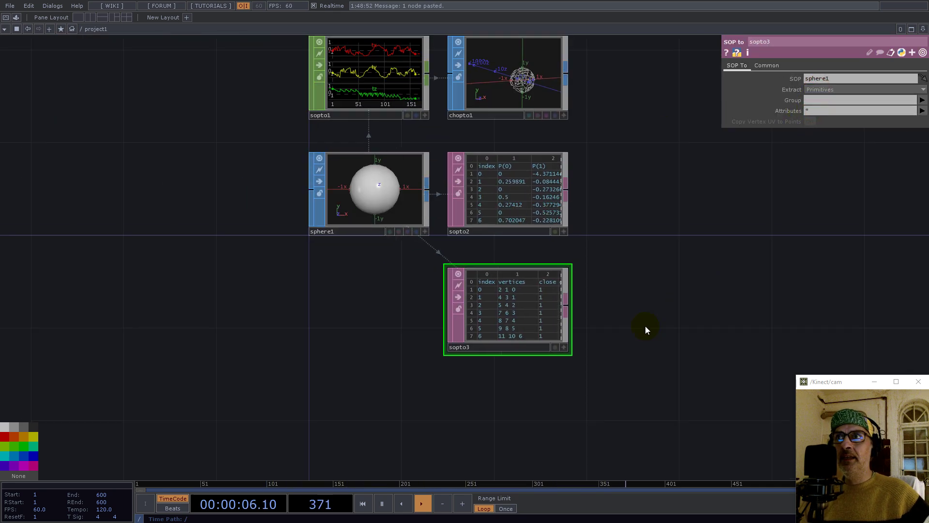
pyautogui.moveTo(649, 275); pyautogui.dragTo(588, 363)
pyautogui.moveTo(457, 382); pyautogui.dragTo(456, 361)
pyautogui.moveTo(457, 301); pyautogui.dragTo(544, 284)
pyautogui.press('Delete')
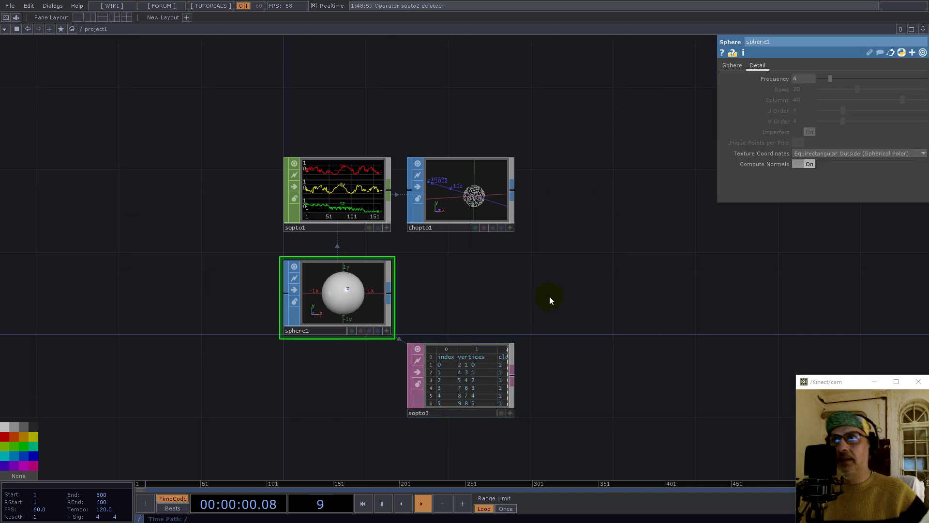
pyautogui.moveTo(460, 384); pyautogui.dragTo(471, 297)
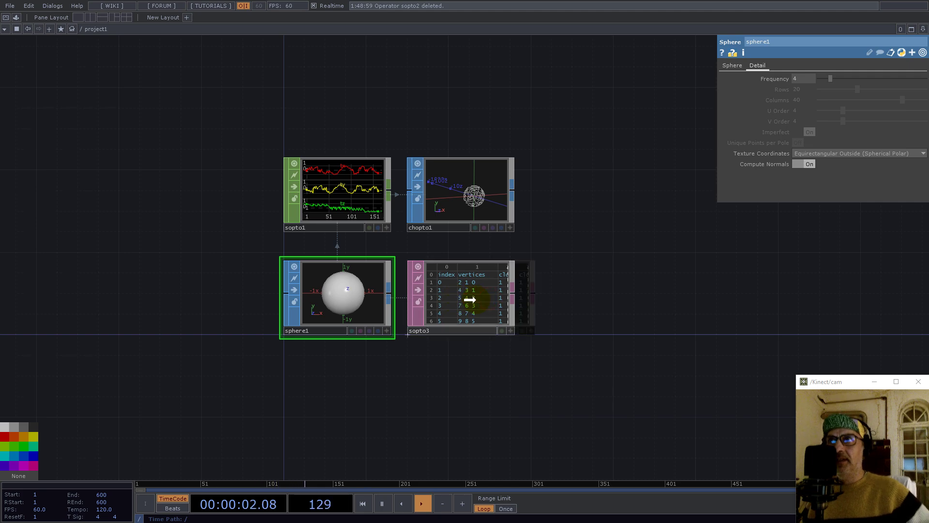
# Examine the vertices column of the primitives table to see which points form each primitive
pyautogui.scroll(6, 486, 298)
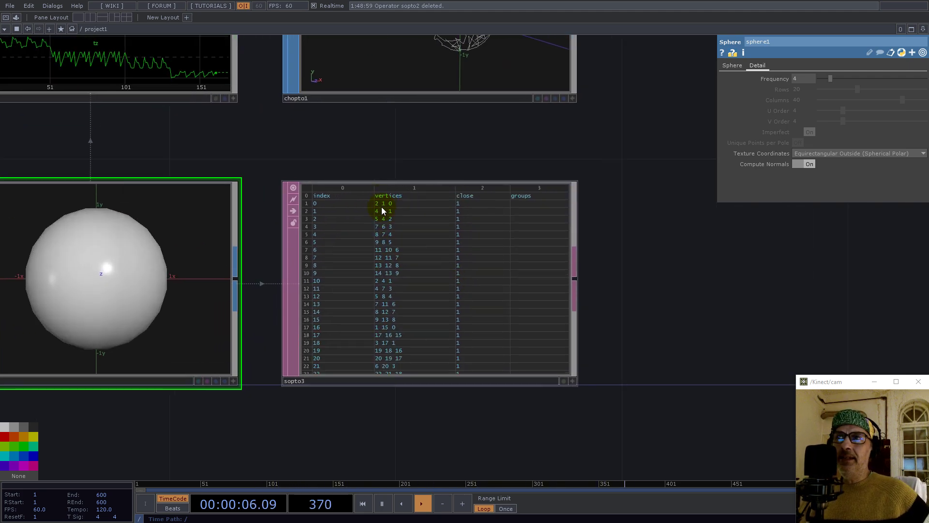
pyautogui.scroll(5, 381, 206)
pyautogui.scroll(-9, 390, 197)
pyautogui.scroll(9, 394, 207)
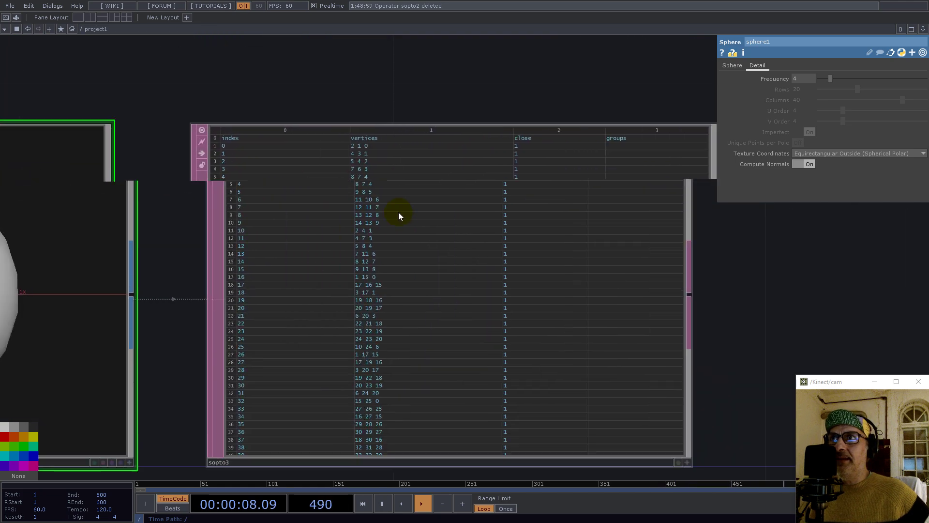
pyautogui.scroll(2, 398, 215)
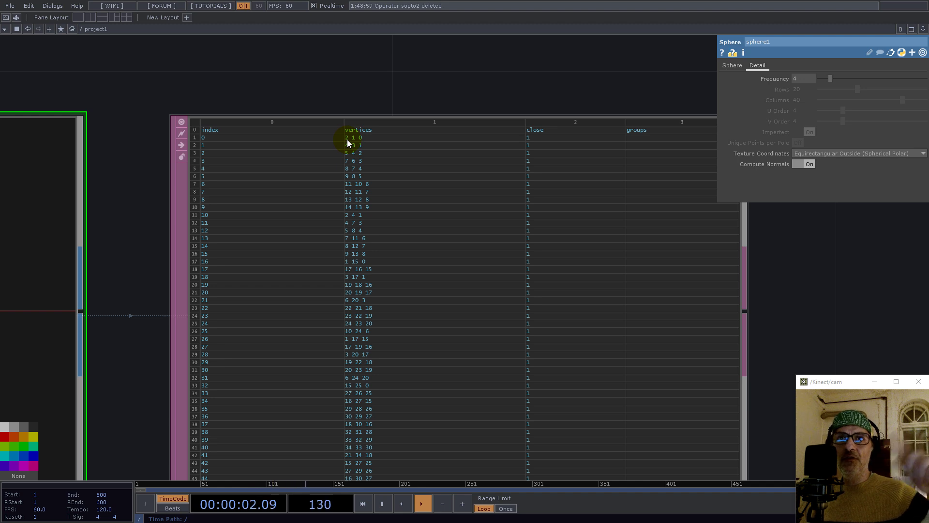
pyautogui.scroll(-3, 467, 158)
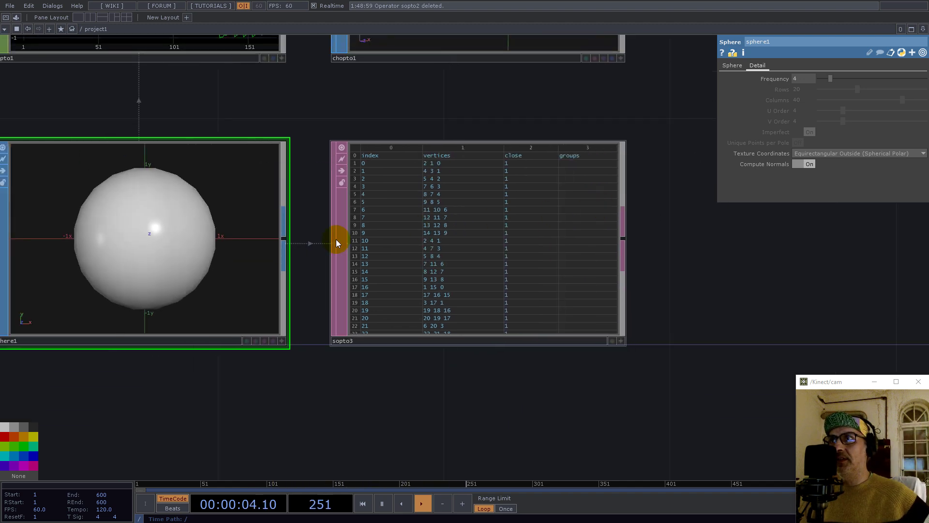
# Display the sphere as a wireframe in its viewer and rotate it to inspect the triangles
pyautogui.click(280, 338)
pyautogui.rightClick(138, 252)
pyautogui.click(107, 235)
pyautogui.press('w')
pyautogui.moveTo(149, 231); pyautogui.dragTo(182, 247)
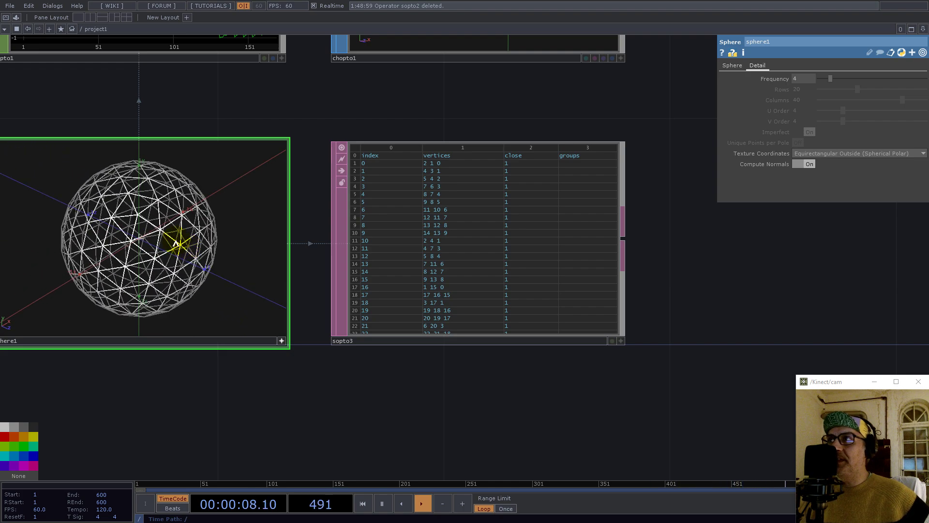
pyautogui.moveTo(155, 216); pyautogui.dragTo(115, 228)
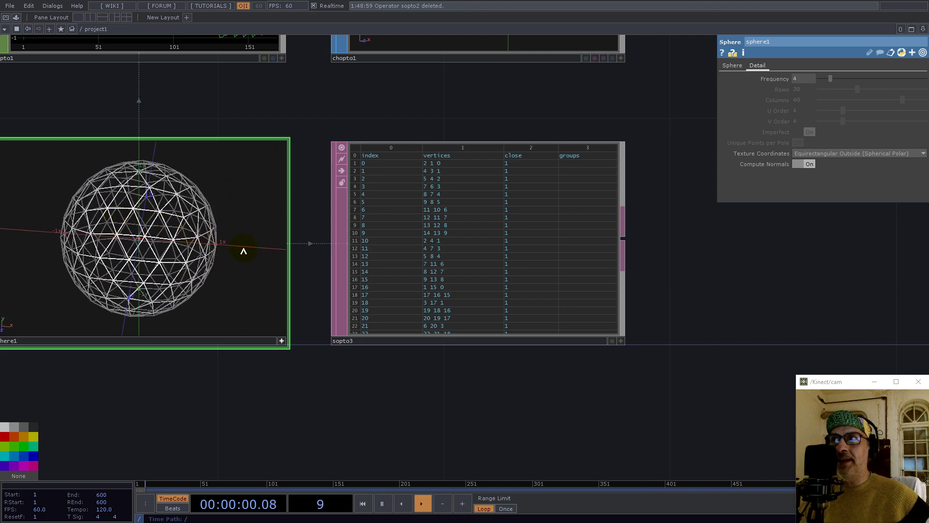
pyautogui.click(282, 340)
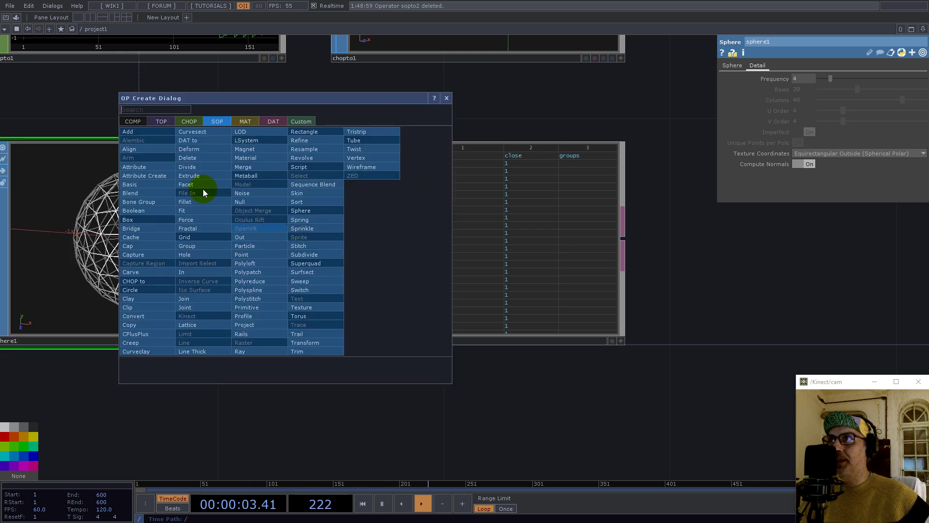
# Attach an Info CHOP to the sphere and place it below
pyautogui.click(190, 122)
pyautogui.click(143, 140)
pyautogui.click(150, 468)
pyautogui.moveTo(376, 394); pyautogui.dragTo(640, 232)
pyautogui.moveTo(424, 302); pyautogui.dragTo(454, 367)
pyautogui.click(433, 289)
# Limit the Info CHOP's Scope to num_points and num_prims
pyautogui.click(923, 100)
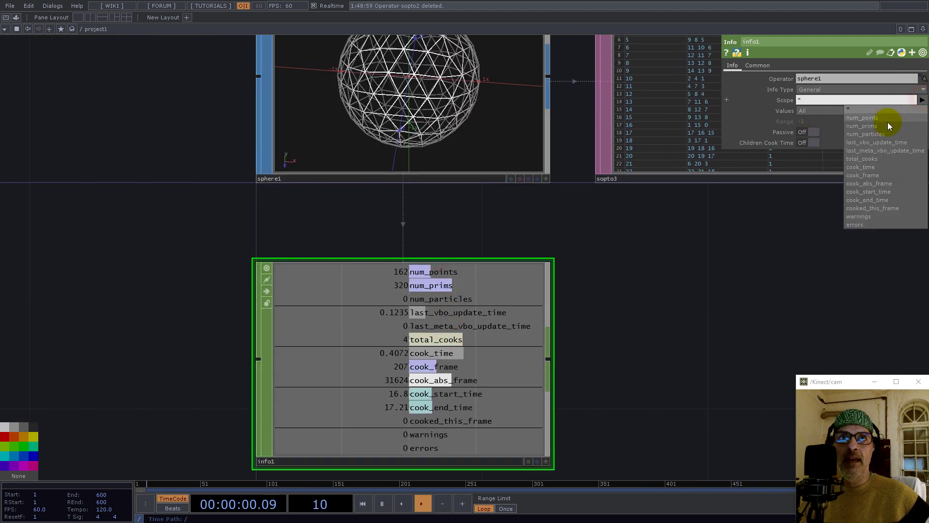
pyautogui.click(871, 117)
pyautogui.click(922, 100)
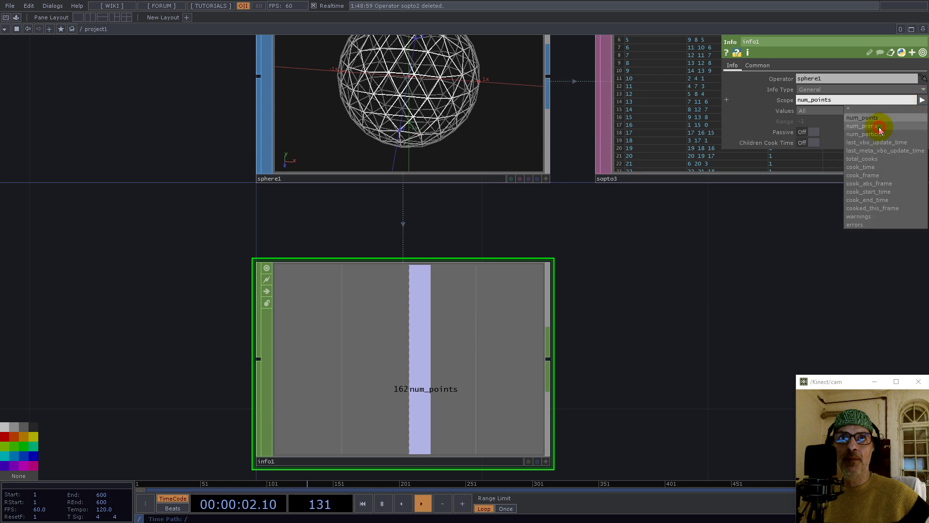
pyautogui.click(900, 126)
pyautogui.scroll(-5, 396, 291)
pyautogui.moveTo(547, 360); pyautogui.dragTo(542, 359)
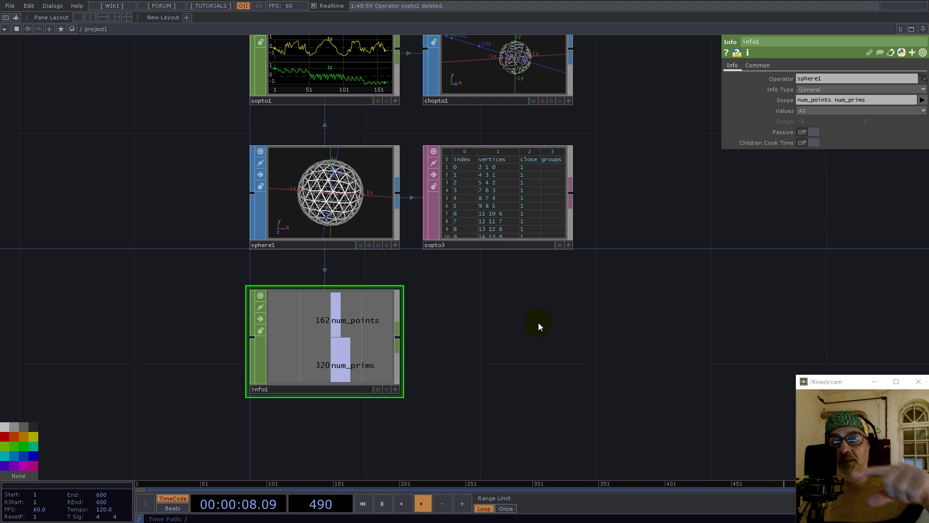
# Move the CHOP to SOP directly above the sphere's SOP to CHOP so they line up vertically
pyautogui.click(347, 345)
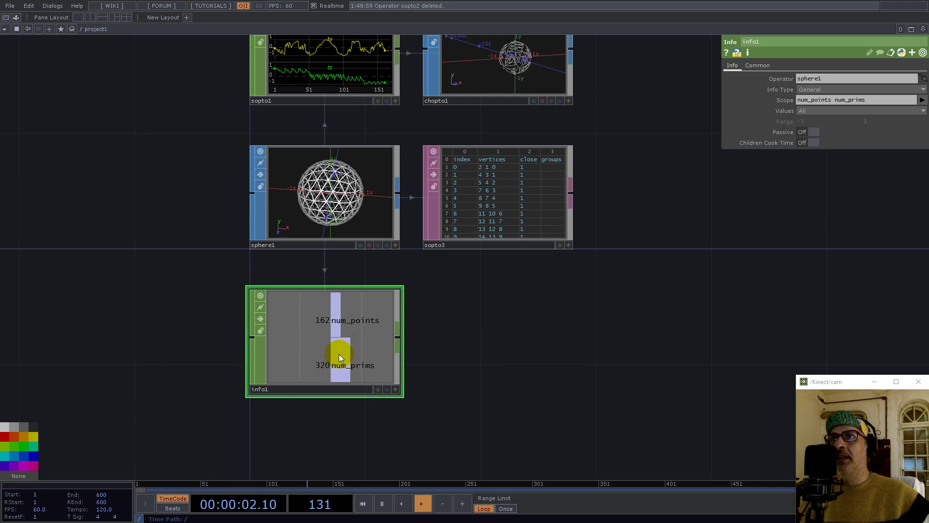
pyautogui.scroll(-2, 339, 357)
pyautogui.moveTo(543, 294); pyautogui.dragTo(413, 370)
pyautogui.scroll(4, 390, 301)
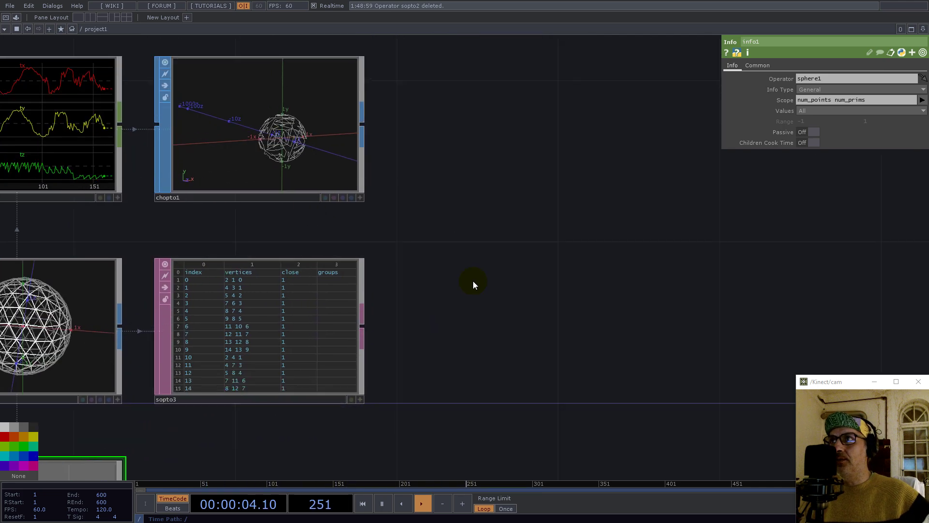
pyautogui.scroll(-3, 473, 281)
pyautogui.moveTo(371, 212); pyautogui.dragTo(253, 102)
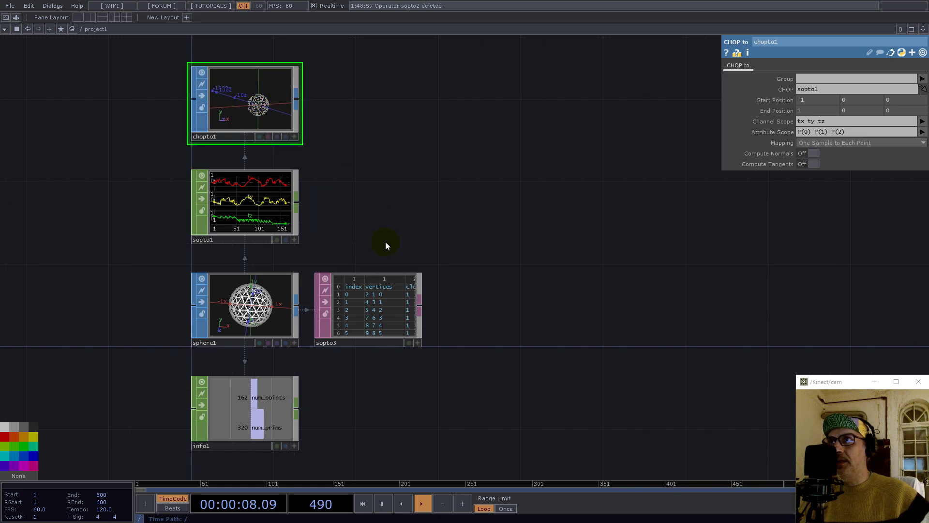
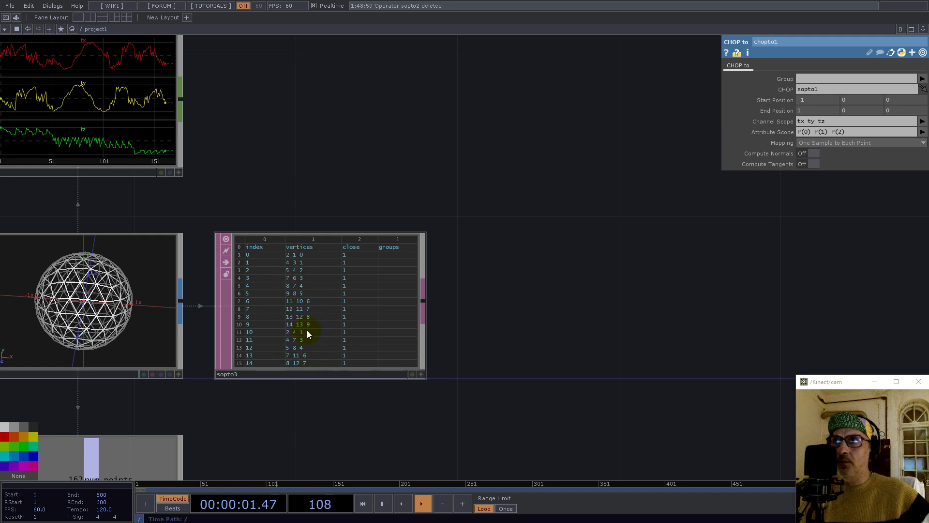
# Add a Select DAT after the primitives table and place it beside the table
pyautogui.click(425, 301)
pyautogui.write('sel')
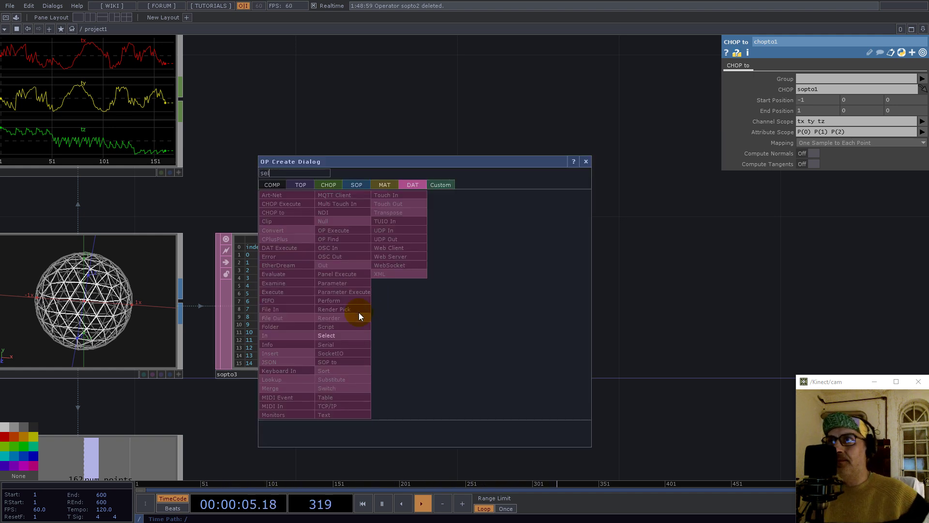
pyautogui.click(336, 335)
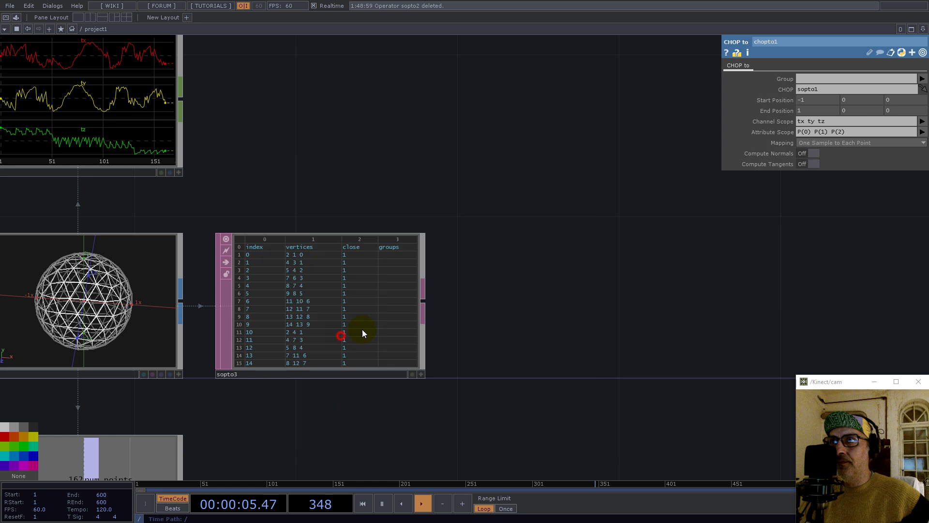
pyautogui.click(562, 303)
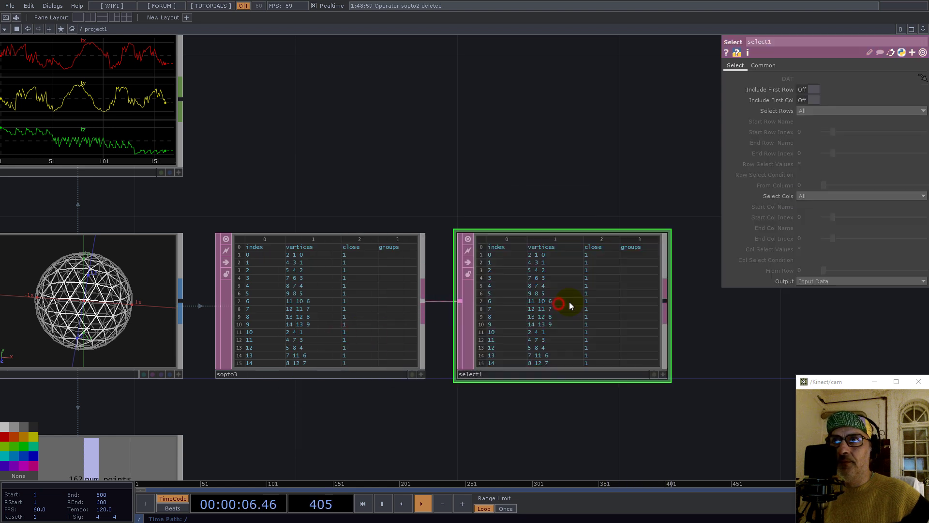
# Set the Select DAT to pick columns by Name, with vertices as the Start Col Name
pyautogui.click(810, 196)
pyautogui.click(816, 215)
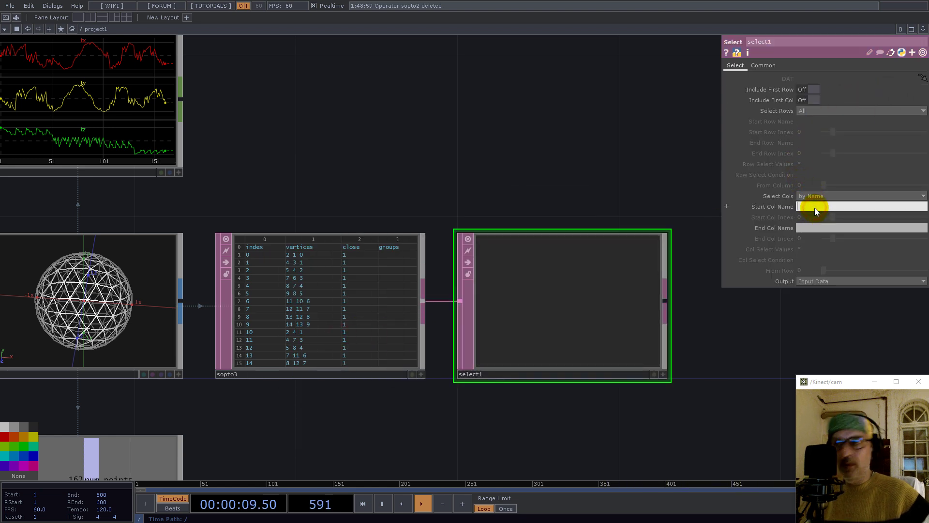
pyautogui.click(814, 208)
pyautogui.write('vertices')
pyautogui.press('Return')
# Add a Convert DAT after the Select DAT and place it beside it
pyautogui.scroll(-5, 448, 287)
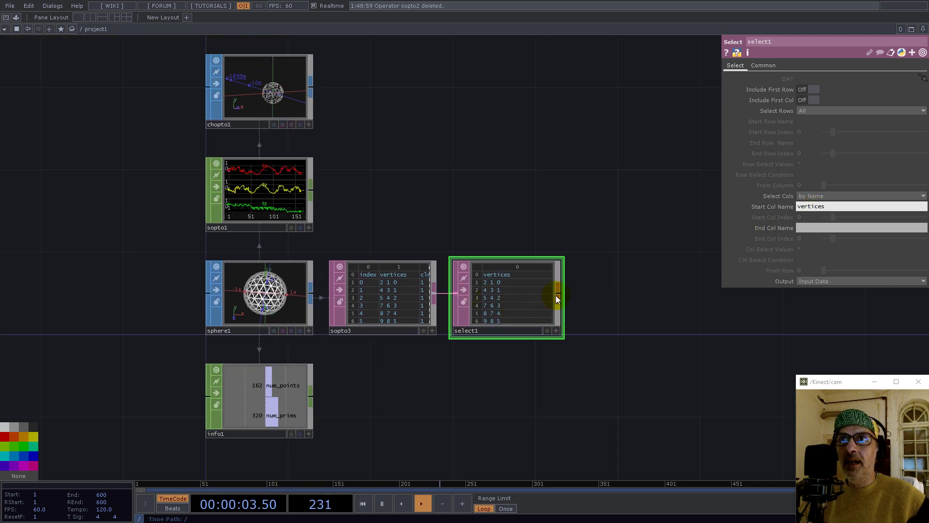
pyautogui.rightClick(559, 292)
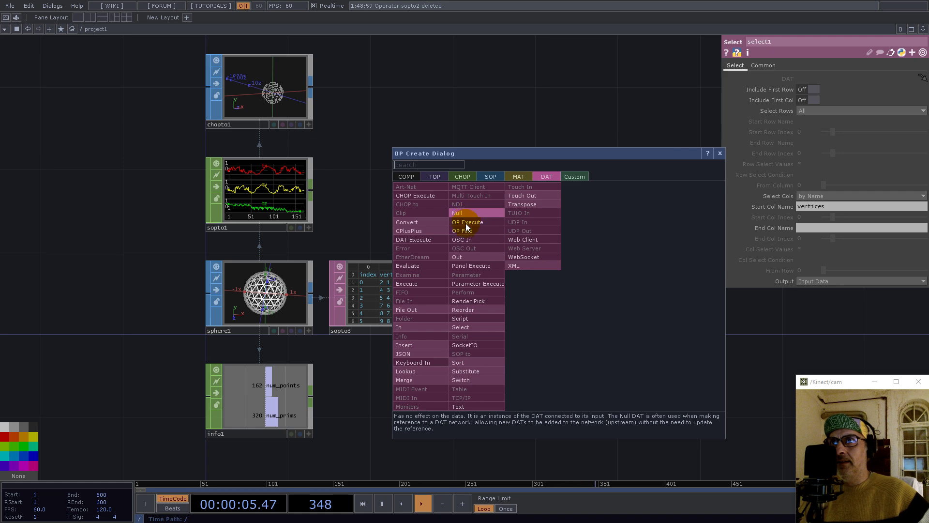
pyautogui.write('con')
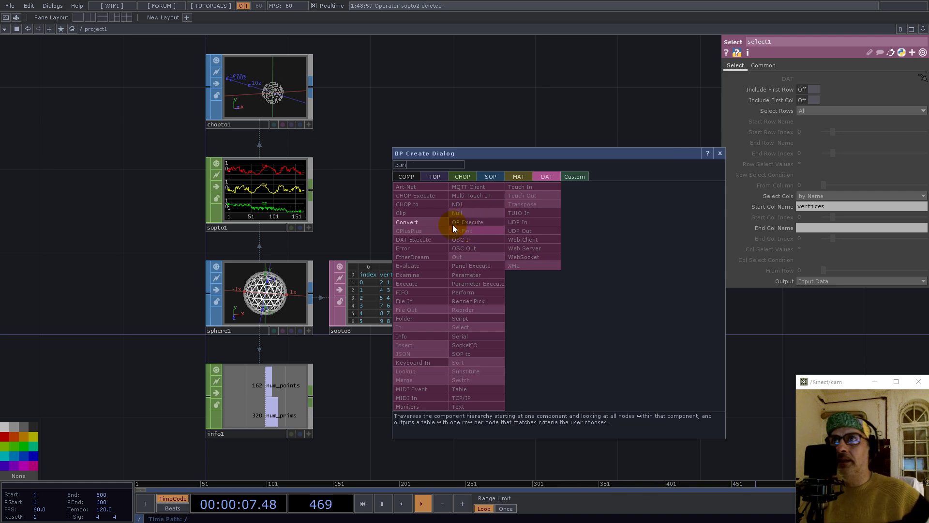
pyautogui.click(438, 223)
pyautogui.click(631, 296)
# Set the Convert DAT's Split Cells at to "\ " so each vertex number gets its own column
pyautogui.scroll(5, 556, 290)
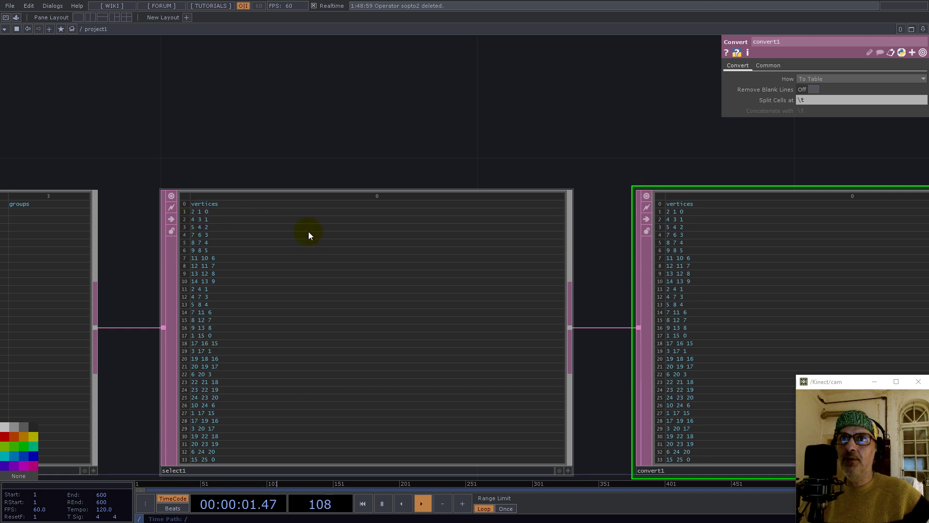
pyautogui.scroll(-4, 317, 236)
pyautogui.click(586, 270)
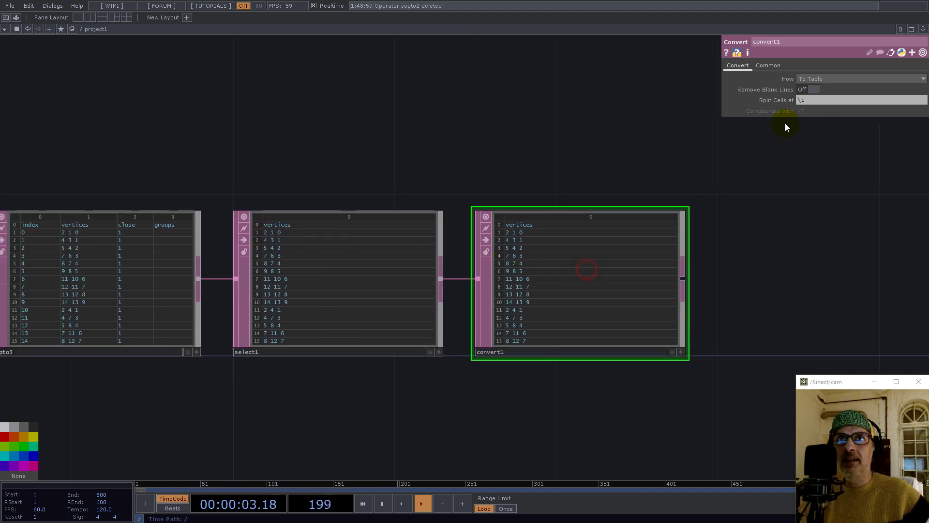
pyautogui.click(802, 100)
pyautogui.write('\\')
pyautogui.press('Return')
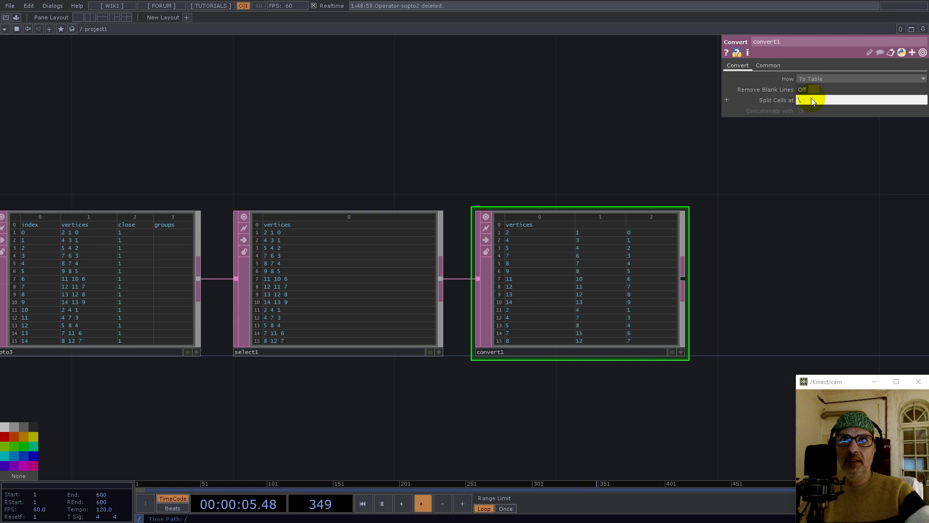
pyautogui.scroll(5, 656, 281)
pyautogui.scroll(-5, 484, 259)
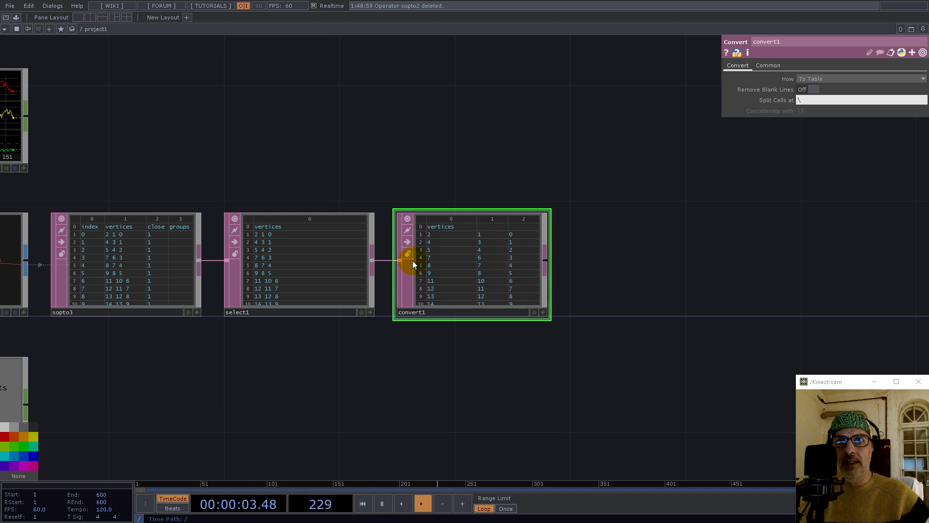
# Attach a DAT to CHOP to the Convert DAT and place it directly below
pyautogui.rightClick(544, 259)
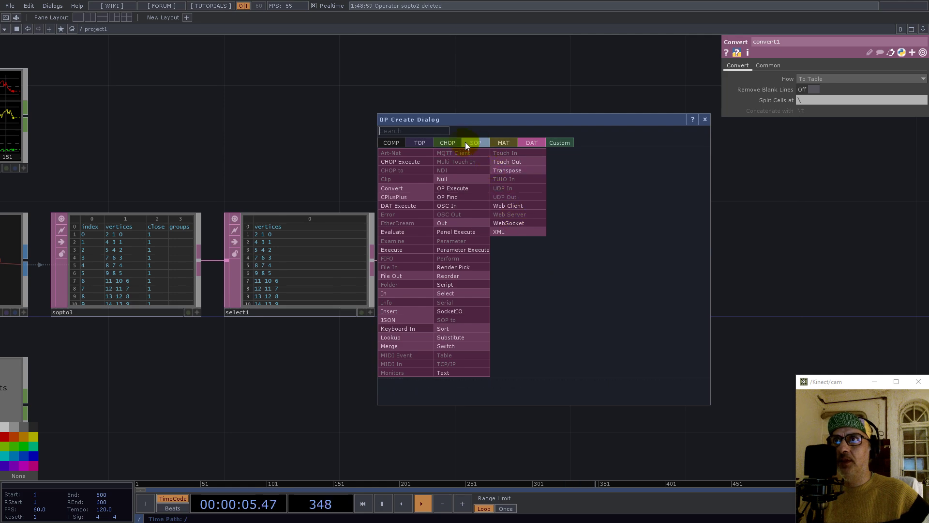
pyautogui.click(460, 142)
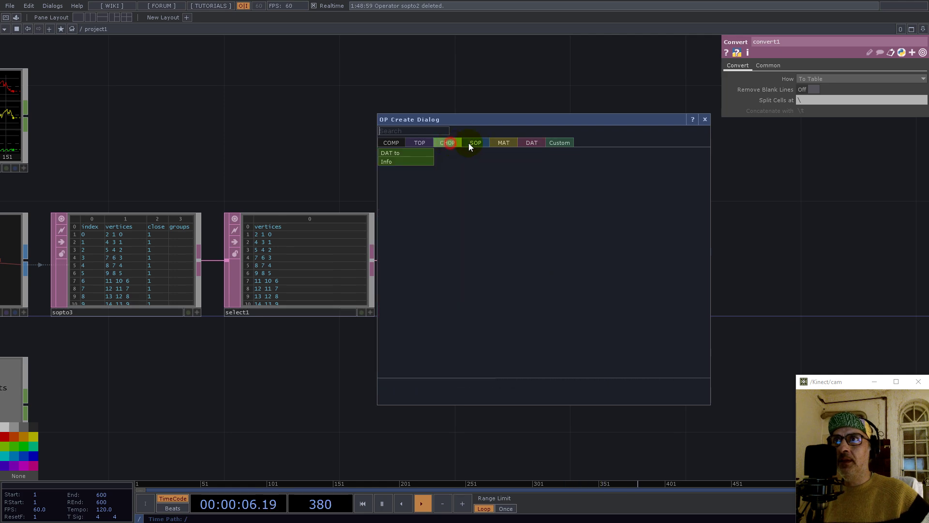
pyautogui.click(394, 153)
pyautogui.click(482, 397)
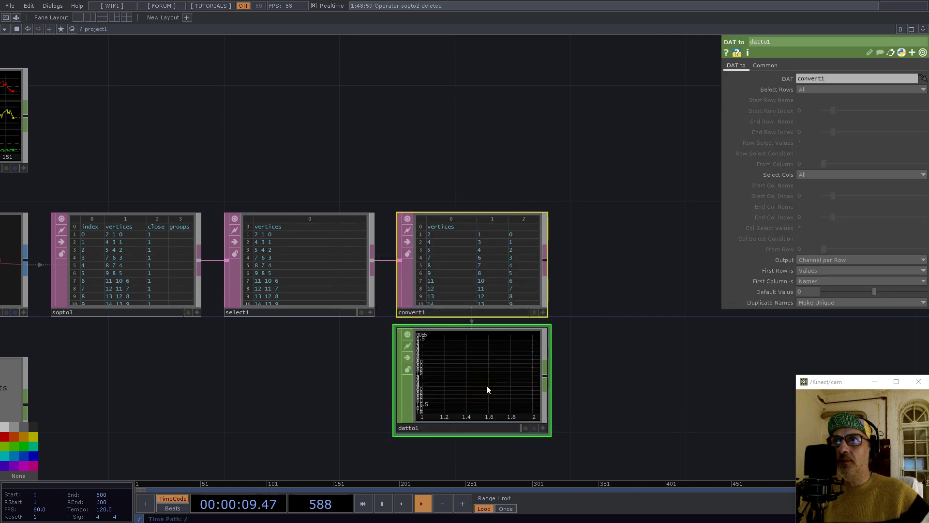
# Set the DAT to CHOP's First Row is to Names and First Column is to Values
pyautogui.scroll(5, 487, 385)
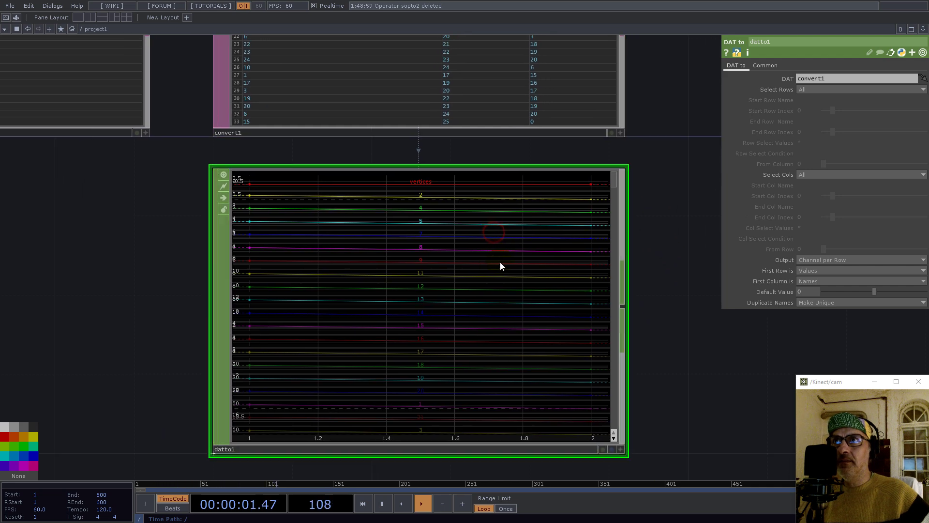
pyautogui.click(804, 271)
pyautogui.click(812, 286)
pyautogui.click(805, 282)
pyautogui.click(805, 292)
pyautogui.click(806, 282)
pyautogui.click(812, 292)
# Attach a CHOP to TOP to the DAT to CHOP and place it alongside
pyautogui.press('h')
pyautogui.press('Tab')
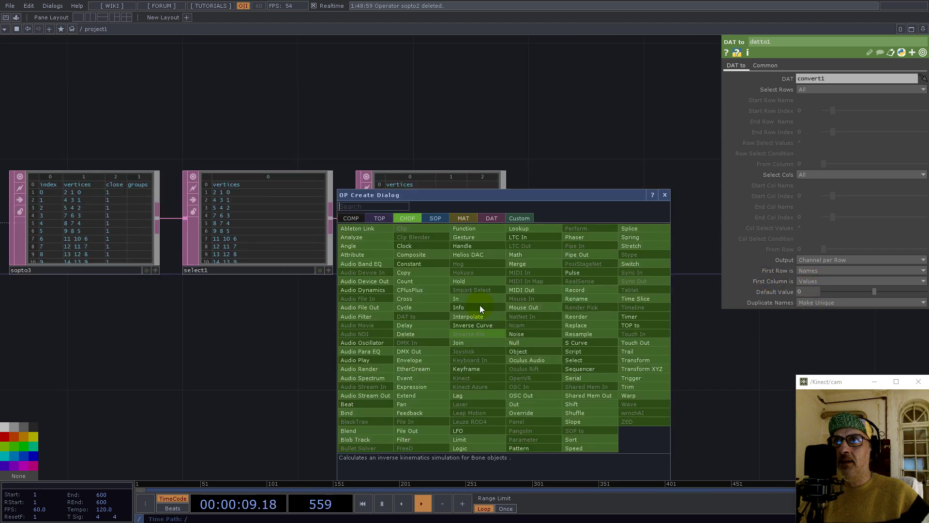
pyautogui.click(382, 217)
pyautogui.click(355, 228)
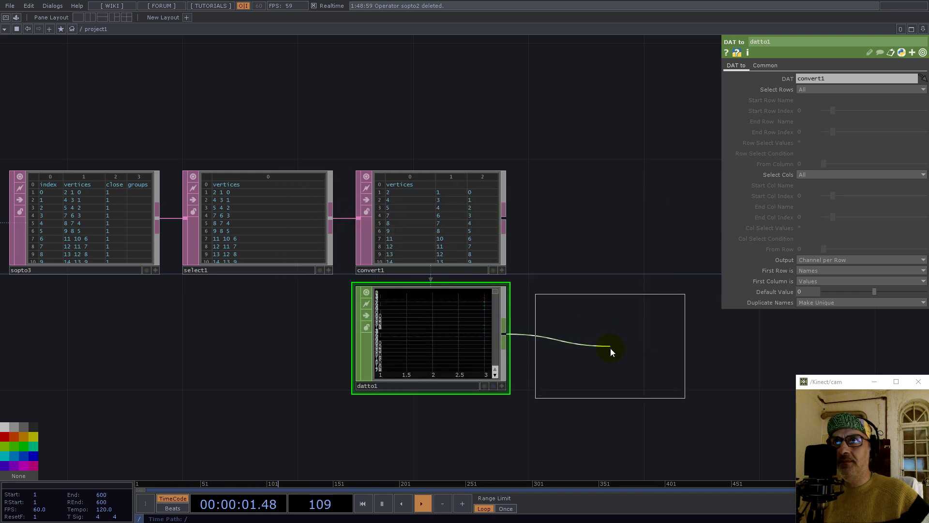
pyautogui.click(611, 345)
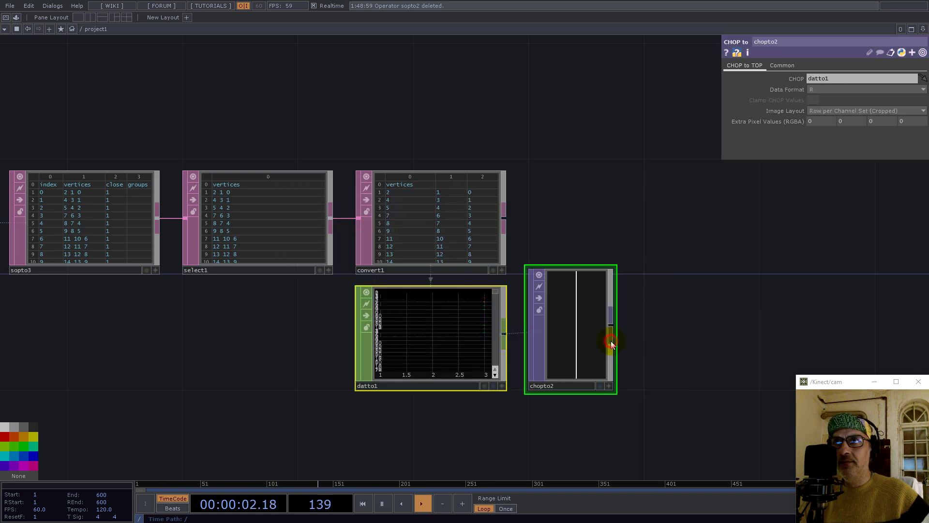
# Check the size and format of the vertex-index TOP and compare it with the converted table
pyautogui.middleClick(584, 340)
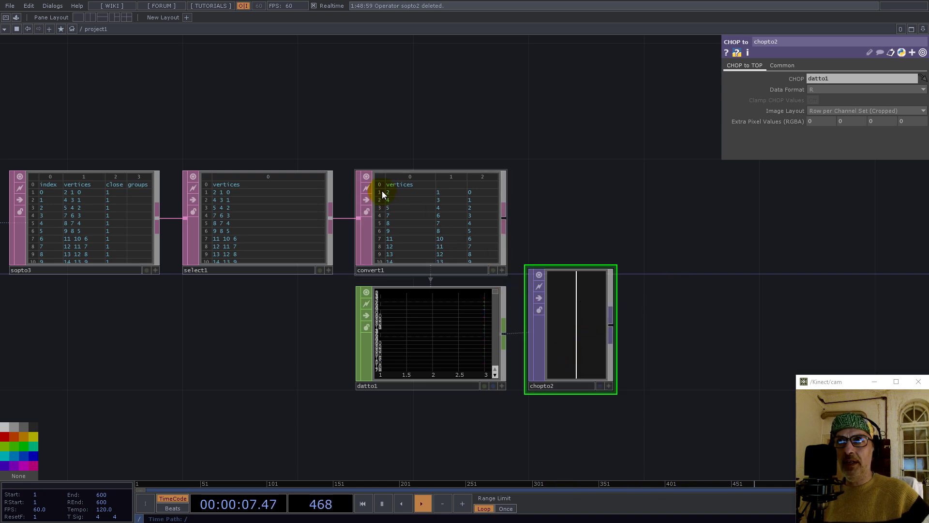
pyautogui.scroll(4, 382, 191)
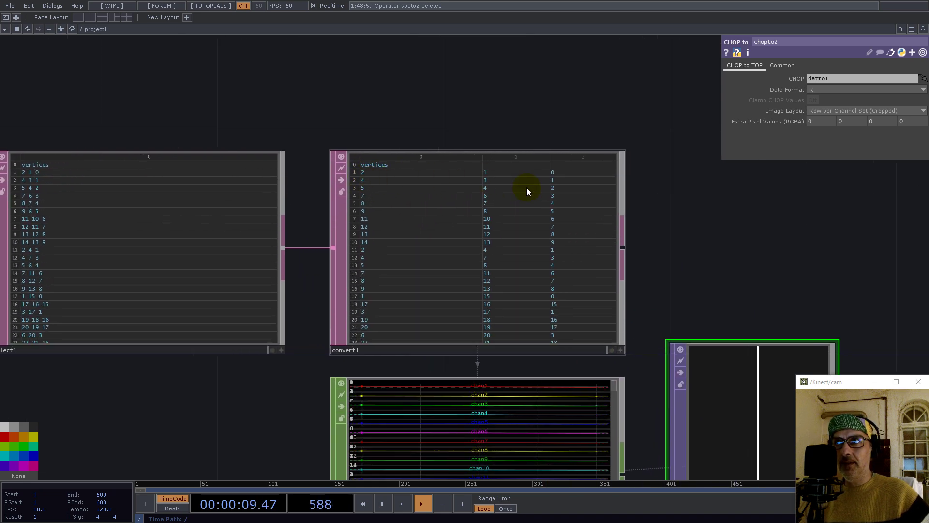
pyautogui.scroll(-6, 445, 312)
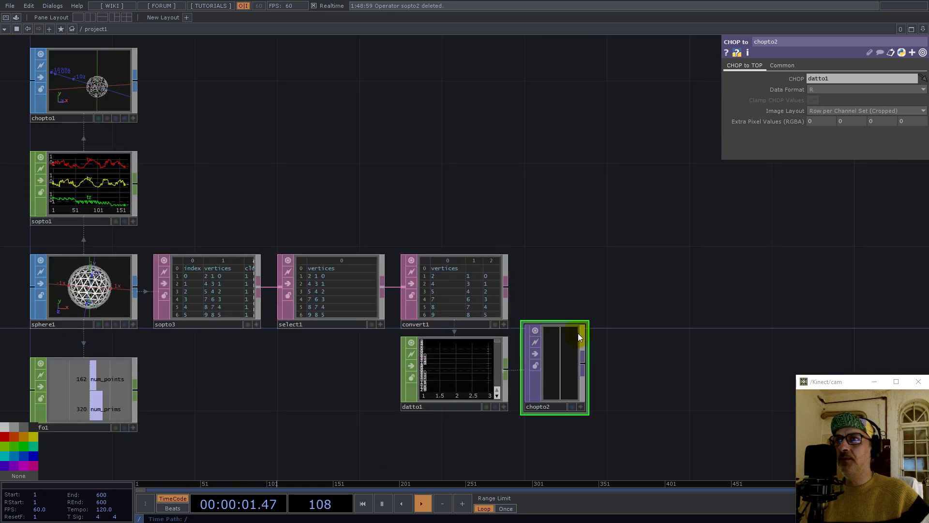
pyautogui.scroll(-3, 535, 310)
pyautogui.scroll(3, 528, 324)
pyautogui.middleClick(517, 327)
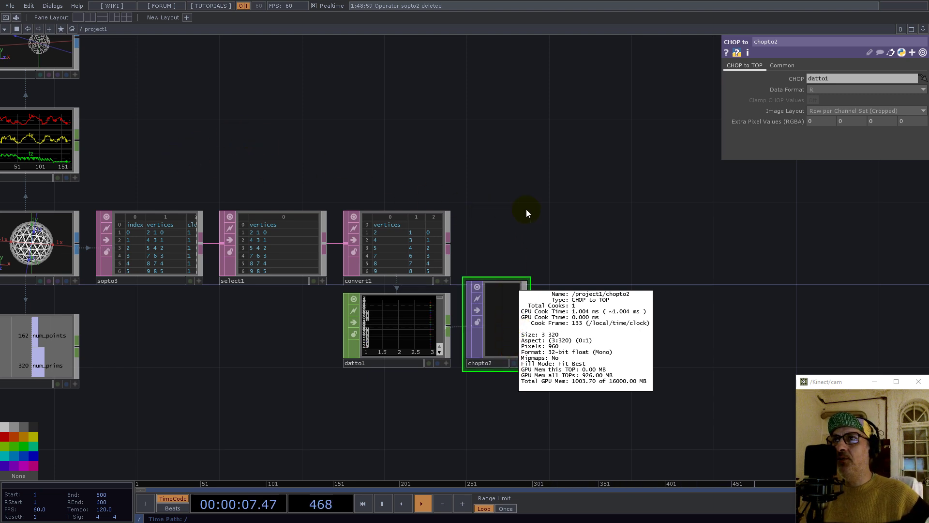
# Move the vertex-index CHOP to TOP farther away from the DAT to CHOP
pyautogui.click(534, 160)
pyautogui.moveTo(99, 147); pyautogui.dragTo(360, 218)
pyautogui.moveTo(246, 203)
pyautogui.mouseDown()
pyautogui.moveTo(296, 208)
pyautogui.moveTo(251, 211)
pyautogui.mouseUp()
pyautogui.moveTo(680, 259); pyautogui.dragTo(467, 179)
pyautogui.moveTo(547, 314); pyautogui.dragTo(552, 336)
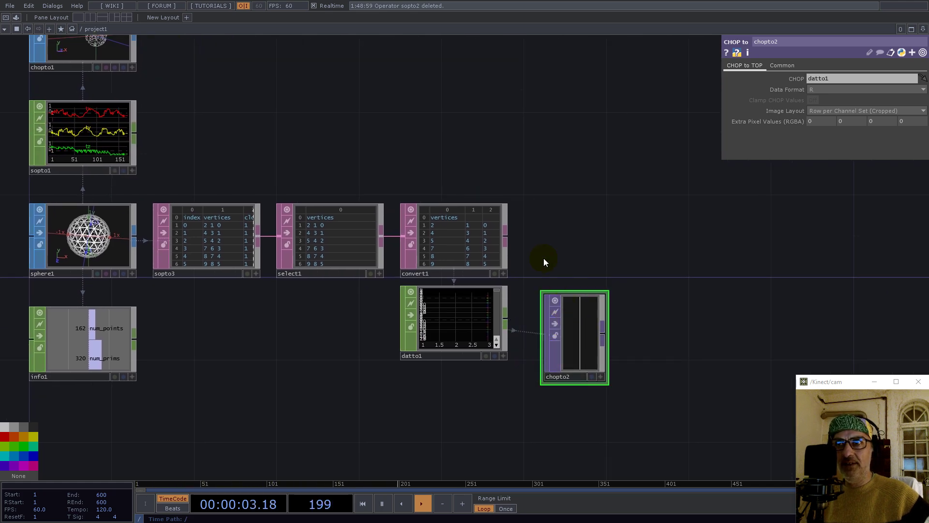
# Attach a CHOP to TOP to the sphere's position channels and set its Data Format to RGB
pyautogui.rightClick(135, 132)
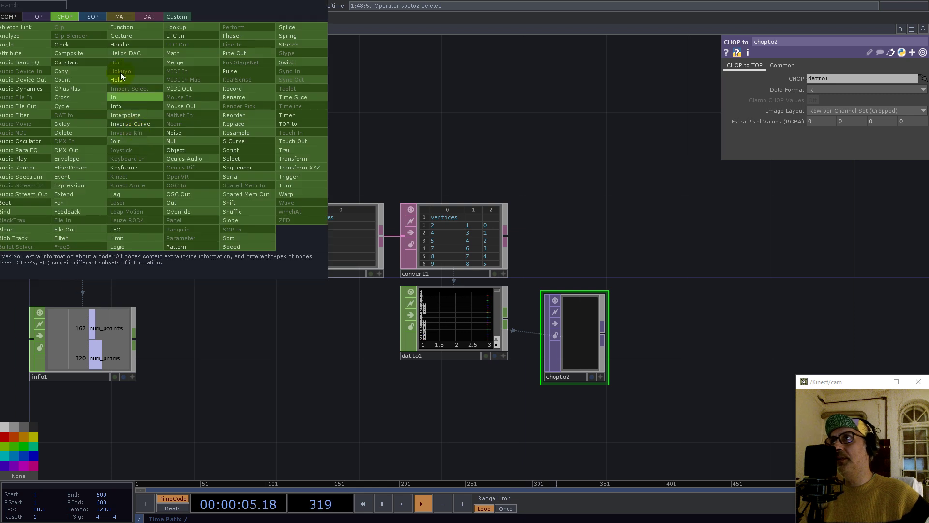
pyautogui.click(37, 17)
pyautogui.click(20, 28)
pyautogui.click(269, 150)
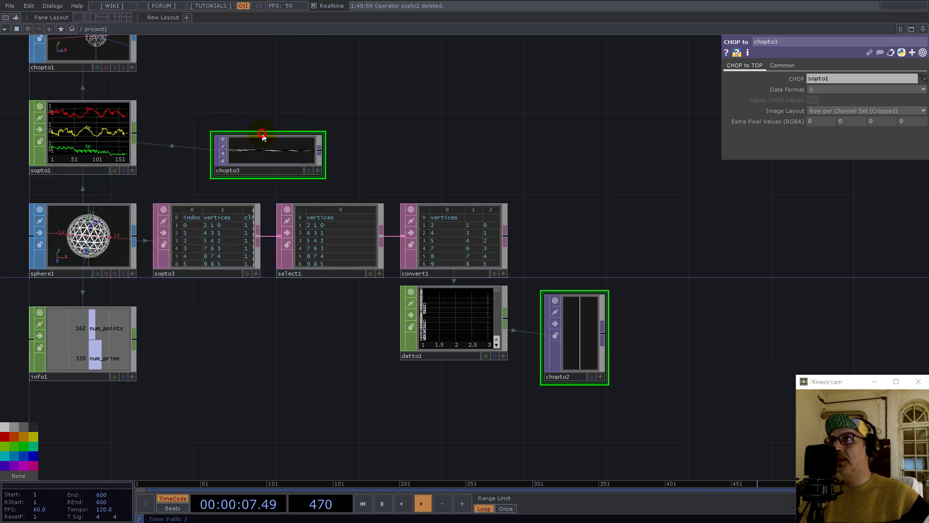
pyautogui.click(814, 90)
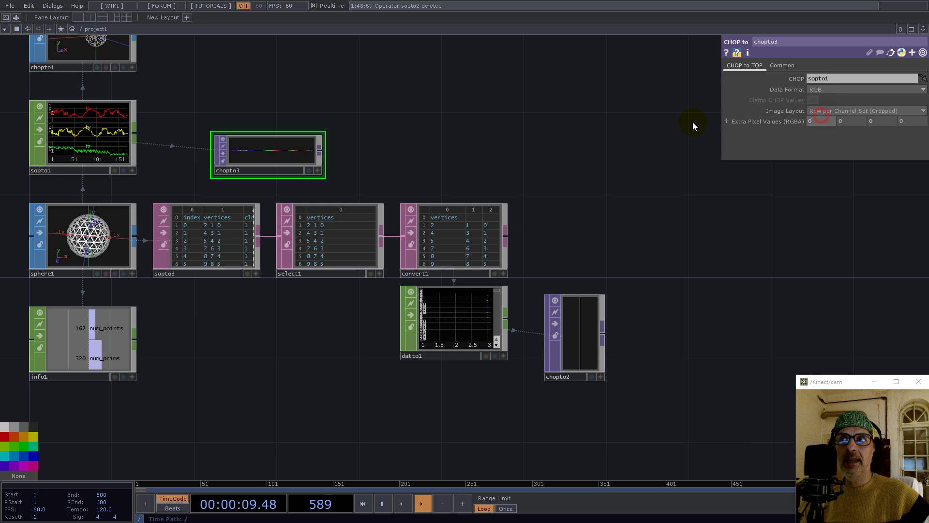
# Move the position TOP above the vertex-index TOP and set its Viewer Smoothness to Nearest Pixel
pyautogui.moveTo(284, 156); pyautogui.dragTo(606, 152)
pyautogui.moveTo(707, 283); pyautogui.dragTo(486, 273)
pyautogui.moveTo(546, 364)
pyautogui.mouseDown(button='right')
pyautogui.moveTo(461, 181)
pyautogui.moveTo(440, 167)
pyautogui.mouseUp(button='right')
pyautogui.click(782, 66)
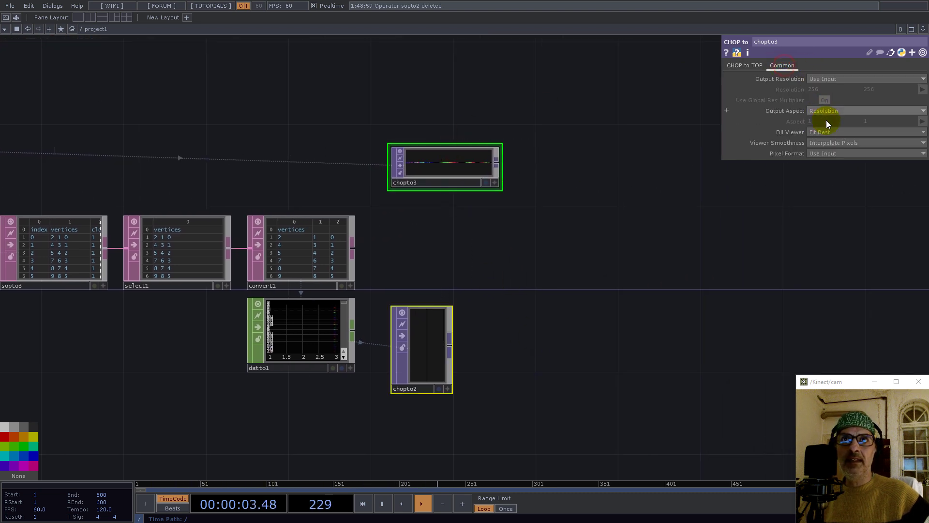
pyautogui.click(823, 154)
pyautogui.moveTo(635, 274); pyautogui.dragTo(515, 266)
pyautogui.moveTo(319, 156); pyautogui.dragTo(298, 152)
# Add a Remap TOP fed by the position TOP and place it between and beyond the two TOPs
pyautogui.rightClick(356, 154)
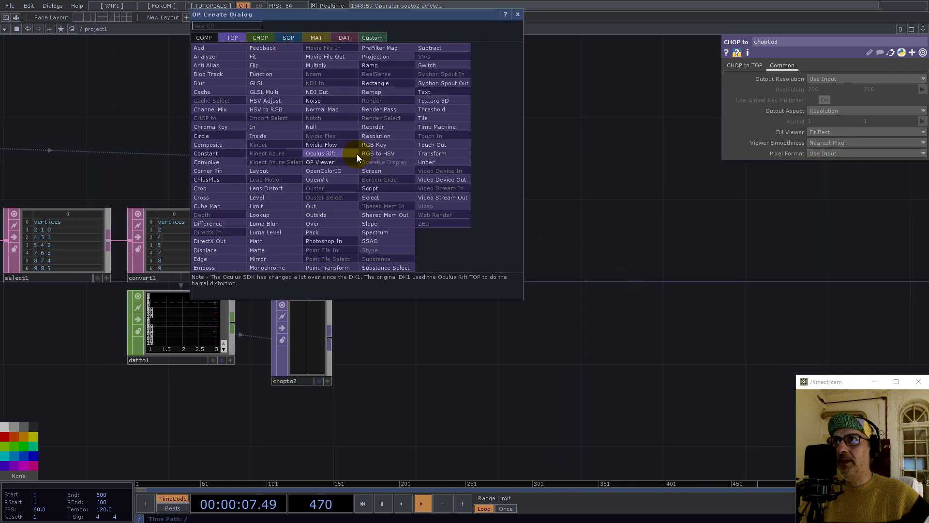
pyautogui.write('rem')
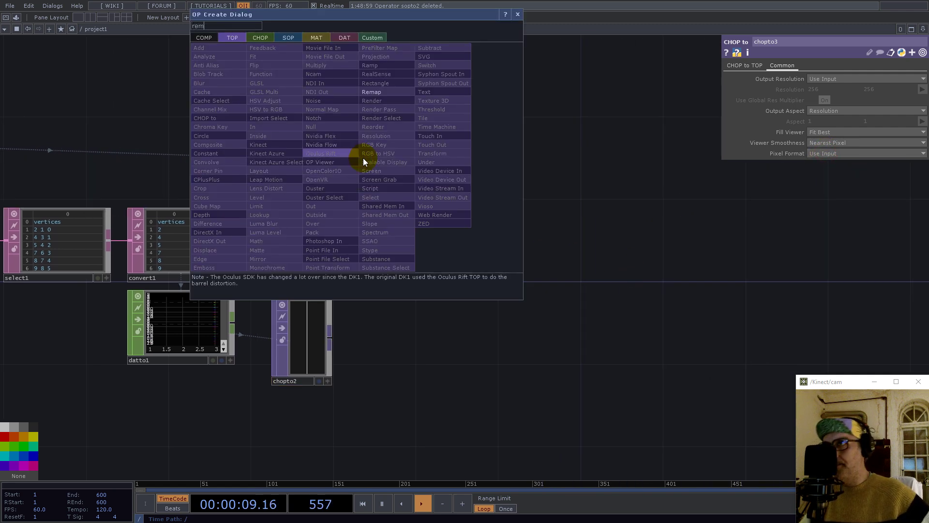
pyautogui.click(372, 92)
pyautogui.click(538, 269)
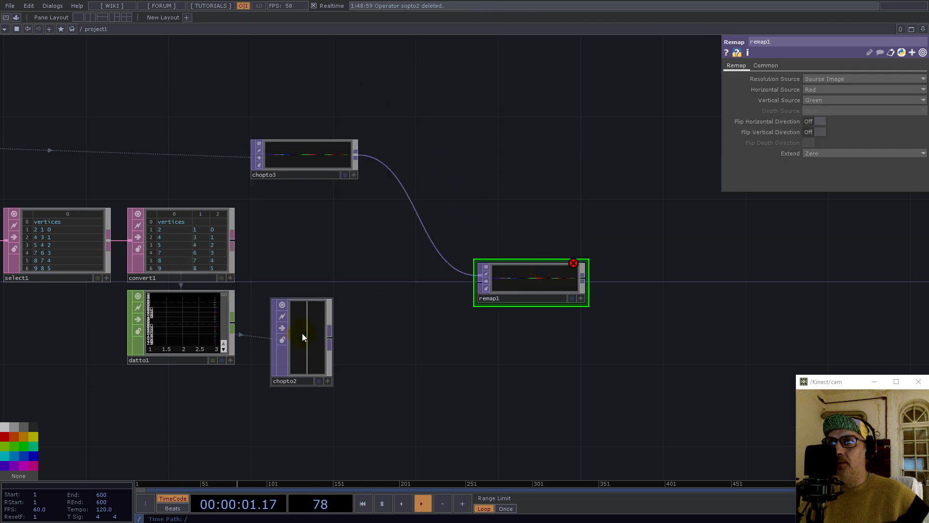
# Add a Limit TOP fed by the vertex-index TOP, place it beside that TOP, and turn Normalize on
pyautogui.rightClick(333, 340)
pyautogui.write('li')
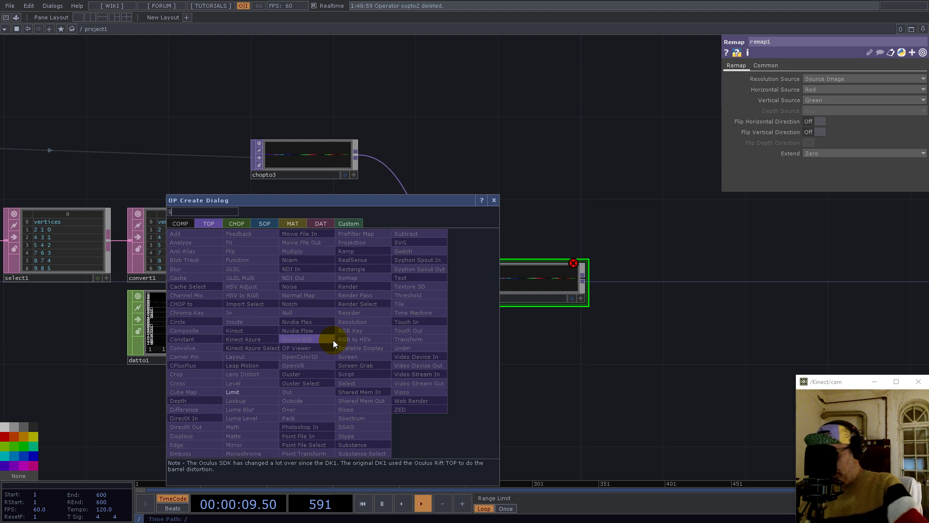
pyautogui.click(254, 392)
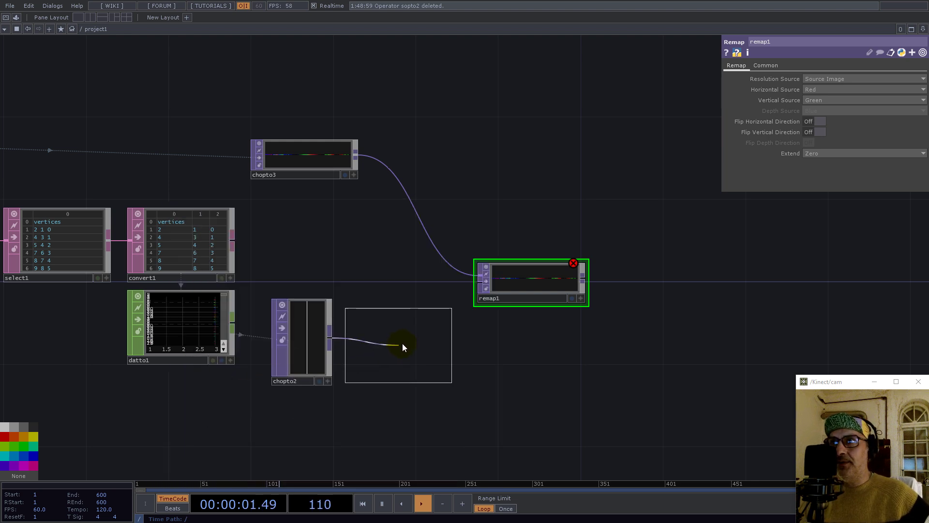
pyautogui.click(402, 346)
pyautogui.click(821, 142)
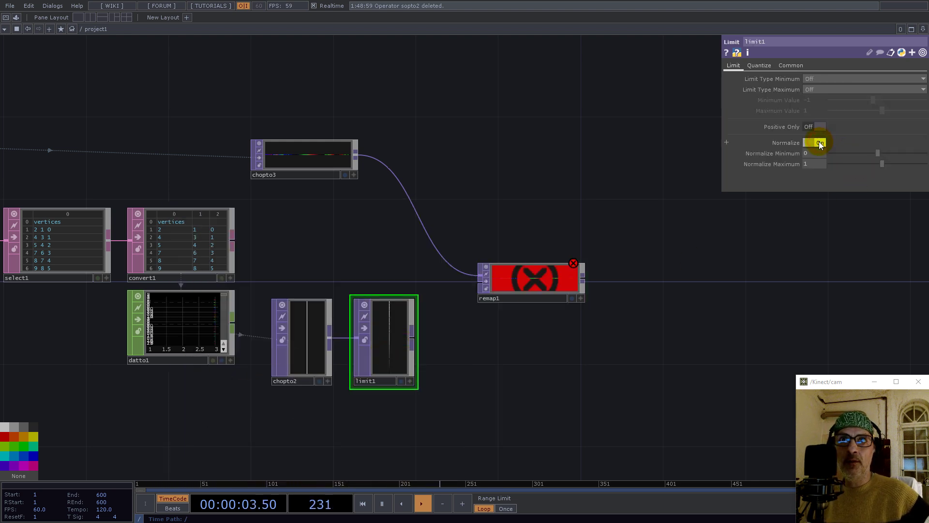
pyautogui.click(387, 345)
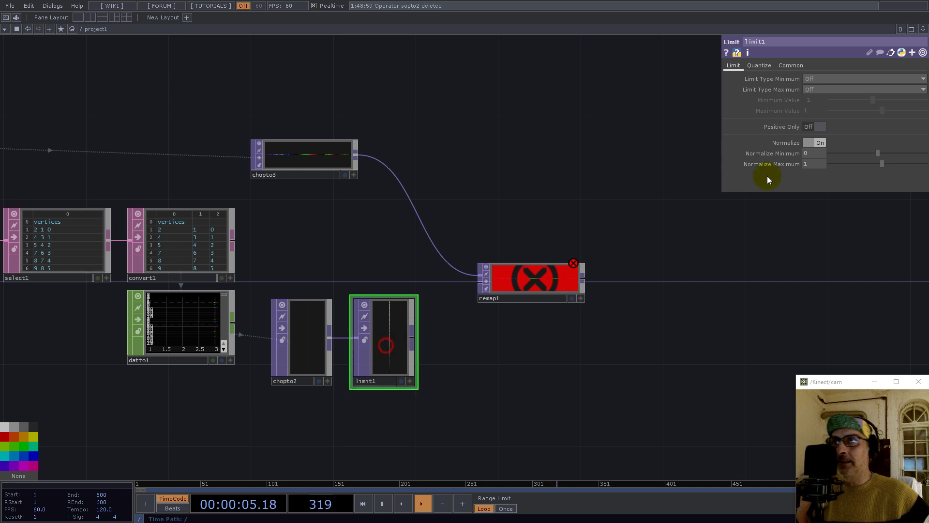
# Set the Limit TOP's Input Smoothness and Viewer Smoothness to Nearest Pixel
pyautogui.click(791, 65)
pyautogui.click(826, 133)
pyautogui.click(826, 142)
pyautogui.click(827, 153)
pyautogui.click(827, 163)
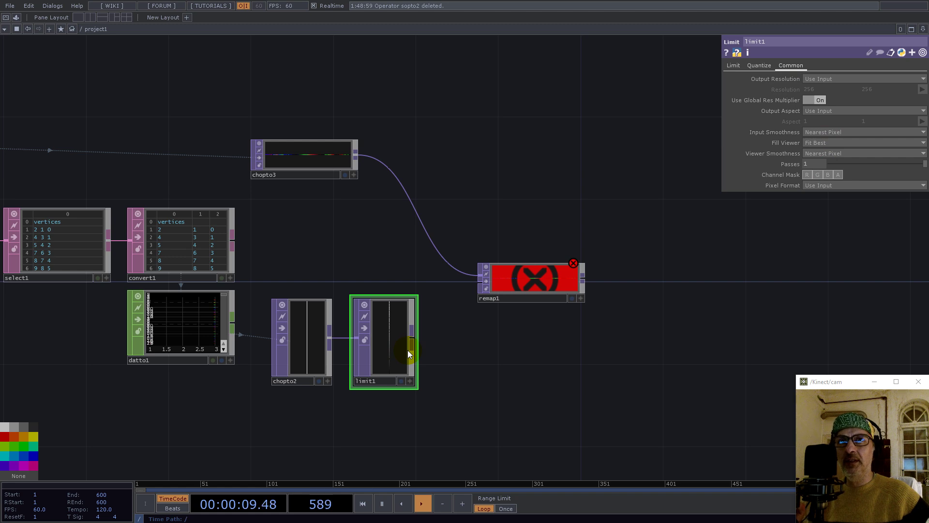
# Connect the Limit TOP to the Remap TOP's second input and set the Remap's Input and Viewer Smoothness to Nearest Pixel
pyautogui.moveTo(414, 336); pyautogui.dragTo(484, 282)
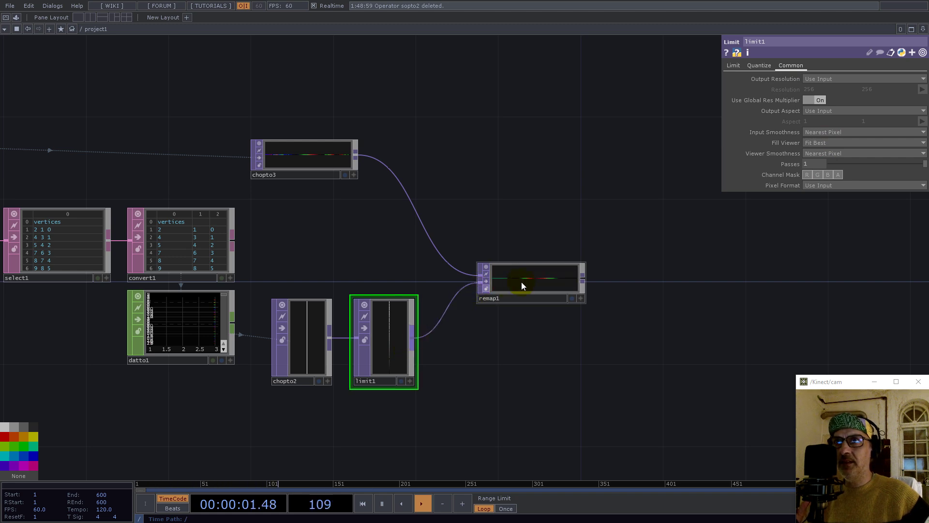
pyautogui.click(541, 276)
pyautogui.click(765, 65)
pyautogui.click(821, 129)
pyautogui.click(822, 143)
pyautogui.click(822, 153)
pyautogui.click(824, 159)
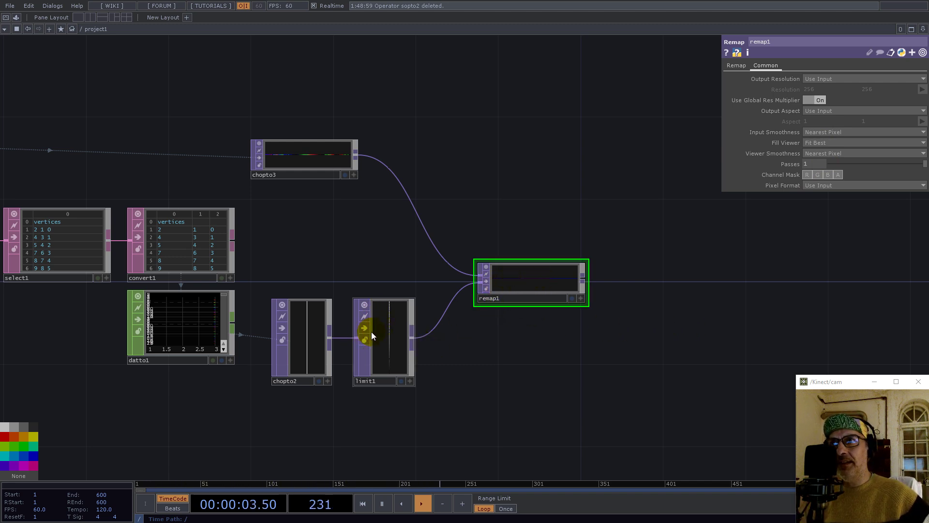
# Set the Remap TOP's Output Resolution to Custom Resolution and link its resolution height to the Info CHOP's num_prims channel
pyautogui.moveTo(552, 382); pyautogui.dragTo(606, 339)
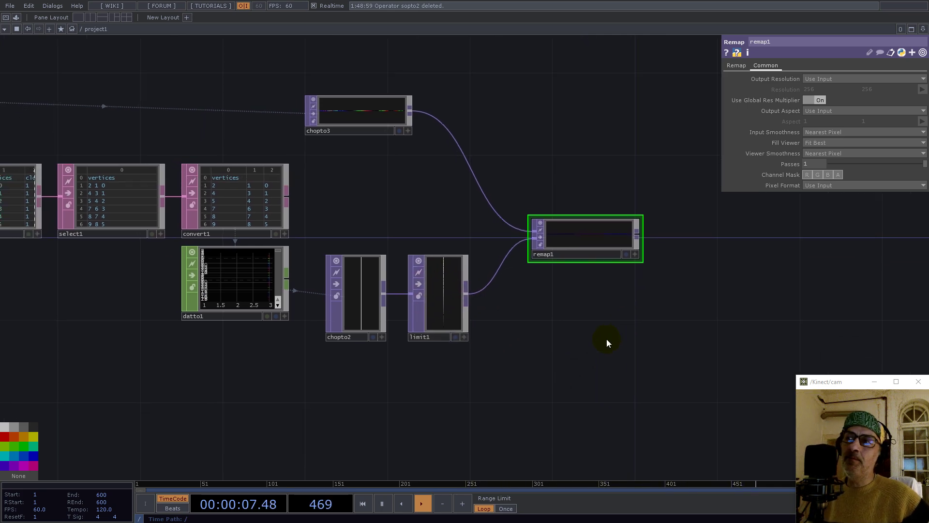
pyautogui.scroll(-3, 588, 344)
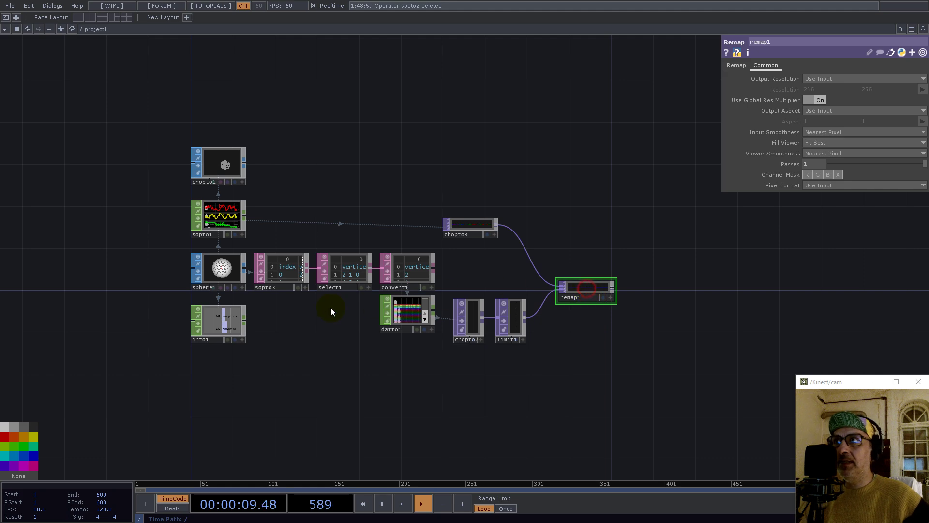
pyautogui.scroll(3, 237, 329)
pyautogui.click(243, 340)
pyautogui.moveTo(213, 331); pyautogui.dragTo(817, 79)
pyautogui.click(817, 79)
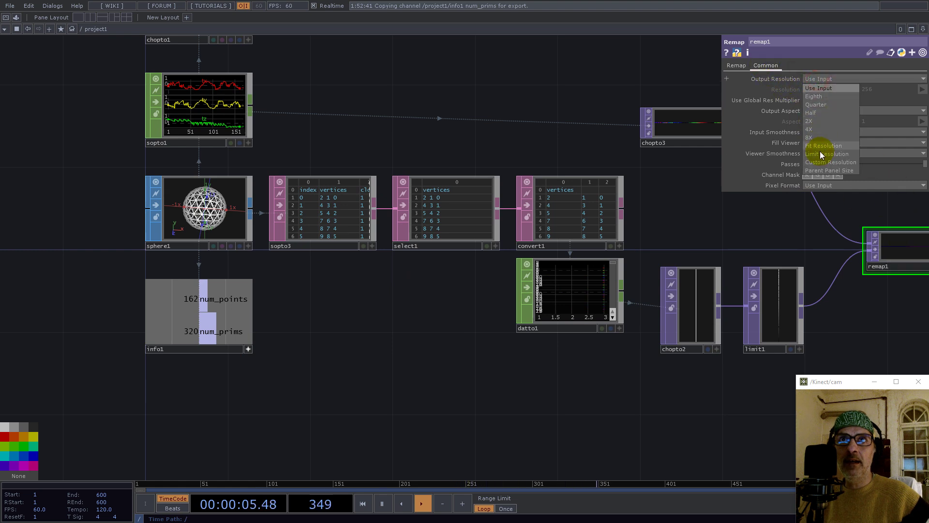
pyautogui.click(824, 165)
pyautogui.moveTo(780, 224); pyautogui.dragTo(570, 224)
pyautogui.moveTo(30, 315); pyautogui.dragTo(879, 89)
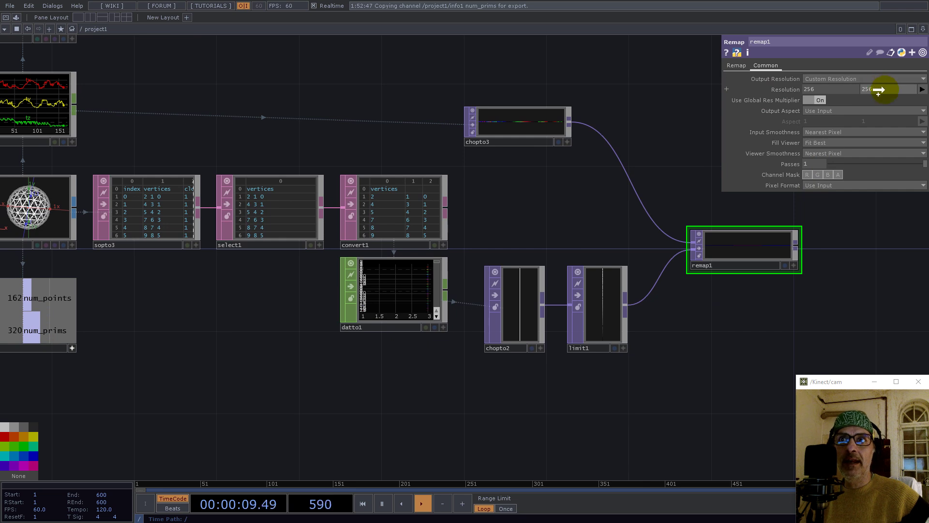
pyautogui.click(888, 89)
# Set the Remap TOP's resolution width to 3 and its Output Aspect to Resolution
pyautogui.moveTo(801, 90); pyautogui.dragTo(766, 89)
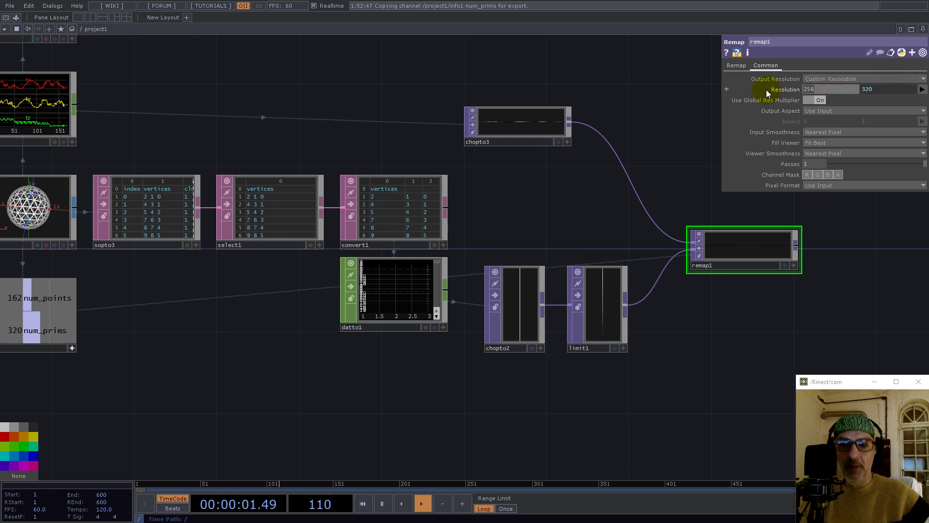
pyautogui.write('3')
pyautogui.click(811, 110)
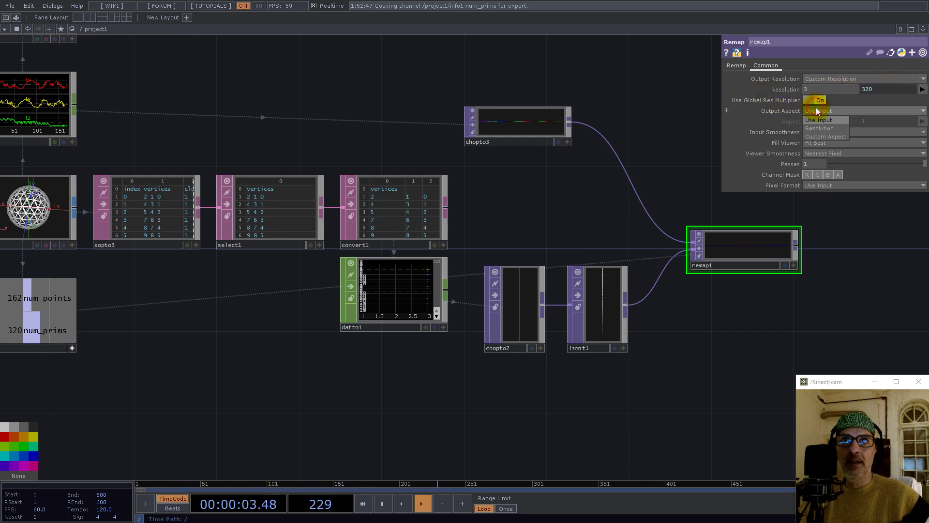
pyautogui.click(815, 127)
pyautogui.moveTo(794, 229); pyautogui.dragTo(748, 182)
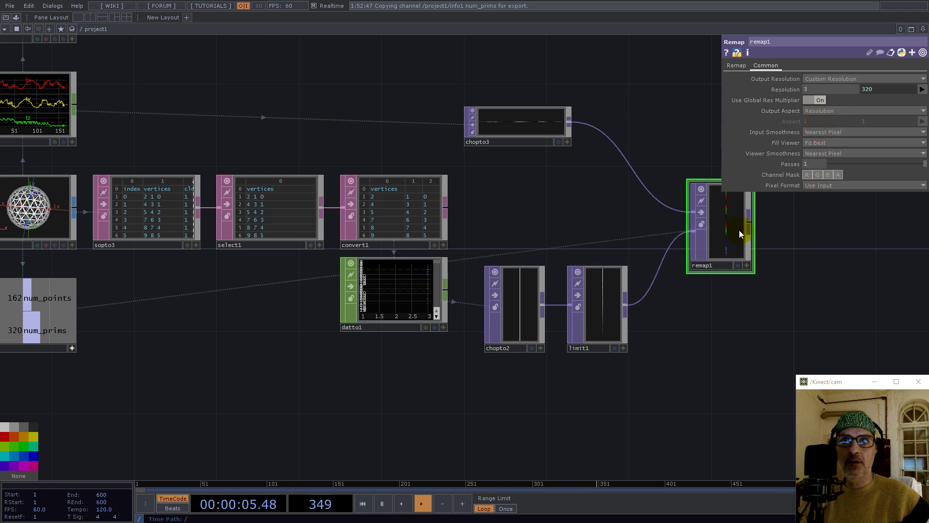
pyautogui.moveTo(739, 234); pyautogui.dragTo(743, 255)
# Examine the Remap TOP's output up close, view it as 3D points from another angle, and return the viewer to image display
pyautogui.moveTo(807, 264); pyautogui.dragTo(592, 268)
pyautogui.moveTo(494, 266); pyautogui.dragTo(494, 274, button='middle')
pyautogui.scroll(3, 493, 275)
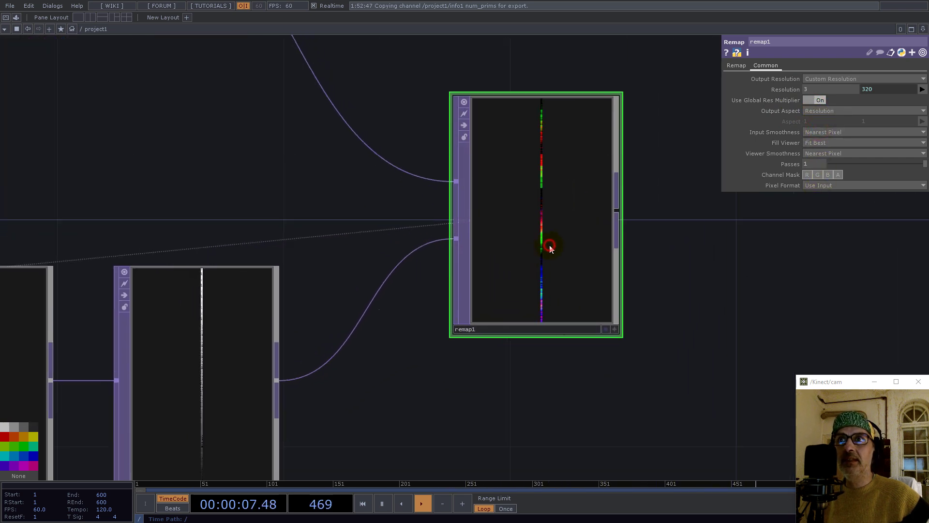
pyautogui.scroll(-3, 546, 240)
pyautogui.scroll(4, 552, 271)
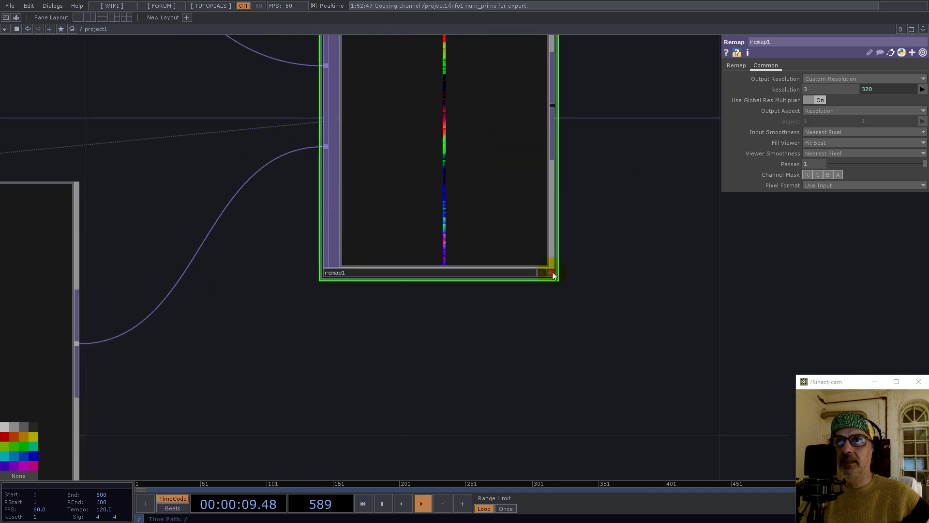
pyautogui.rightClick(441, 175)
pyautogui.click(460, 240)
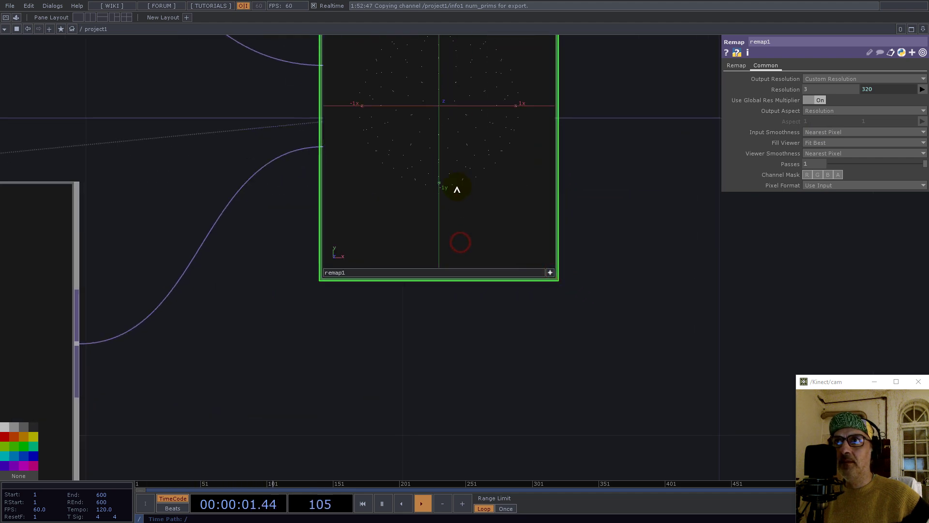
pyautogui.moveTo(431, 162); pyautogui.dragTo(471, 210)
pyautogui.rightClick(494, 150)
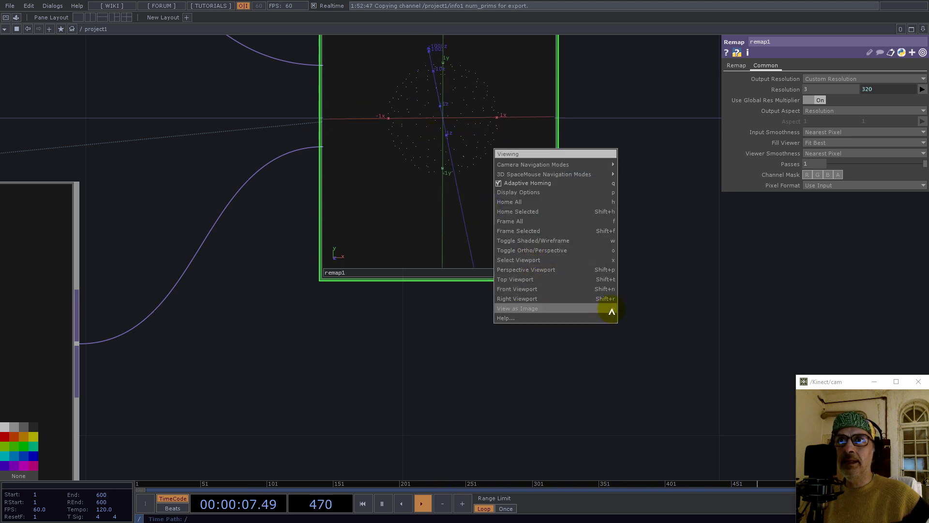
pyautogui.click(612, 310)
# Add a Null TOP fed by the Remap TOP and place it well beyond the Remap, leaving room between them
pyautogui.scroll(-5, 435, 261)
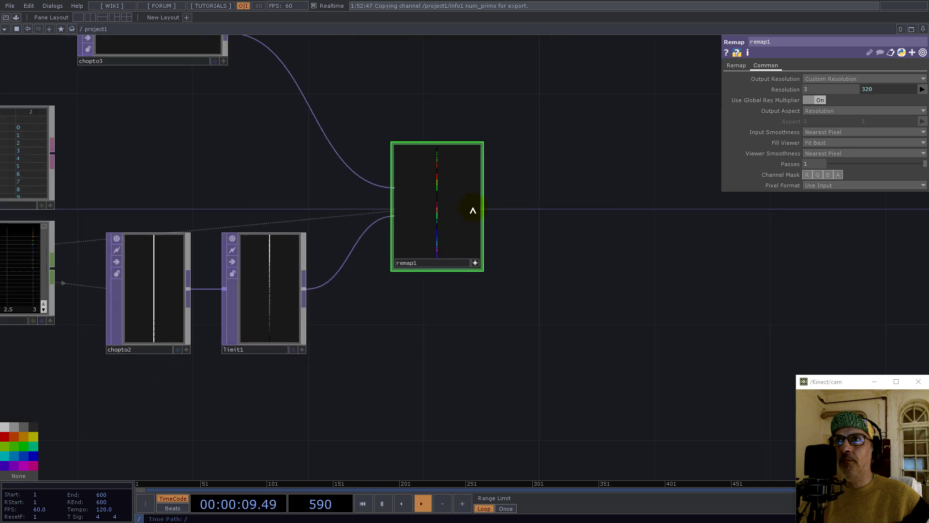
pyautogui.rightClick(483, 203)
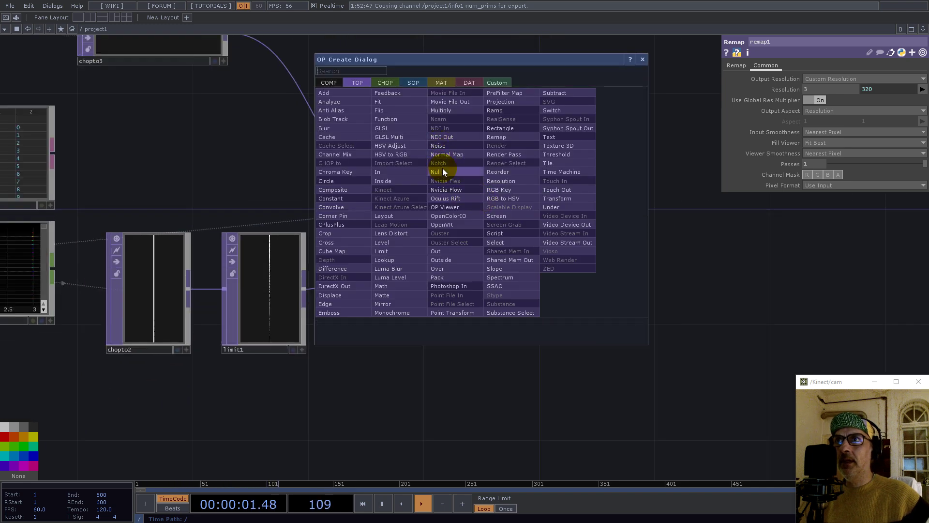
pyautogui.click(442, 160)
pyautogui.click(796, 266)
pyautogui.moveTo(747, 300); pyautogui.dragTo(566, 270)
pyautogui.scroll(-3, 454, 237)
pyautogui.click(244, 225)
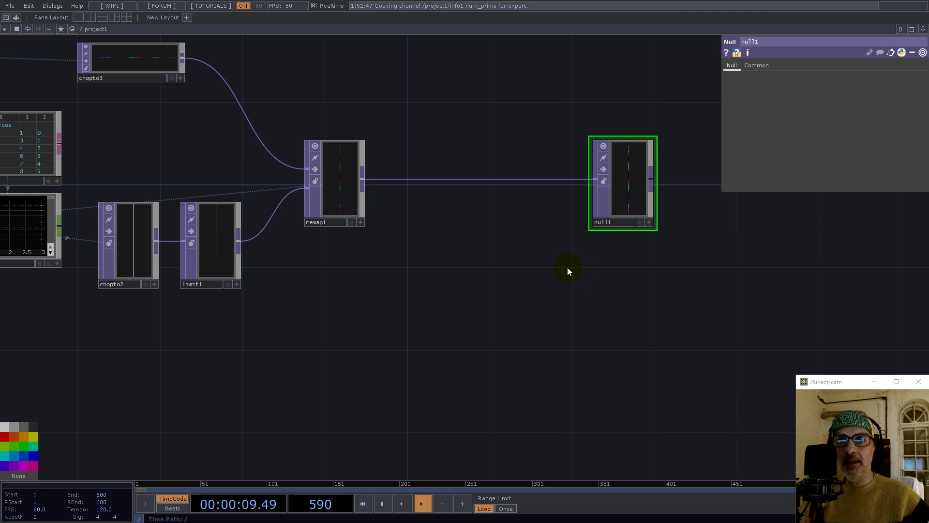
# Add a Circle SOP below the Null TOP and set its Divisions to 3 to make a triangle
pyautogui.press('Tab')
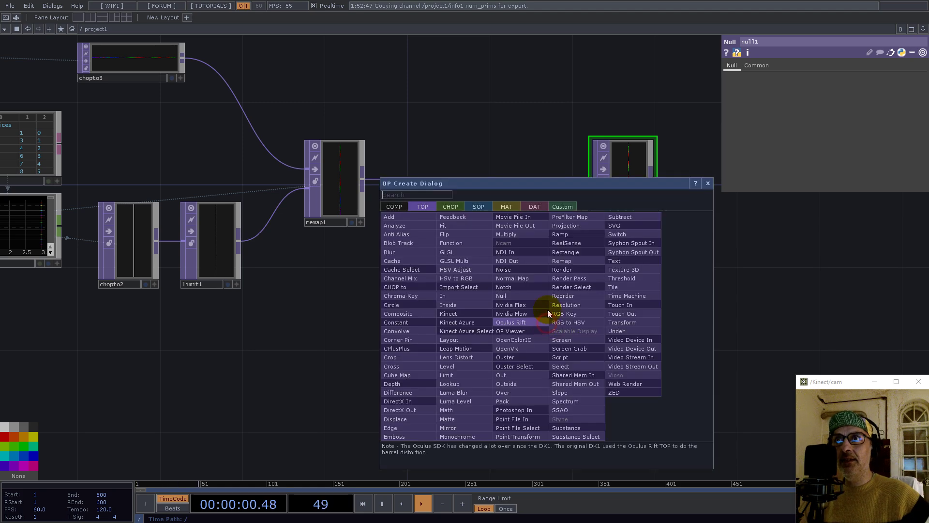
pyautogui.click(479, 206)
pyautogui.write('ci')
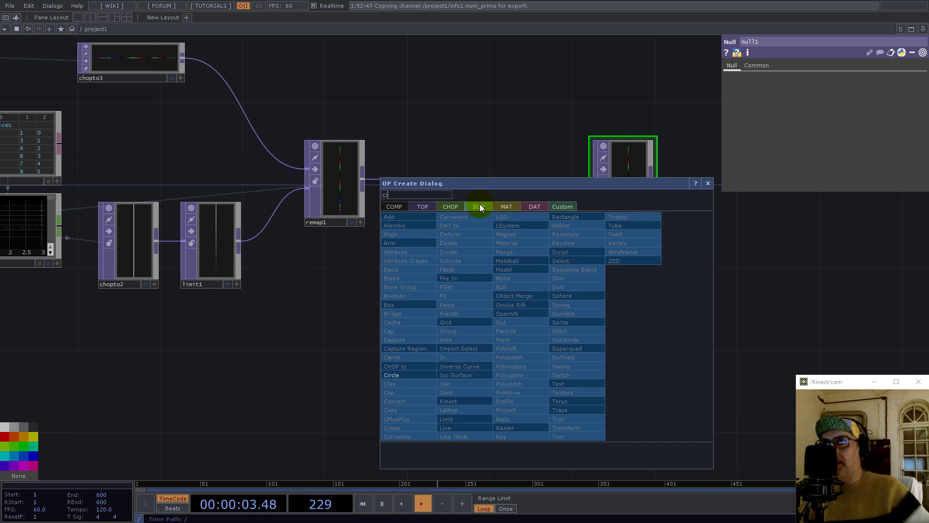
pyautogui.click(393, 377)
pyautogui.click(595, 345)
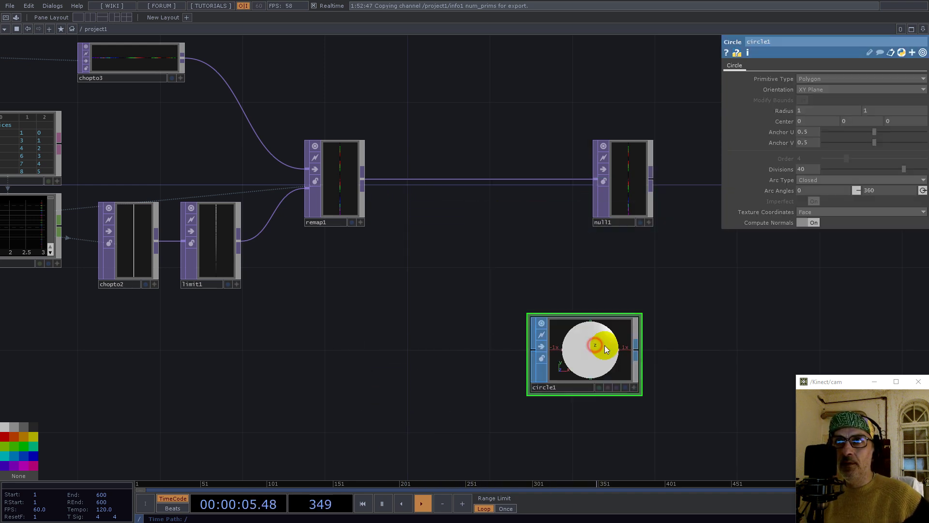
pyautogui.click(813, 169)
pyautogui.write('3')
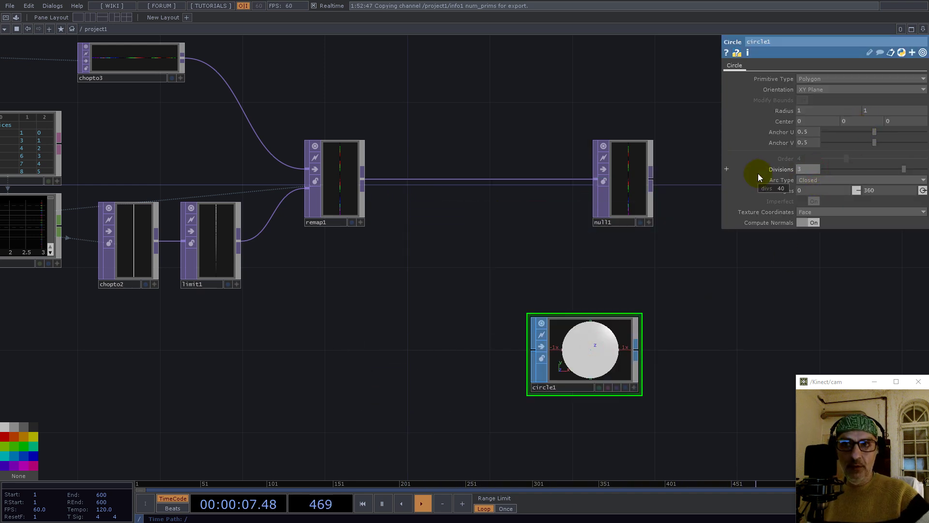
pyautogui.press('Return')
# Add a Copy SOP fed by the triangle Circle SOP and place it beside that SOP
pyautogui.click(637, 350)
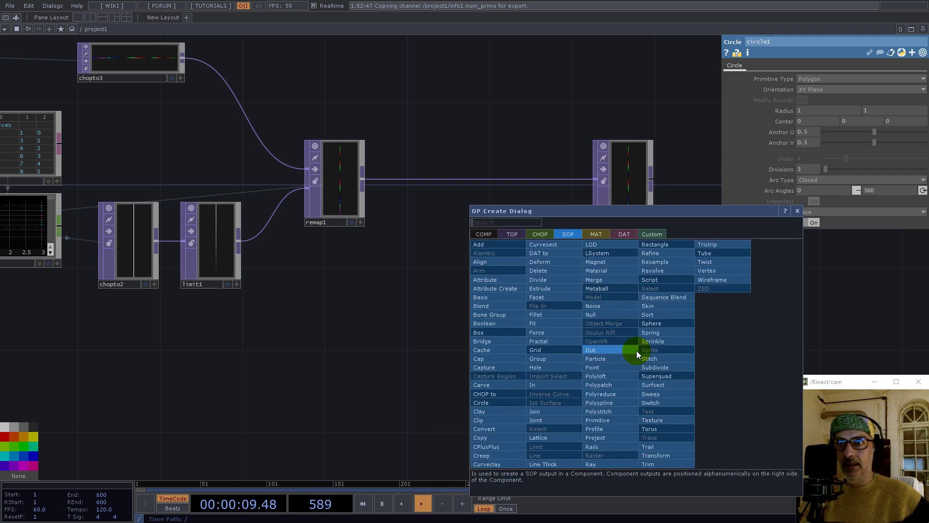
pyautogui.write('cop')
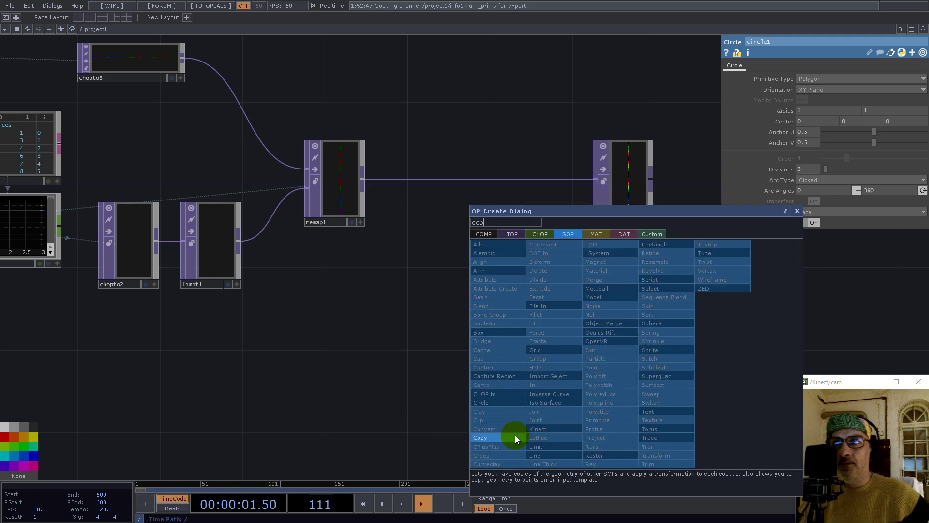
pyautogui.click(518, 436)
pyautogui.click(723, 352)
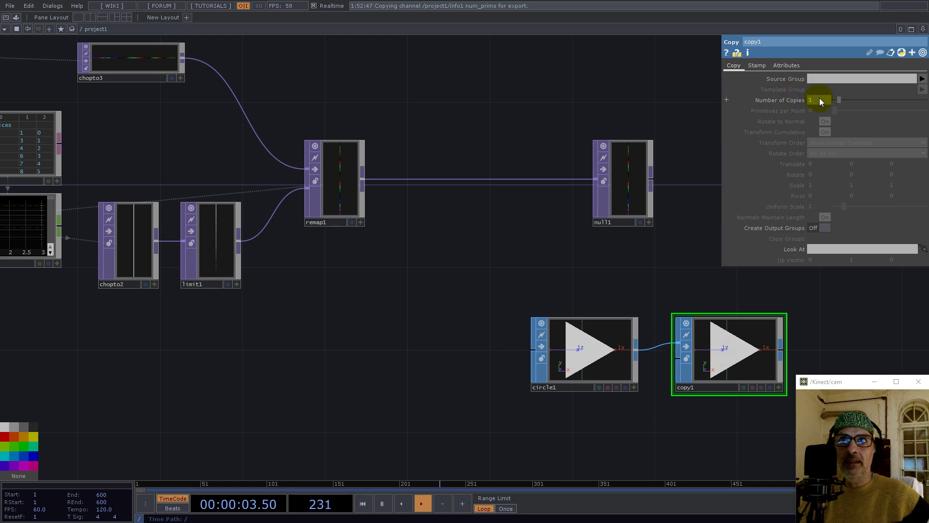
# Link the Copy SOP's Number of Copies to the Info CHOP's num_prims channel and check the resulting geometry
pyautogui.scroll(-5, 508, 290)
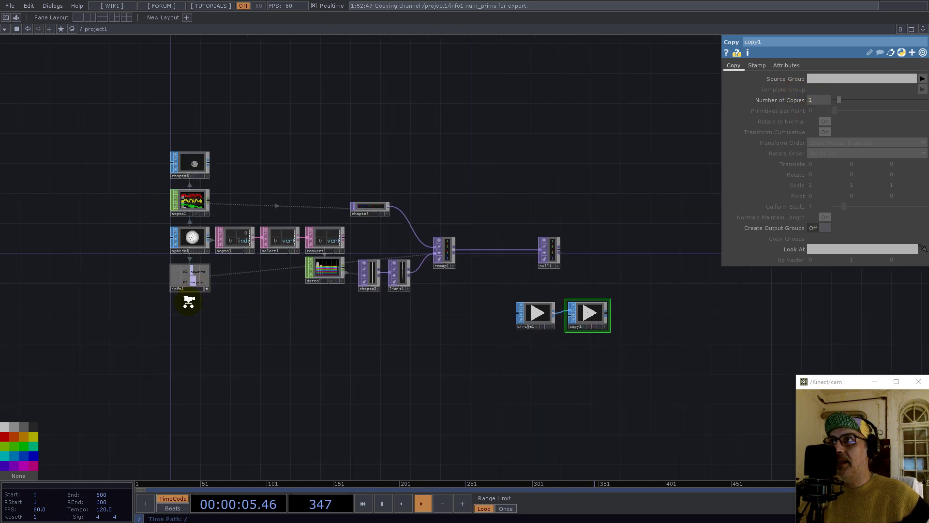
pyautogui.scroll(5, 189, 301)
pyautogui.moveTo(816, 100); pyautogui.dragTo(823, 101)
pyautogui.click(824, 102)
pyautogui.moveTo(643, 382); pyautogui.dragTo(364, 364)
pyautogui.scroll(-3, 394, 340)
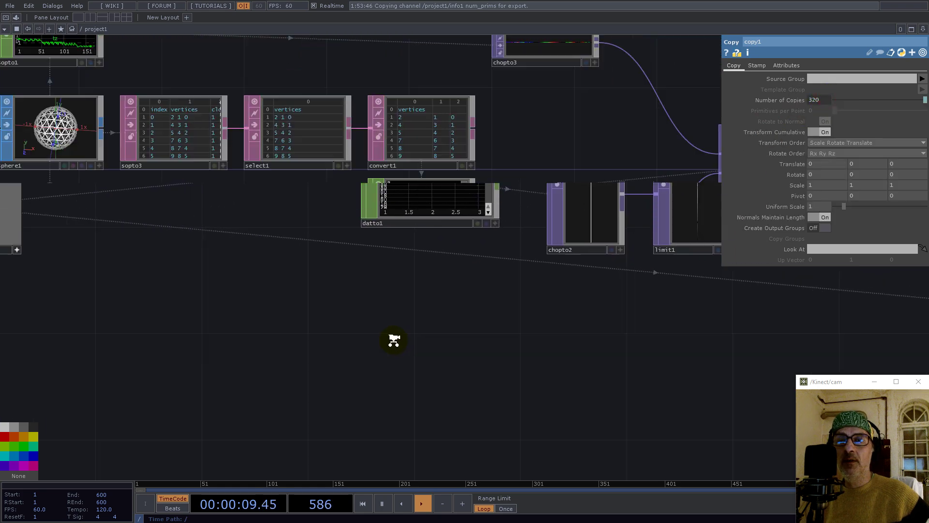
pyautogui.scroll(-3, 394, 340)
pyautogui.moveTo(650, 408); pyautogui.dragTo(350, 417)
pyautogui.scroll(5, 489, 348)
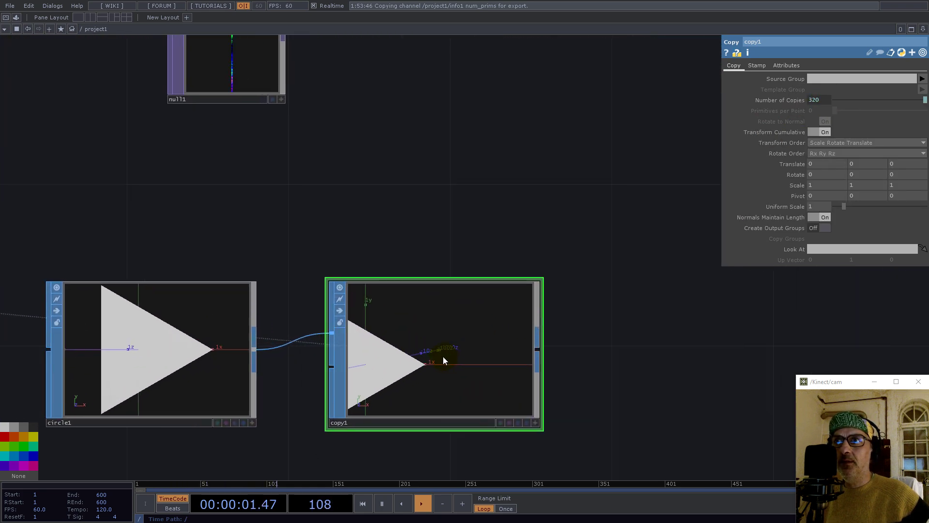
pyautogui.middleClick(443, 356)
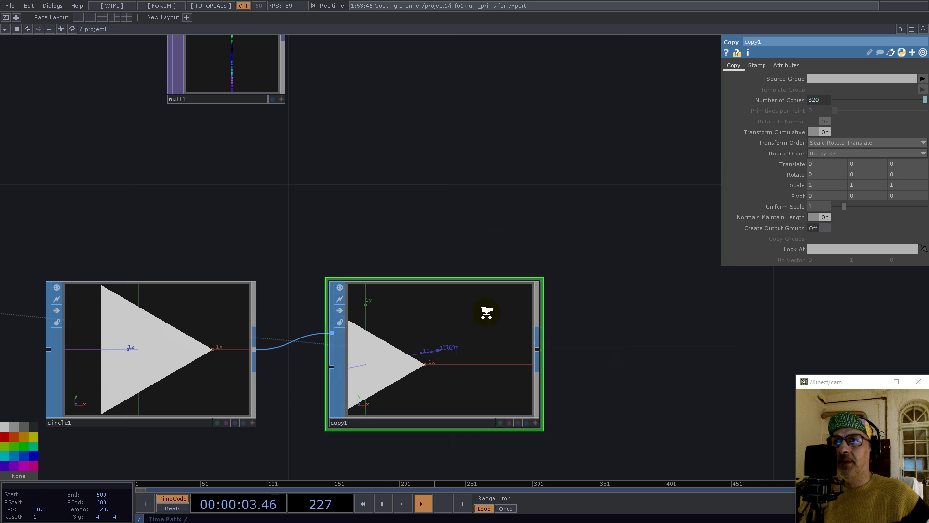
# Move the Copy SOP closer to the Circle SOP, shift both back toward the Remap TOP, and nudge the Null TOP upward
pyautogui.scroll(-3, 487, 313)
pyautogui.moveTo(479, 333)
pyautogui.mouseDown()
pyautogui.moveTo(444, 331)
pyautogui.moveTo(460, 331)
pyautogui.mouseUp()
pyautogui.moveTo(592, 404); pyautogui.dragTo(300, 303, button='right')
pyautogui.moveTo(300, 303); pyautogui.dragTo(301, 303)
pyautogui.moveTo(488, 329); pyautogui.dragTo(321, 369)
pyautogui.moveTo(361, 172); pyautogui.dragTo(397, 160)
# Attach a TOP to CHOP to the Null TOP and place it below that TOP
pyautogui.rightClick(426, 139)
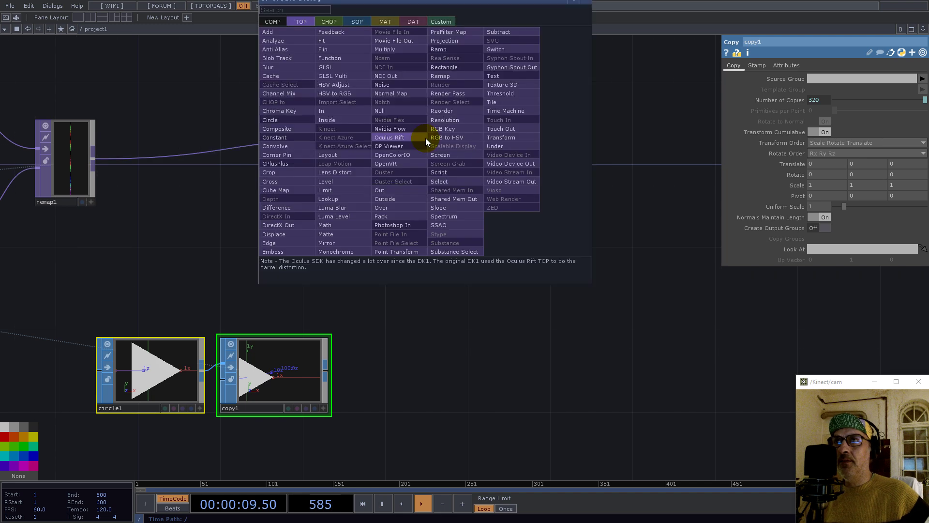
pyautogui.click(329, 22)
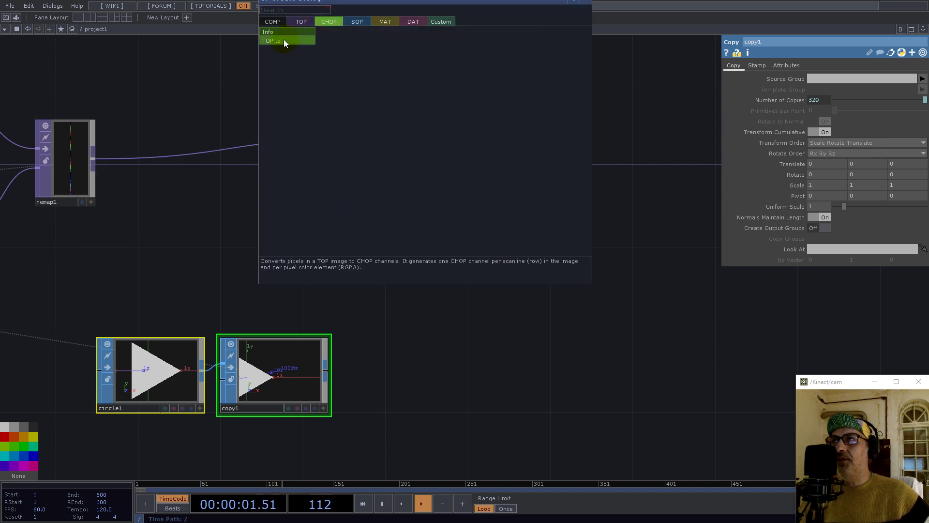
pyautogui.click(284, 41)
pyautogui.click(401, 242)
pyautogui.scroll(5, 400, 242)
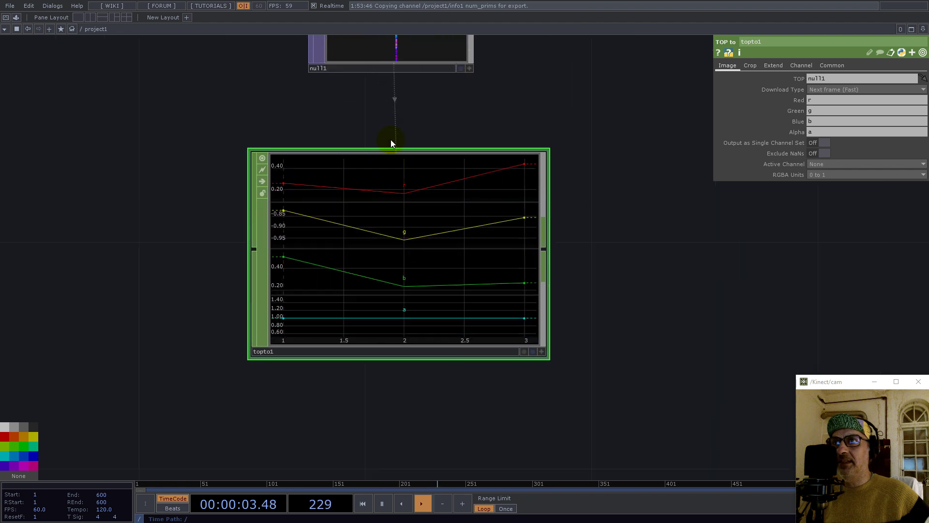
# Check the Null TOP's resolution and compare the TOP to CHOP's output with the Shuffle CHOP's channels
pyautogui.moveTo(420, 99); pyautogui.dragTo(375, 258)
pyautogui.middleClick(345, 169)
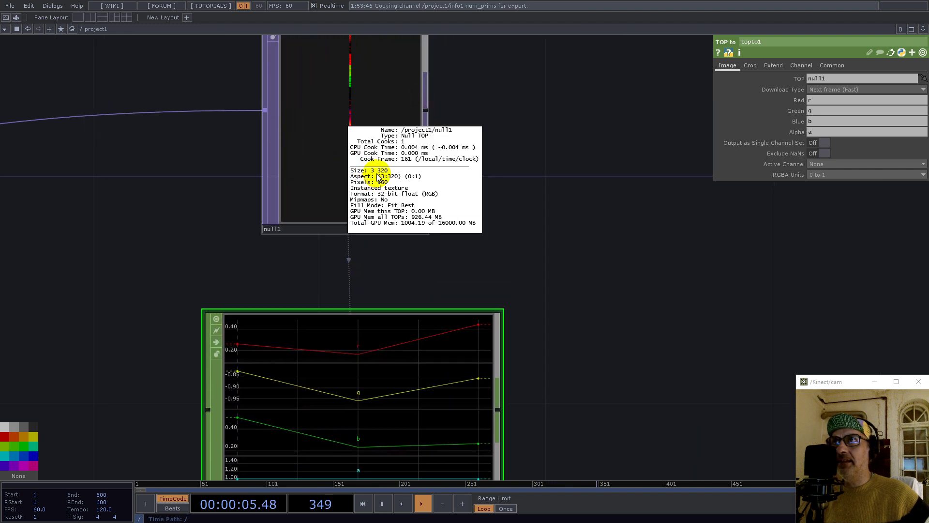
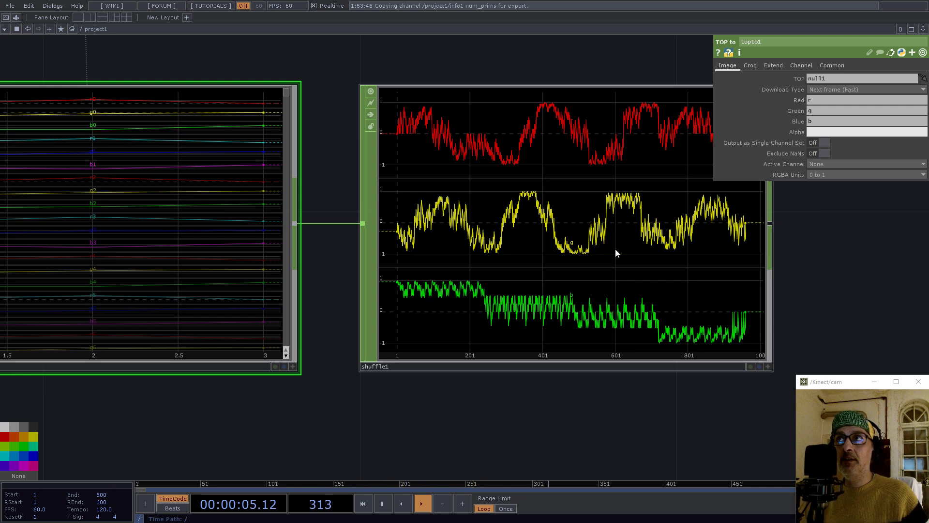
pyautogui.scroll(-5, 616, 253)
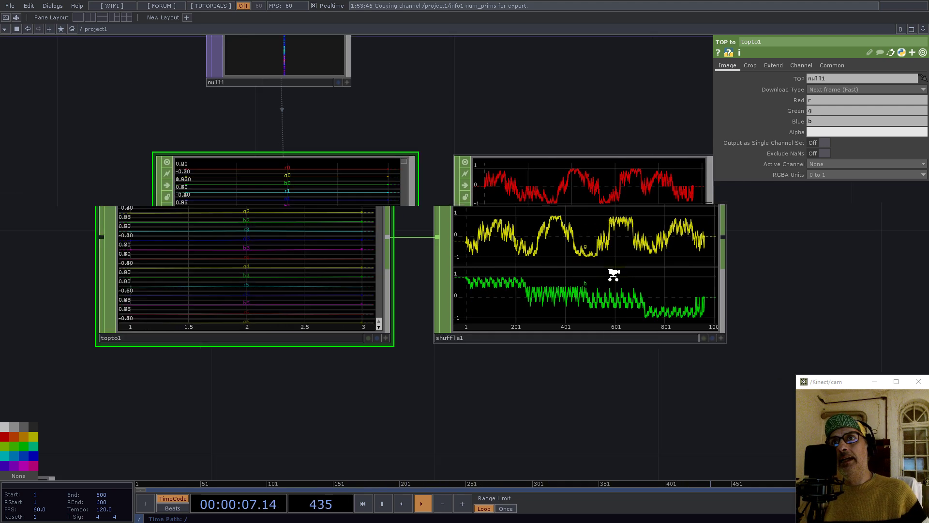
pyautogui.scroll(-5, 623, 275)
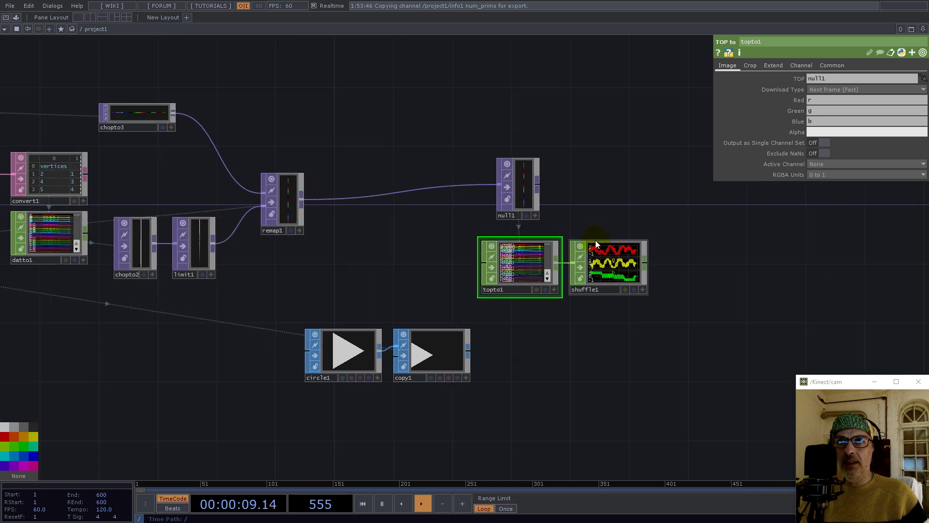
pyautogui.scroll(5, 591, 242)
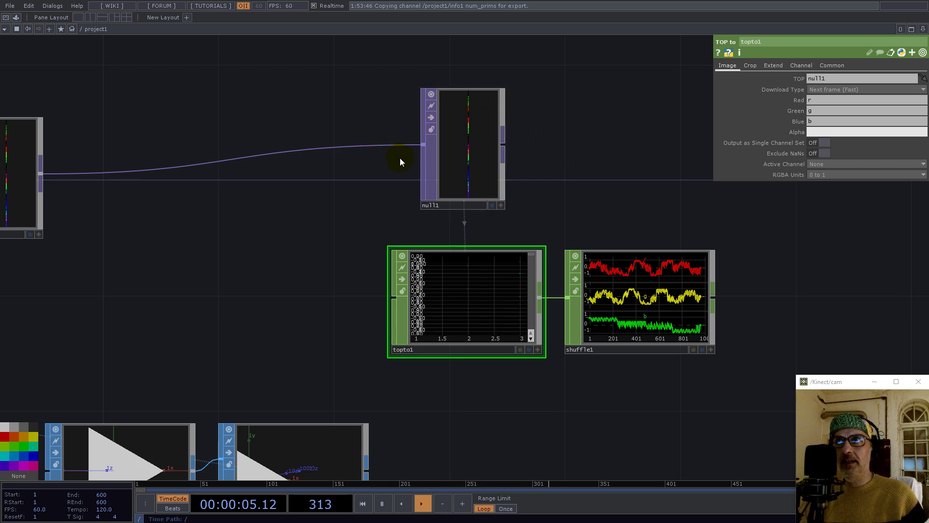
pyautogui.scroll(-5, 479, 179)
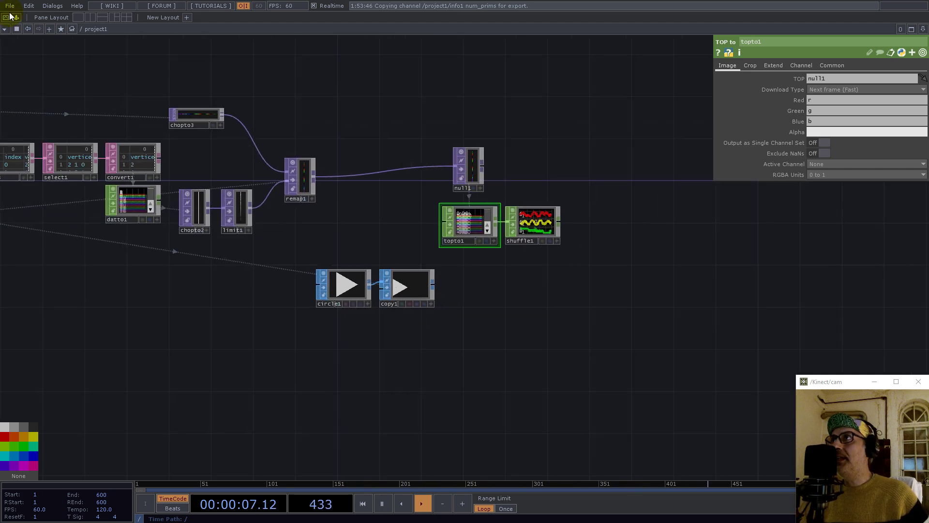
# Add the pointRepack component from the PointClouds palette above the Null TOP and feed it from the Remap TOP
pyautogui.click(16, 18)
pyautogui.click(35, 59)
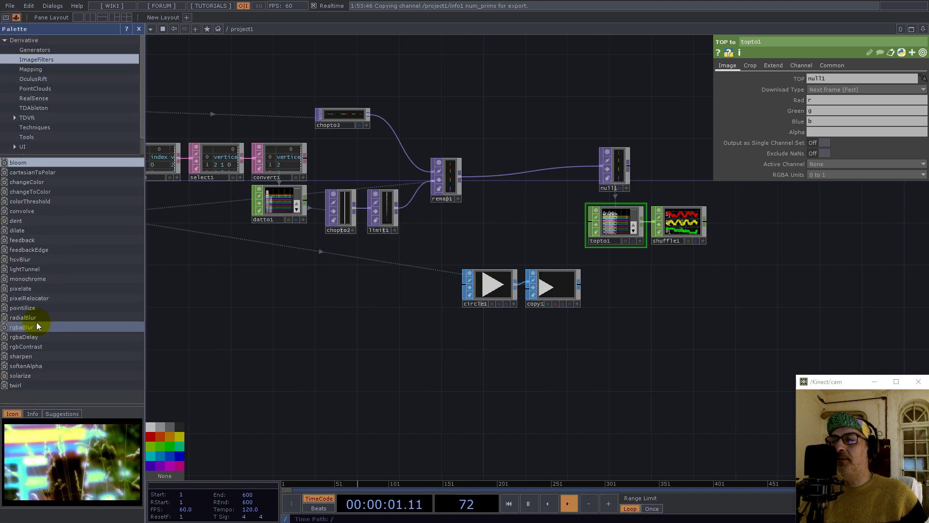
pyautogui.click(39, 88)
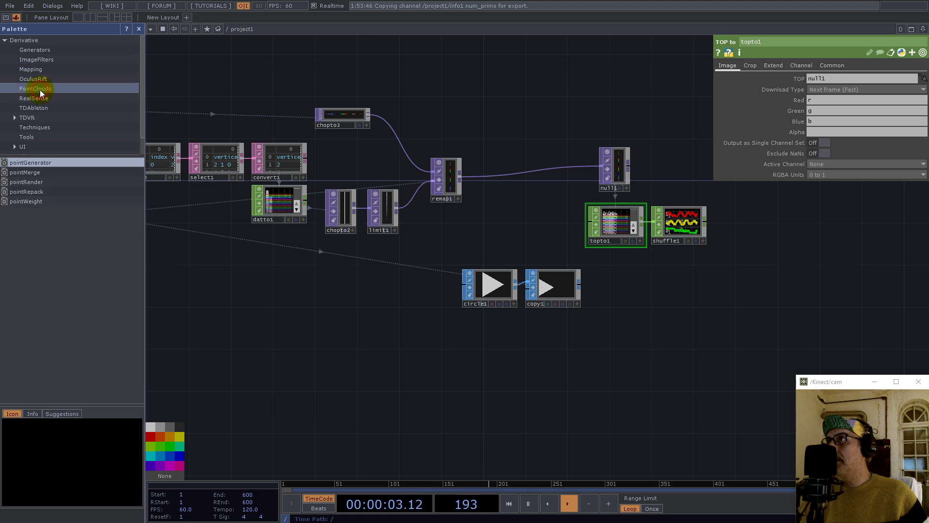
pyautogui.moveTo(23, 192); pyautogui.dragTo(602, 120)
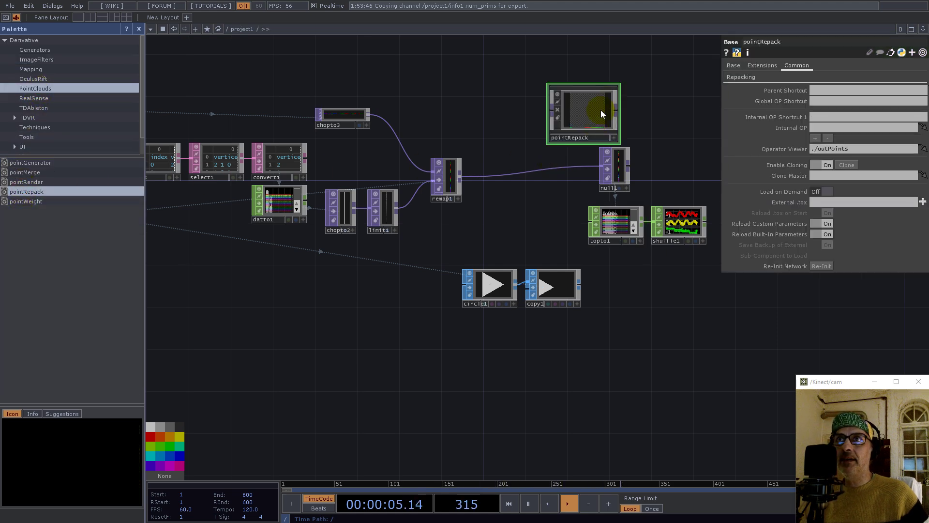
pyautogui.moveTo(560, 65); pyautogui.dragTo(331, 325)
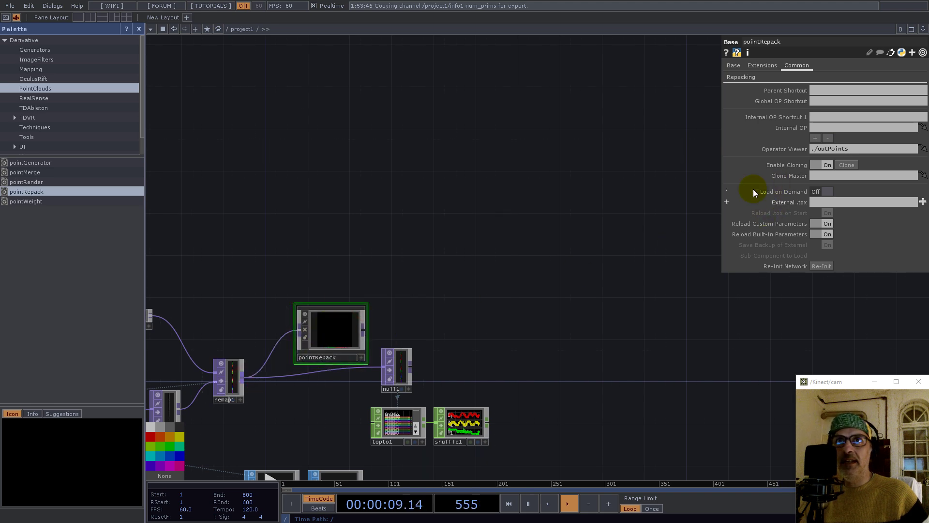
# Set pointRepack's resolution height to 1 and its width to the Info CHOP expression op('info1')['num_prims']*3
pyautogui.click(748, 77)
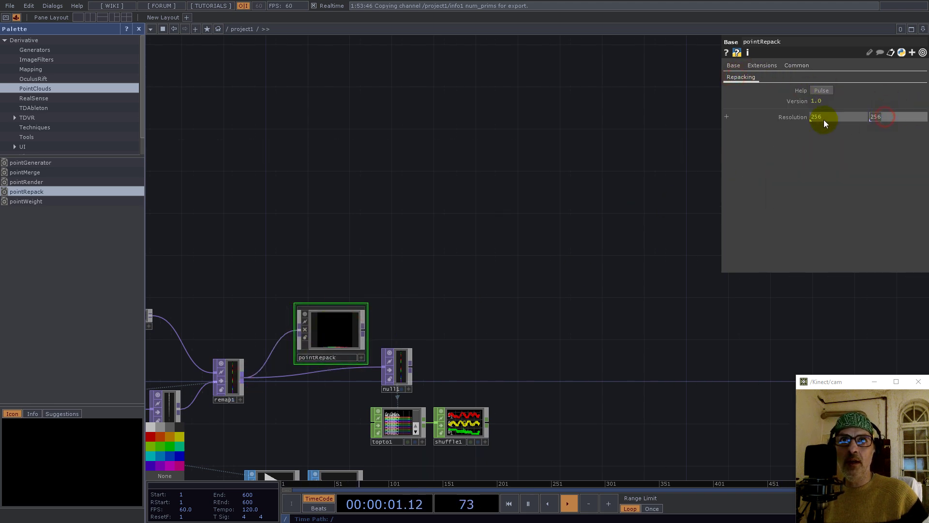
pyautogui.write('1')
pyautogui.press('Return')
pyautogui.scroll(-3, 617, 269)
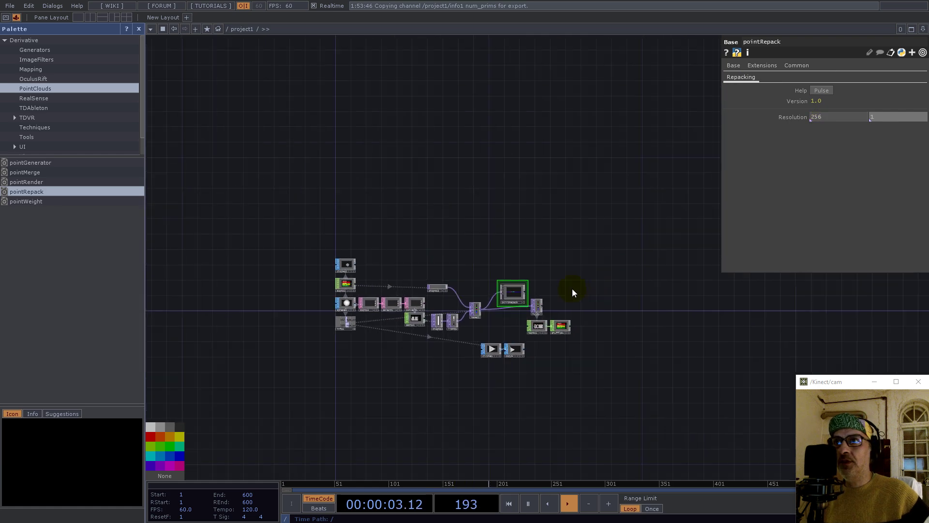
pyautogui.scroll(10, 467, 336)
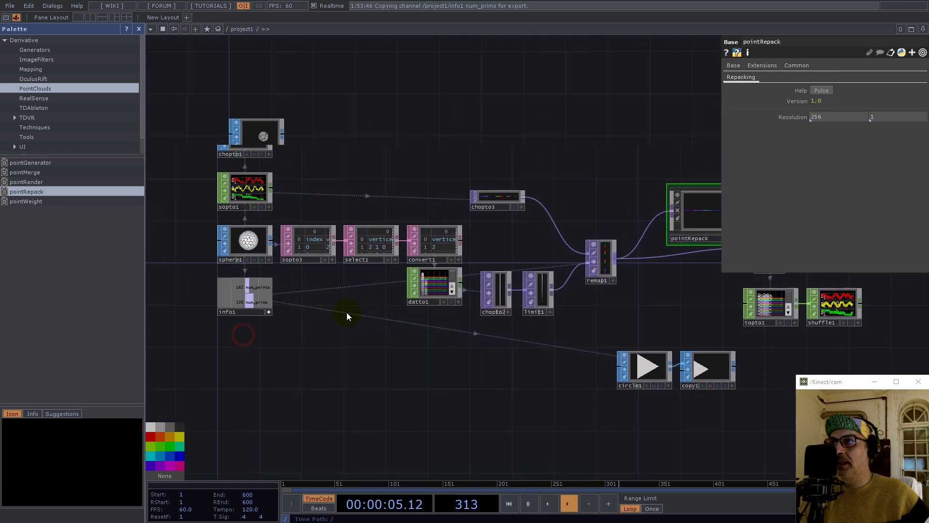
pyautogui.moveTo(270, 301); pyautogui.dragTo(854, 118)
pyautogui.click(854, 114)
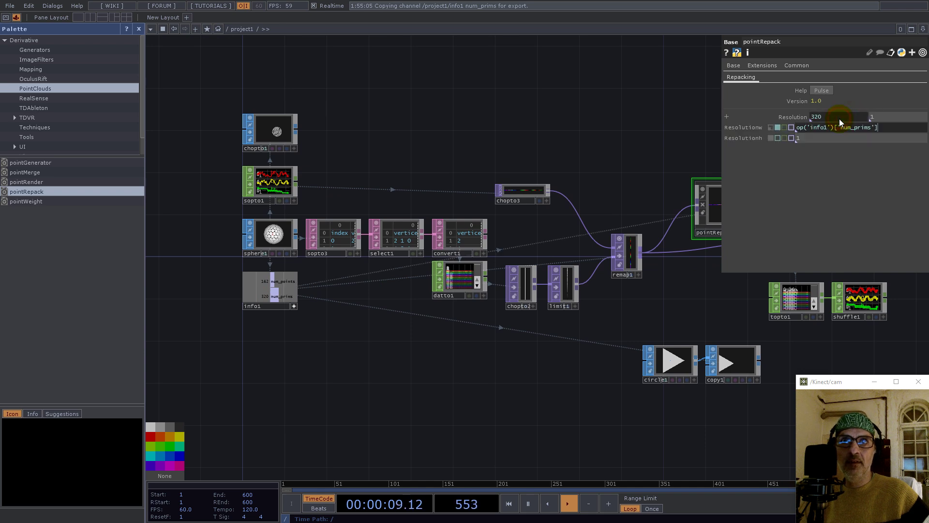
pyautogui.write('*3')
pyautogui.press('Return')
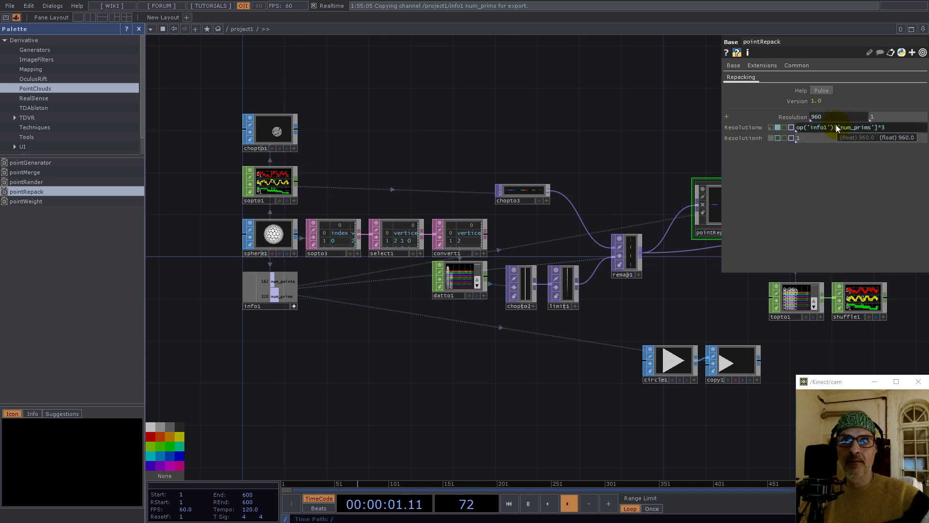
# Feed pointRepack's output into the Null TOP and move the Null TOP up beside pointRepack
pyautogui.moveTo(730, 285); pyautogui.dragTo(250, 328)
pyautogui.scroll(4, 237, 264)
pyautogui.moveTo(326, 237); pyautogui.dragTo(349, 283)
pyautogui.click(364, 308)
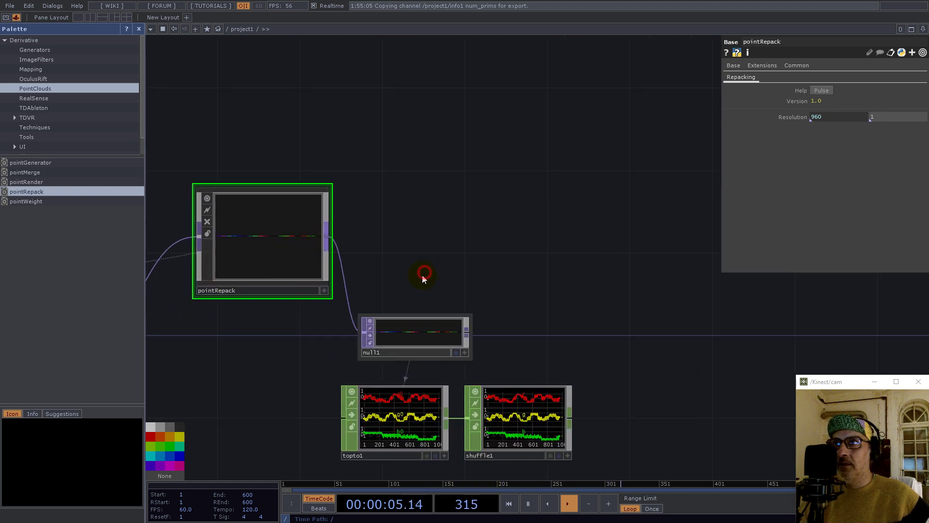
pyautogui.moveTo(413, 336); pyautogui.dragTo(434, 273)
pyautogui.moveTo(228, 216); pyautogui.dragTo(249, 278)
# Delete the Shuffle CHOP, line up the TOP to CHOP beneath the Null TOP, and shift the pair together
pyautogui.scroll(3, 392, 421)
pyautogui.click(571, 432)
pyautogui.press('Delete')
pyautogui.moveTo(388, 422); pyautogui.dragTo(453, 380)
pyautogui.moveTo(420, 133); pyautogui.dragTo(532, 334, button='right')
pyautogui.moveTo(458, 380); pyautogui.dragTo(509, 411)
# Add a CHOP to SOP fed by the Copy SOP and place it below the TOP to CHOP
pyautogui.scroll(-6, 569, 377)
pyautogui.moveTo(632, 392); pyautogui.dragTo(587, 294)
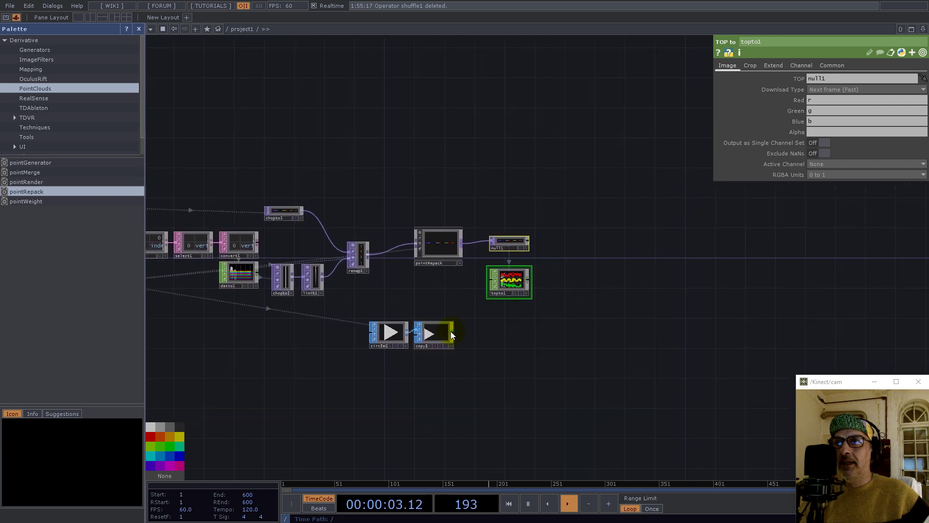
pyautogui.scroll(3, 451, 334)
pyautogui.click(456, 333)
pyautogui.write('c')
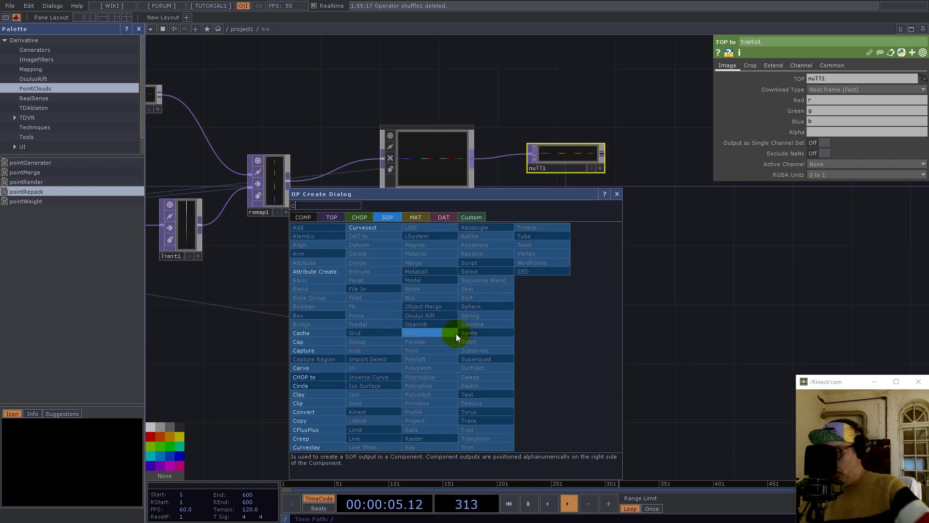
pyautogui.write('hop')
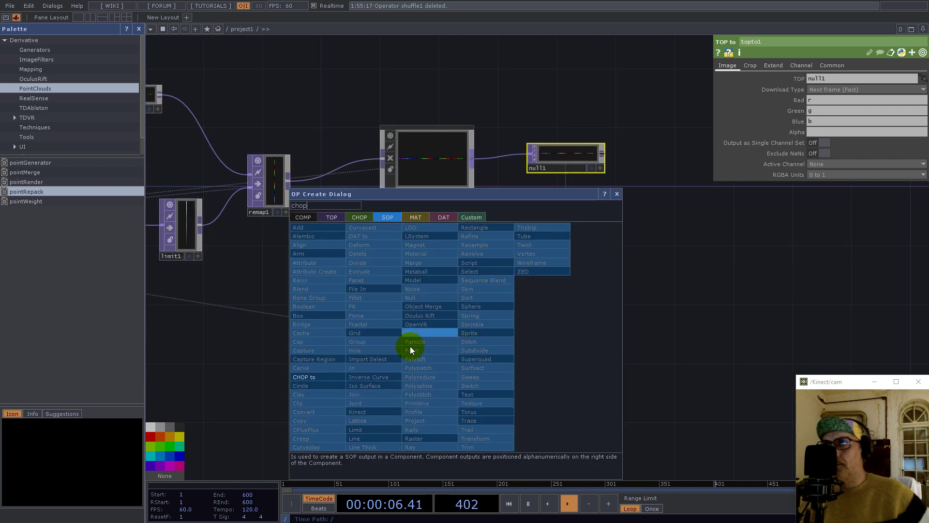
pyautogui.click(322, 376)
pyautogui.click(570, 337)
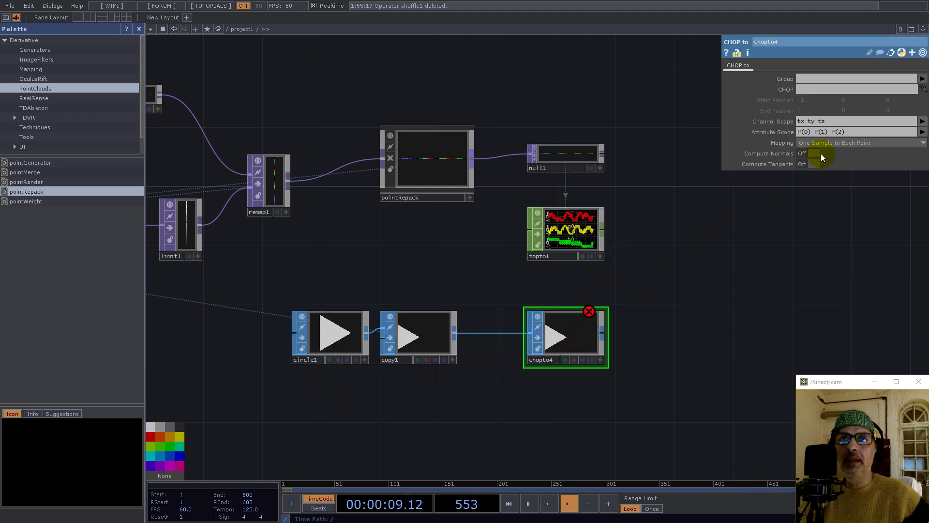
# Reference topto1 as the CHOP to SOP's source CHOP and set its Channel Scope to r g b
pyautogui.click(804, 89)
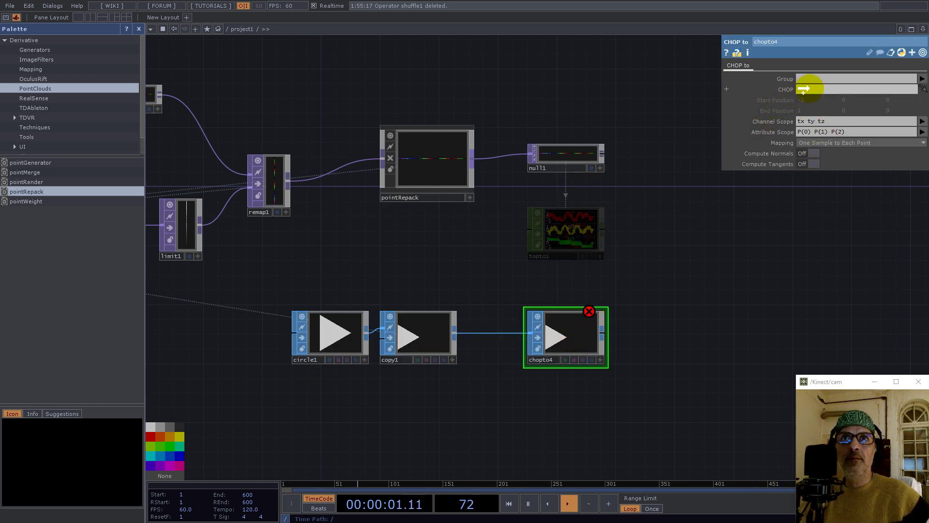
pyautogui.moveTo(803, 88); pyautogui.dragTo(805, 89)
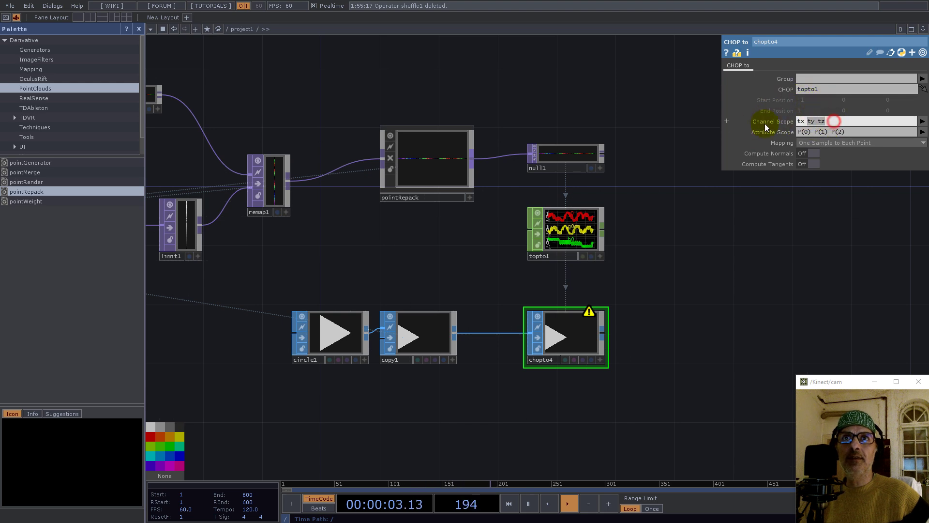
pyautogui.write('r g b\\')
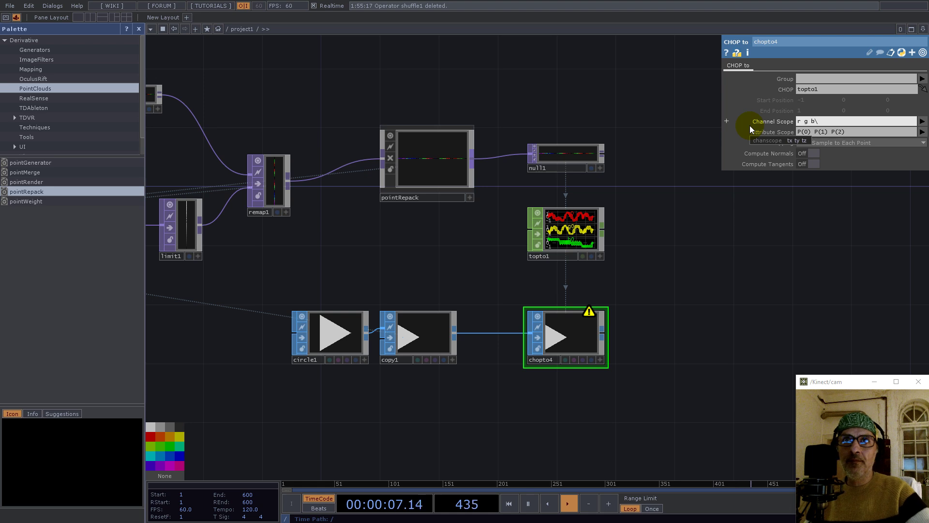
pyautogui.click(824, 120)
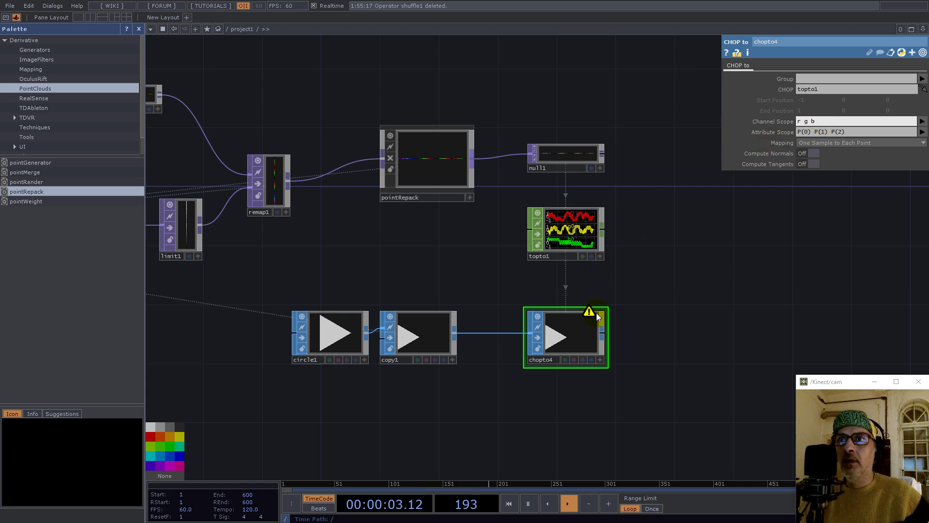
# Check the CHOP to SOP's warnings and set the TOP to CHOP's Crop to Row (U)
pyautogui.scroll(2, 572, 346)
pyautogui.middleClick(571, 347)
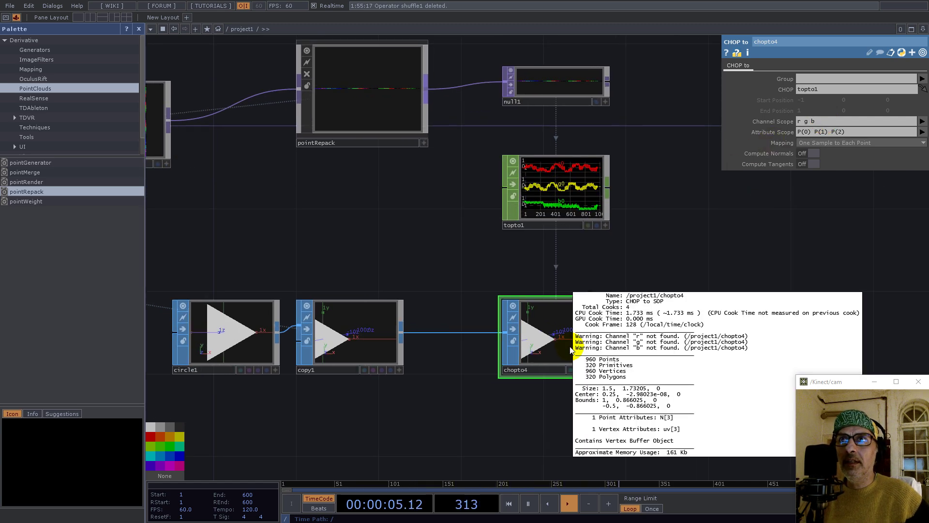
pyautogui.scroll(5, 583, 141)
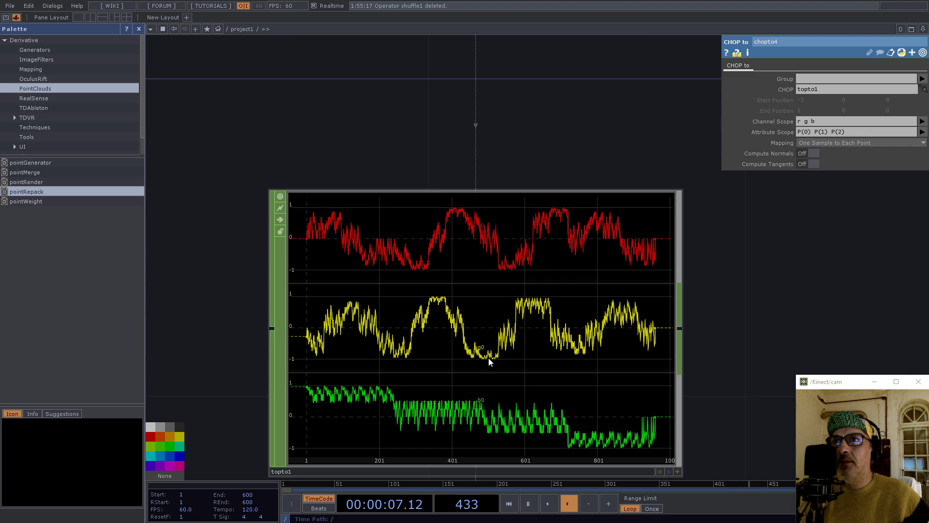
pyautogui.scroll(-5, 488, 348)
pyautogui.click(484, 348)
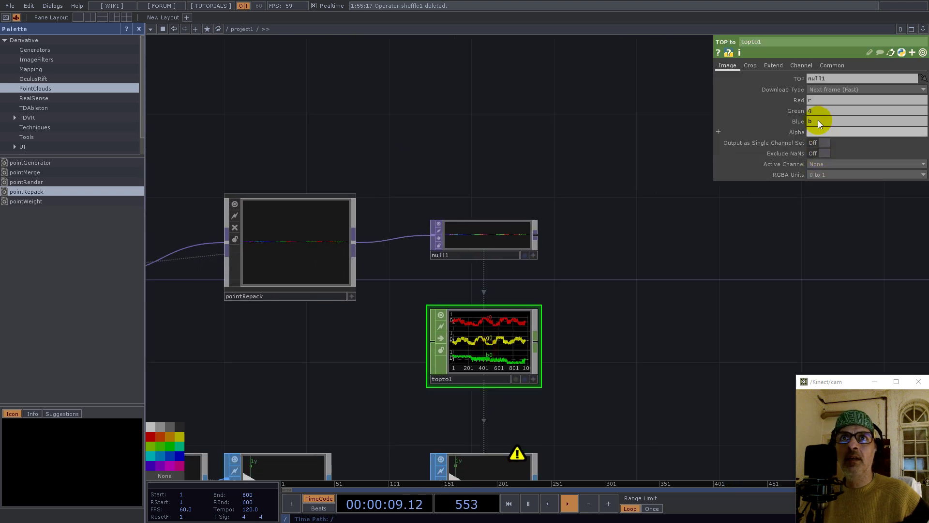
pyautogui.click(753, 69)
pyautogui.click(824, 78)
pyautogui.click(823, 86)
pyautogui.click(822, 79)
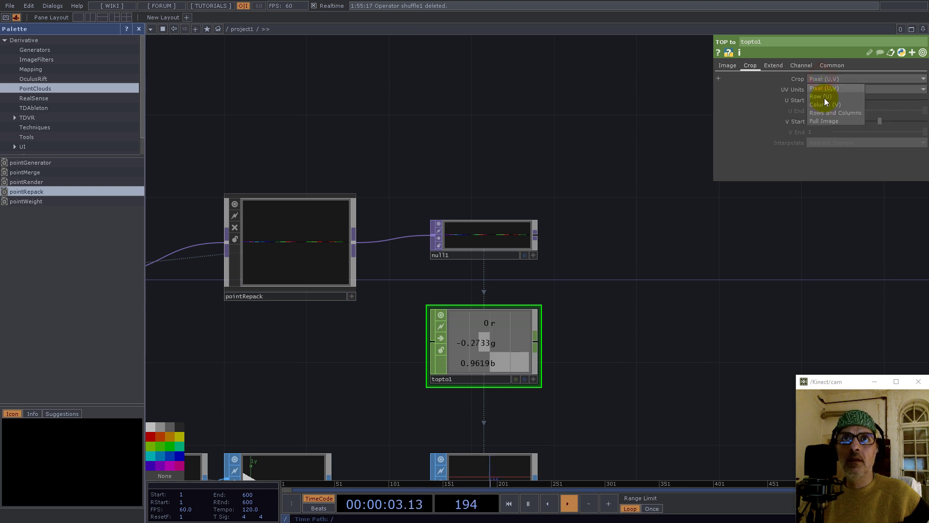
pyautogui.click(825, 99)
# Turn on Compute Normals for the CHOP to SOP
pyautogui.moveTo(602, 388); pyautogui.dragTo(635, 229)
pyautogui.scroll(3, 536, 322)
pyautogui.scroll(2, 537, 322)
pyautogui.click(537, 324)
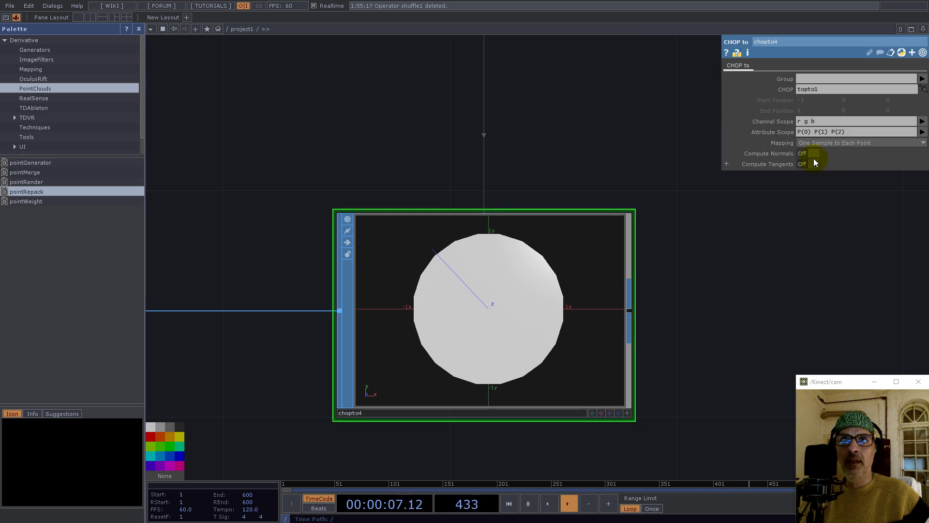
pyautogui.click(814, 153)
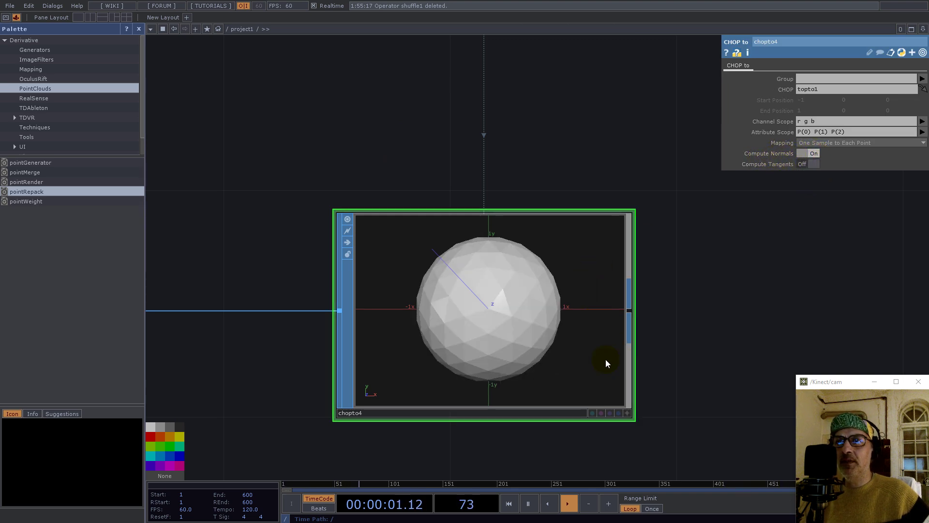
# Split the network pane side by side, close the Palette, and make the new pane a Geometry Viewer
pyautogui.scroll(-3, 472, 321)
pyautogui.click(923, 29)
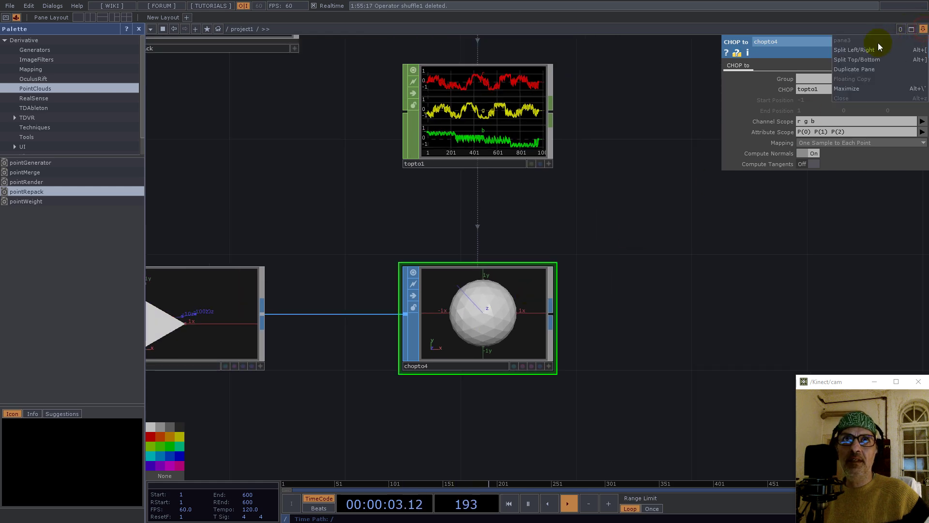
pyautogui.click(879, 48)
pyautogui.click(138, 30)
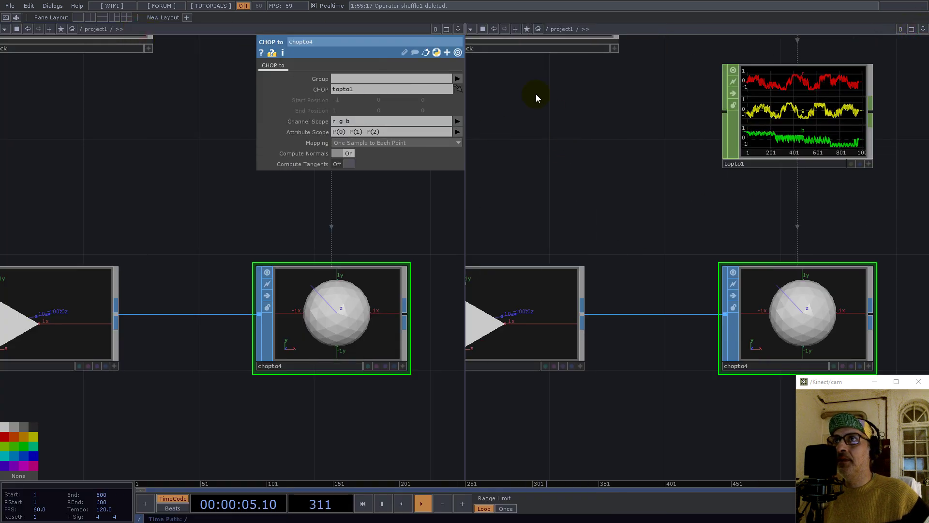
pyautogui.click(472, 29)
pyautogui.click(484, 60)
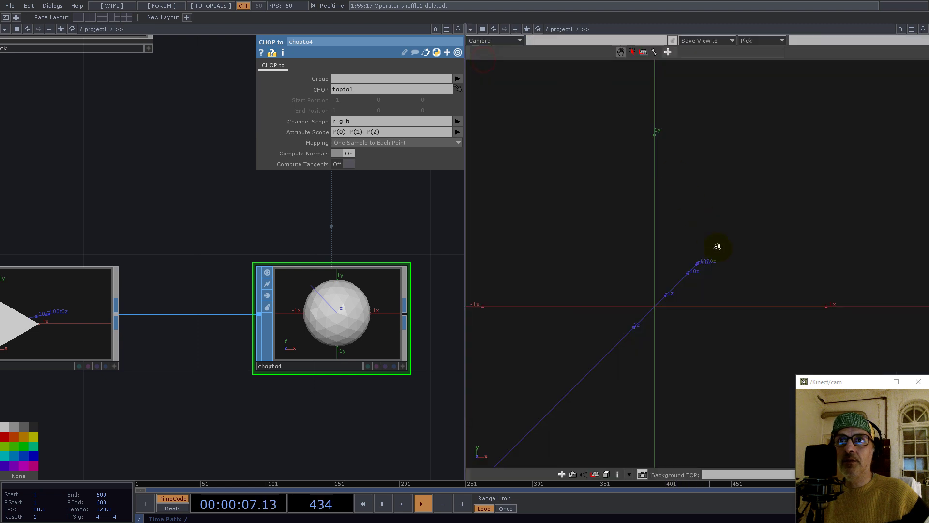
# Display the CHOP to SOP's sphere in the Geometry Viewer, then frame and orbit it to inspect the surface
pyautogui.click(393, 366)
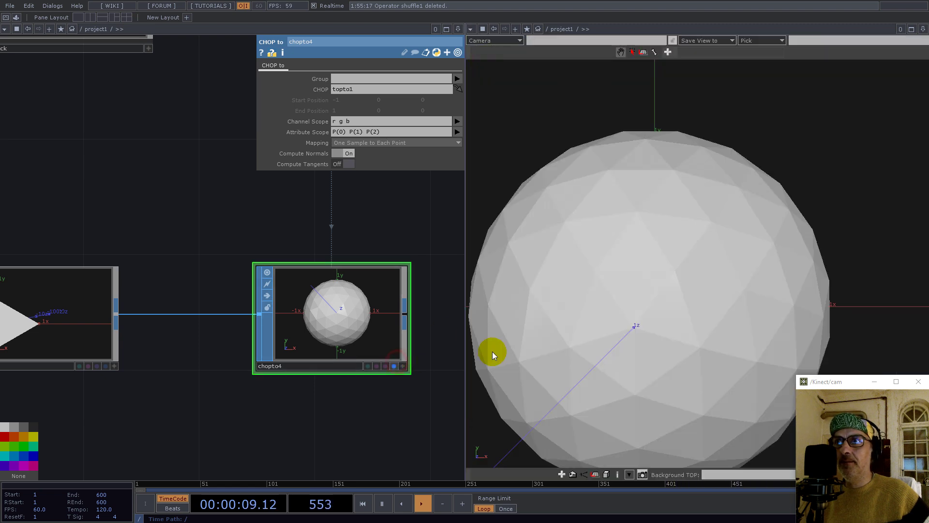
pyautogui.press('h')
pyautogui.moveTo(730, 290); pyautogui.dragTo(711, 274)
pyautogui.scroll(-3, 736, 253)
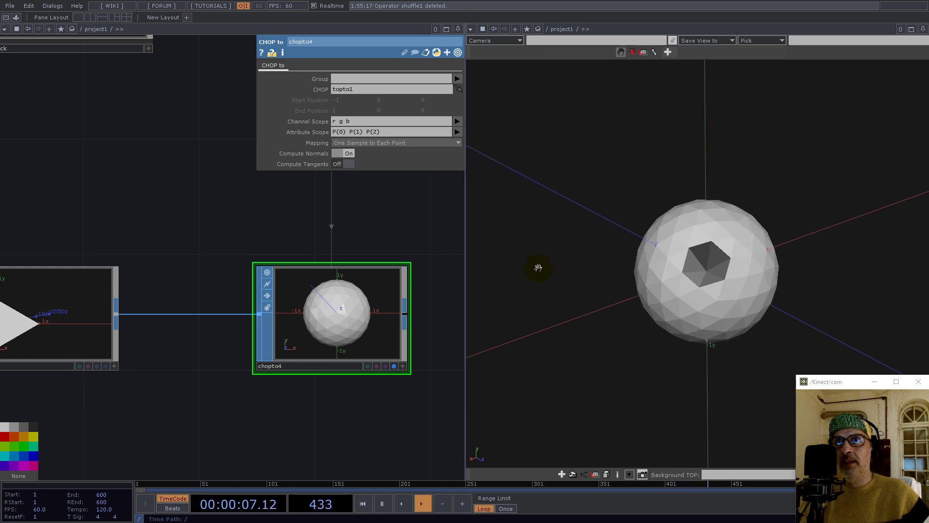
# Add a Math TOP to the network, fed by the vertex-index CHOP to TOP chopto2, and place it below limit1
pyautogui.scroll(-5, 360, 268)
pyautogui.scroll(-1, 359, 268)
pyautogui.moveTo(212, 329); pyautogui.dragTo(274, 331)
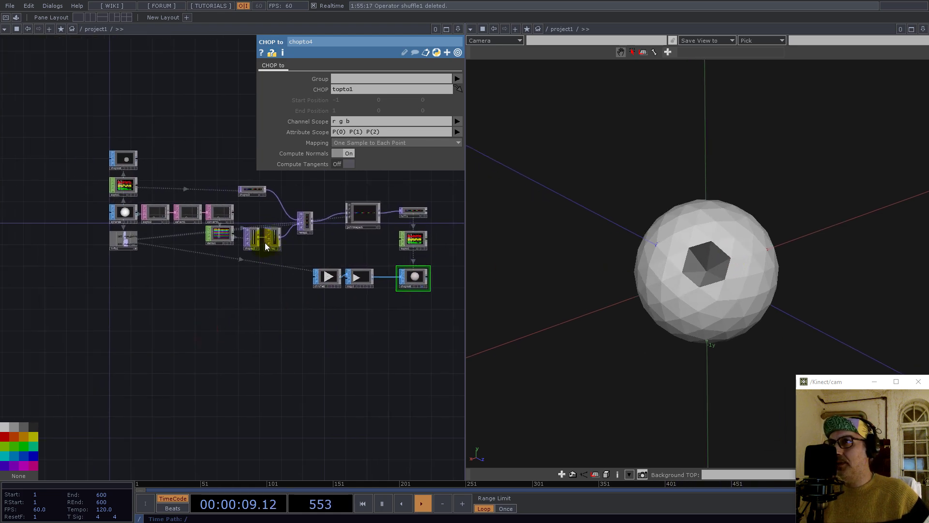
pyautogui.scroll(7, 265, 242)
pyautogui.scroll(3, 303, 203)
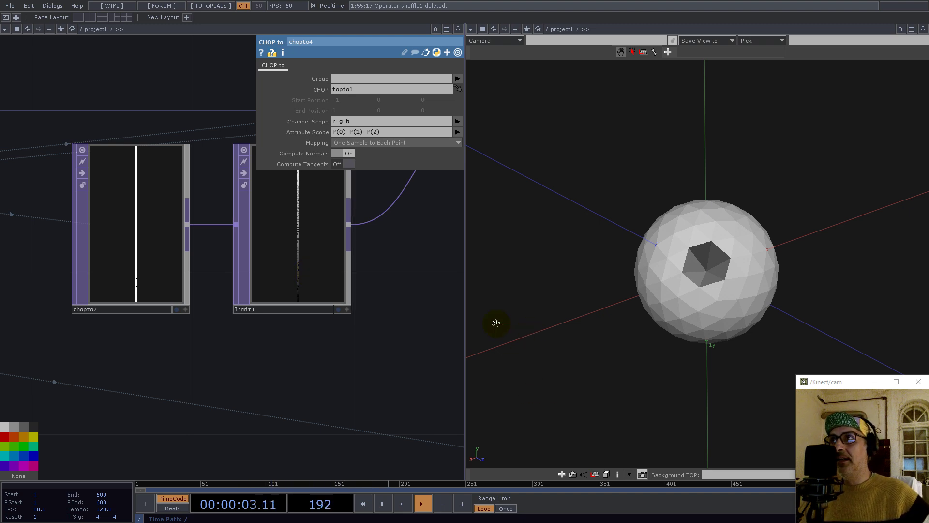
pyautogui.rightClick(189, 226)
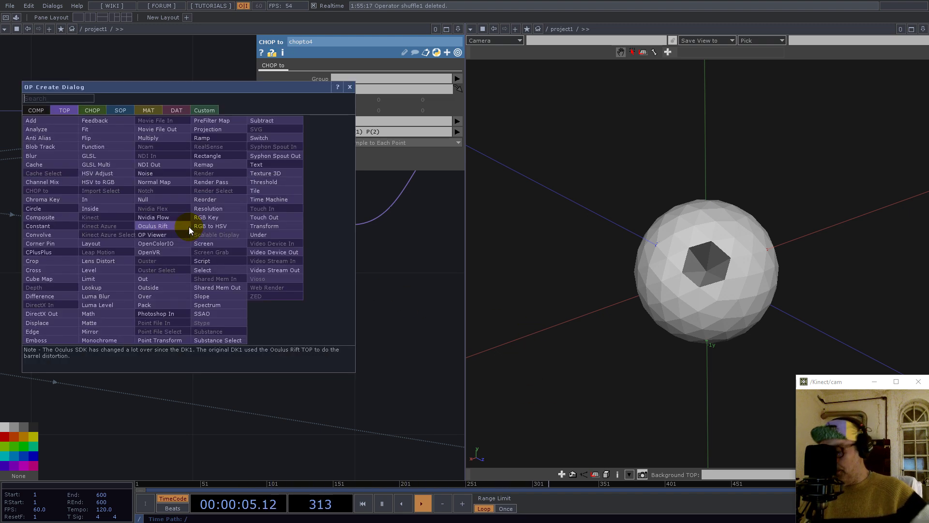
pyautogui.write('math')
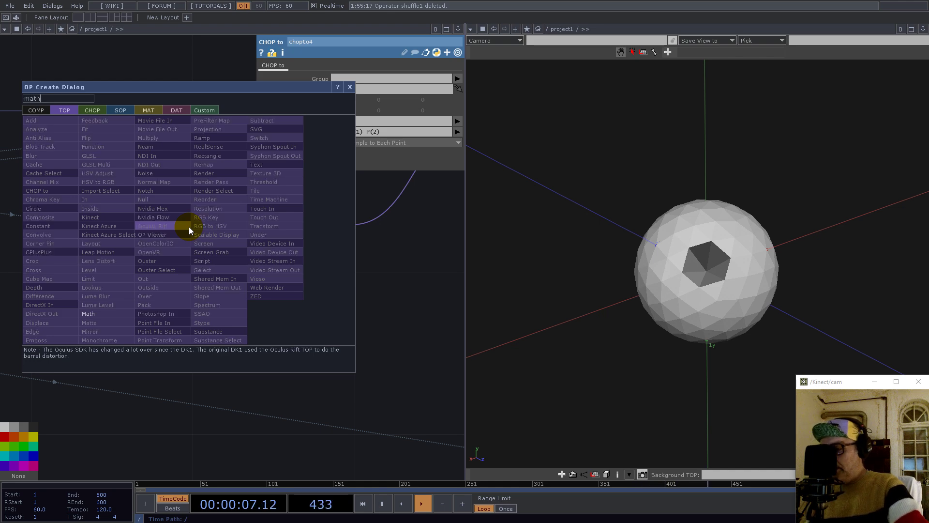
pyautogui.click(103, 314)
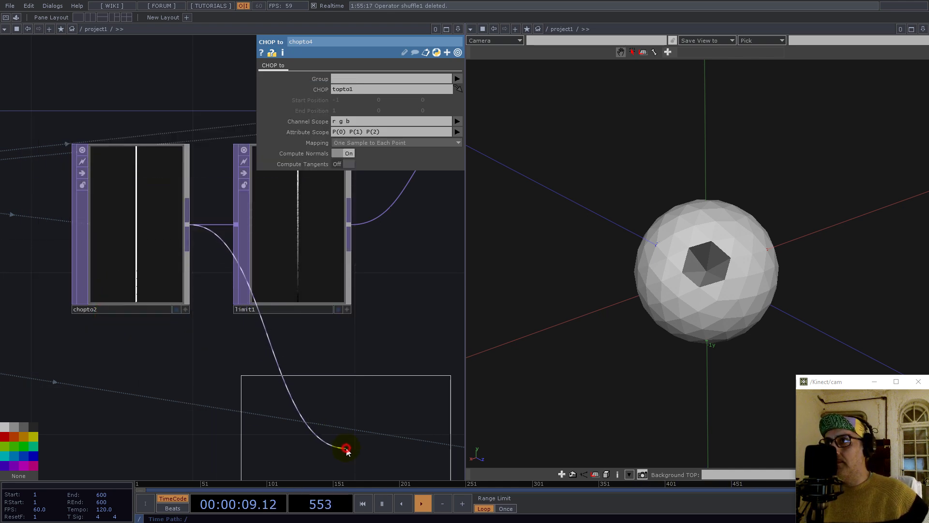
pyautogui.click(338, 409)
# Set the Math TOP's Multiply to the expression 1/op('info1')['num_points'], referencing the Info CHOP's point-count channel
pyautogui.scroll(-5, 337, 409)
pyautogui.click(300, 67)
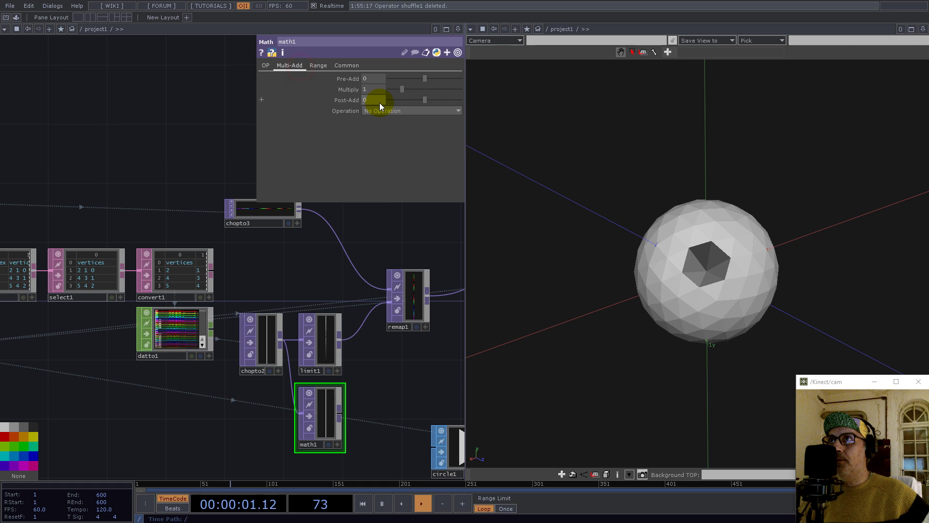
pyautogui.moveTo(92, 352); pyautogui.dragTo(342, 340)
pyautogui.scroll(-2, 342, 327)
pyautogui.scroll(5, 264, 314)
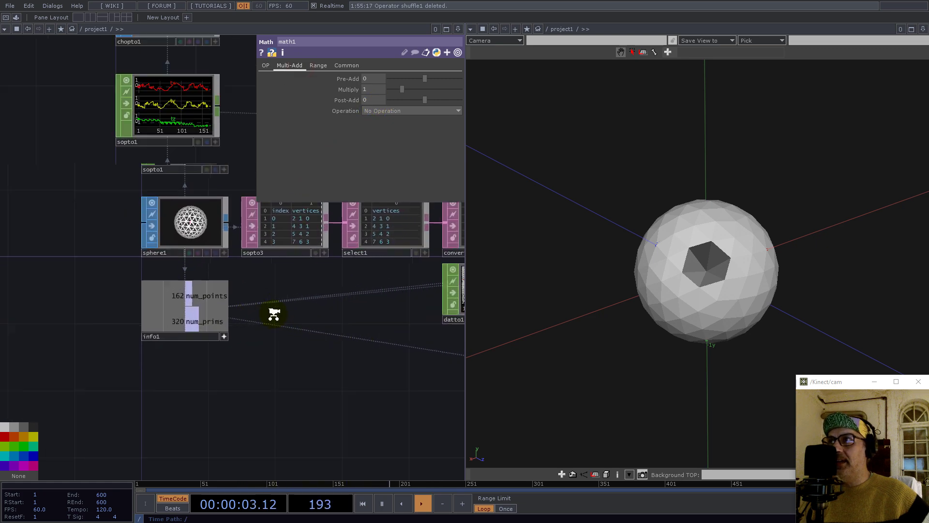
pyautogui.moveTo(132, 283); pyautogui.dragTo(371, 89)
pyautogui.click(332, 100)
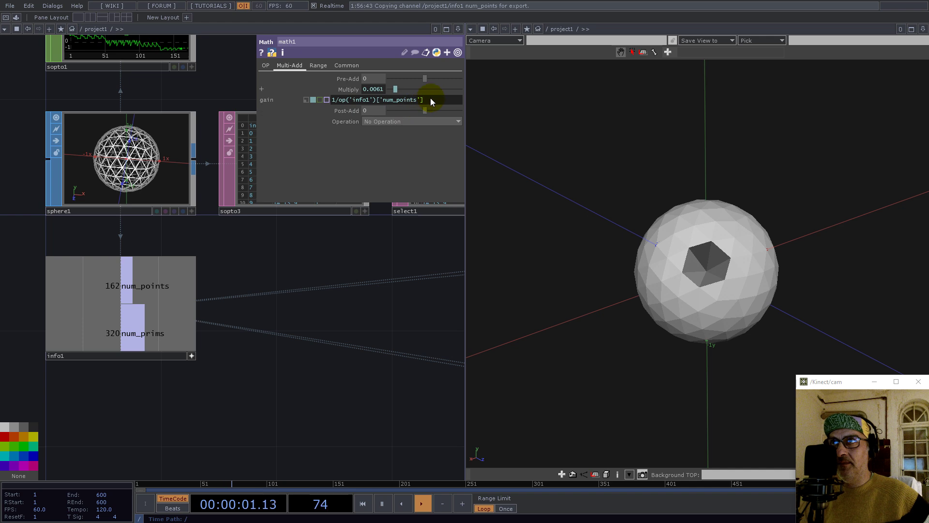
# Reuse the Multiply expression for the Math TOP's Post-Add, halved as 1/op('info1')['num_points']/2
pyautogui.moveTo(427, 99); pyautogui.dragTo(359, 100)
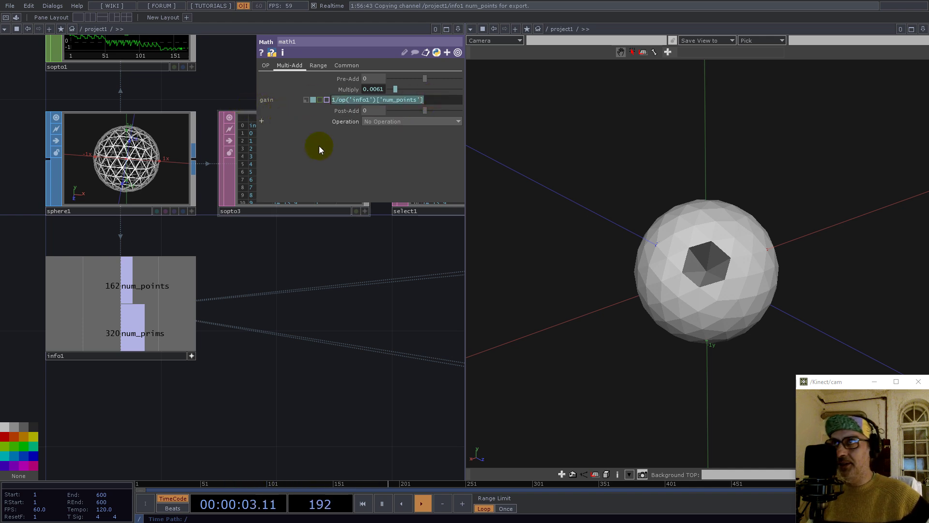
pyautogui.click(373, 114)
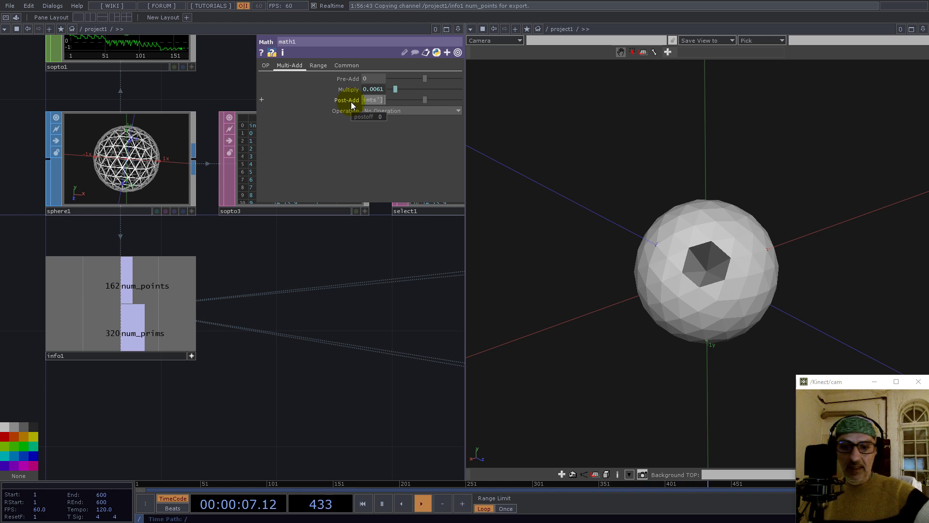
pyautogui.write('2')
pyautogui.press('Return')
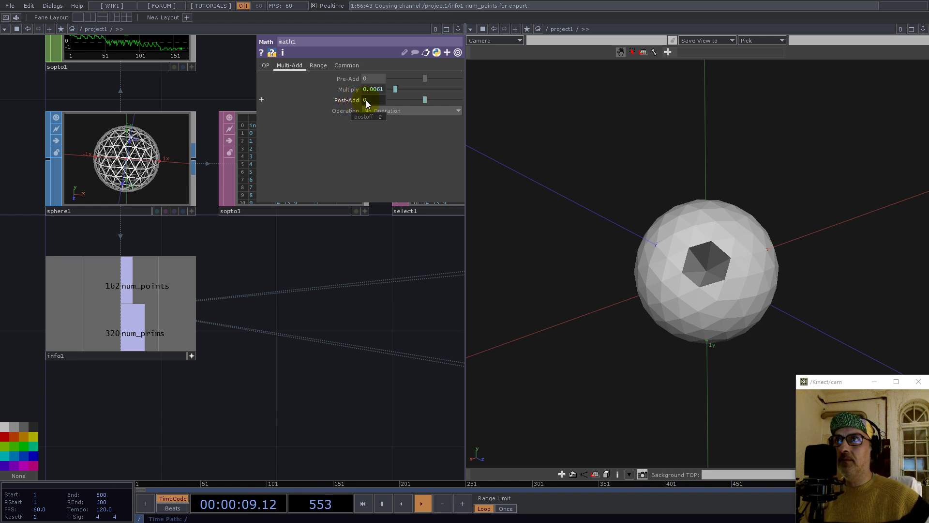
pyautogui.click(373, 101)
pyautogui.click(427, 112)
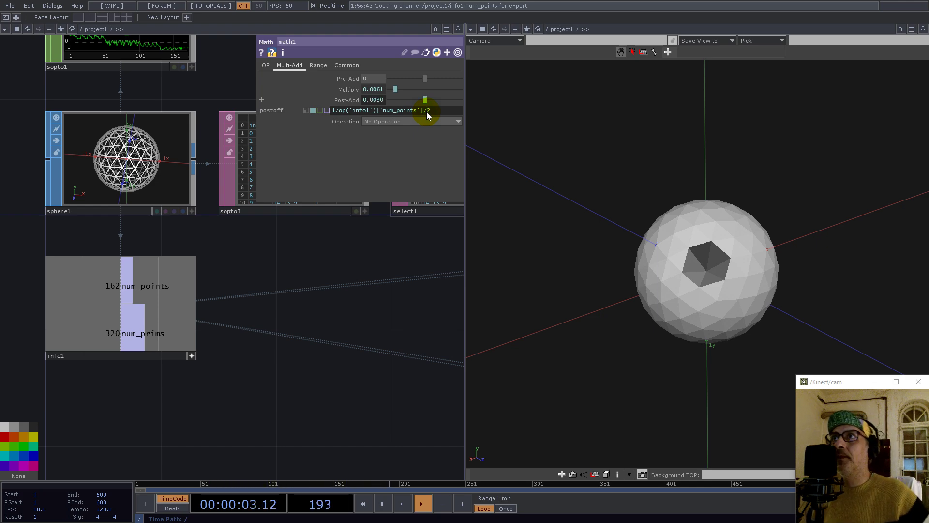
# Set both the Input Smoothness and Viewer Smoothness of math1 to Nearest Pixel
pyautogui.scroll(-8, 222, 286)
pyautogui.moveTo(347, 378); pyautogui.dragTo(207, 391)
pyautogui.scroll(5, 216, 336)
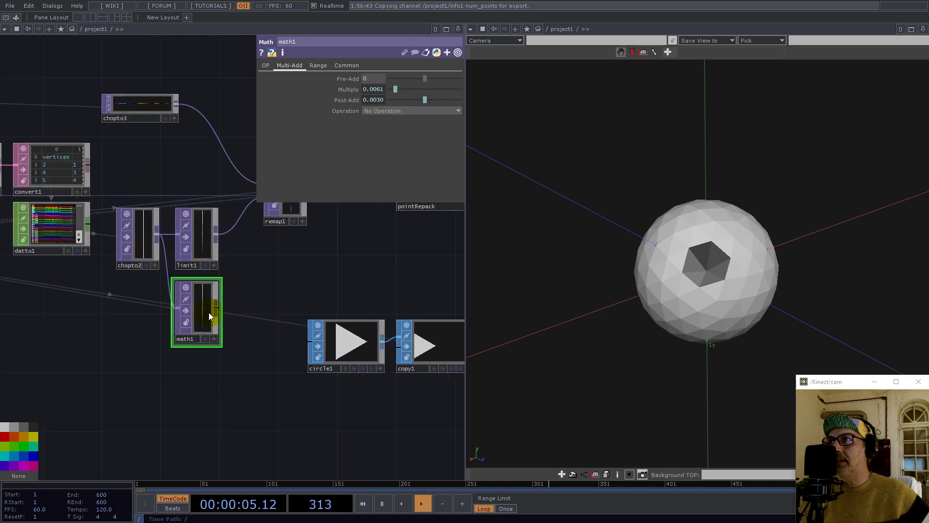
pyautogui.click(347, 65)
pyautogui.click(387, 135)
pyautogui.click(386, 141)
pyautogui.click(391, 155)
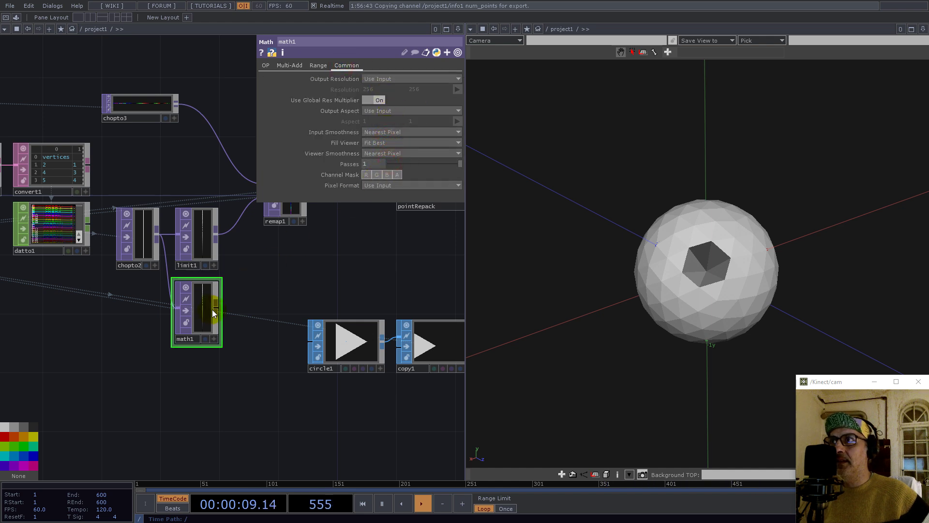
# Wire math1 into remap1 in place of limit1, delete limit1, and move math1 into its spot
pyautogui.moveTo(216, 305); pyautogui.dragTo(234, 227)
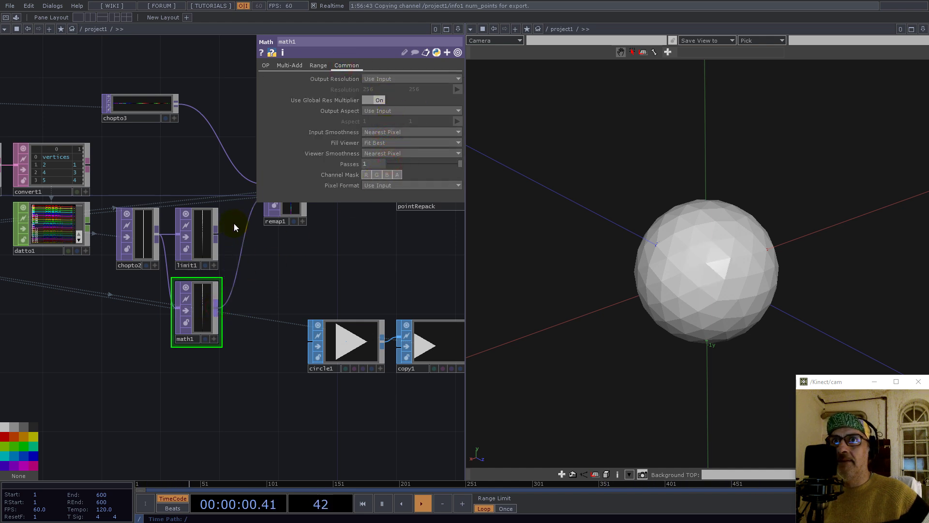
pyautogui.click(194, 234)
pyautogui.press('Delete')
pyautogui.moveTo(209, 303); pyautogui.dragTo(210, 232)
pyautogui.moveTo(353, 261); pyautogui.dragTo(153, 251)
pyautogui.scroll(-4, 153, 252)
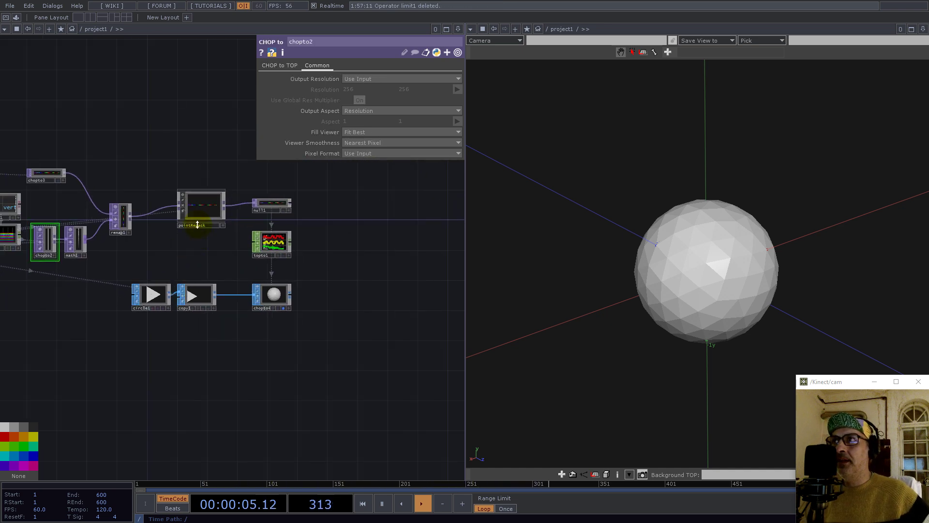
# Zoom in on and orbit the rebuilt sphere in the Geometry Viewer to examine its surface for gaps
pyautogui.moveTo(148, 154); pyautogui.dragTo(380, 361, button='right')
pyautogui.moveTo(203, 212); pyautogui.dragTo(405, 226)
pyautogui.moveTo(307, 255); pyautogui.dragTo(313, 315)
pyautogui.moveTo(652, 290); pyautogui.dragTo(722, 275, button='middle')
pyautogui.moveTo(778, 269); pyautogui.dragTo(722, 250)
pyautogui.moveTo(184, 213); pyautogui.dragTo(385, 246)
pyautogui.moveTo(281, 274); pyautogui.dragTo(237, 338, button='middle')
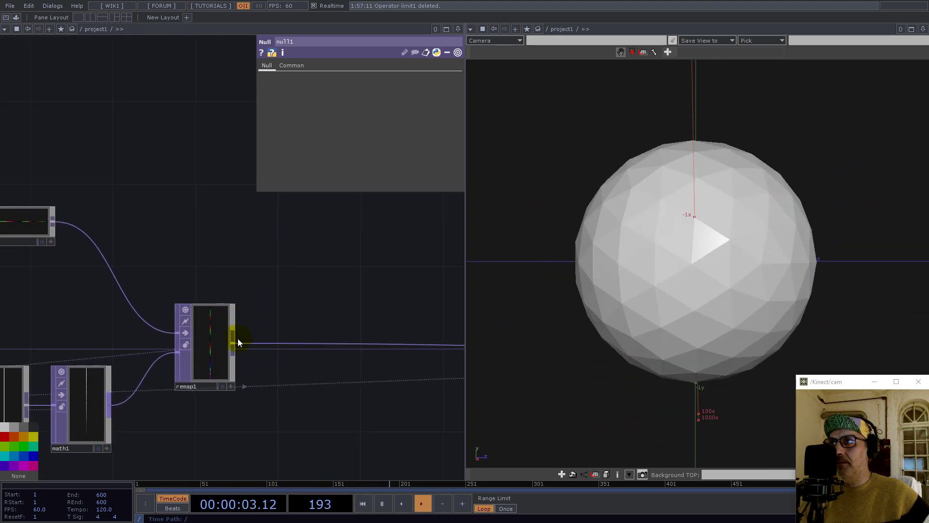
# Add a Noise TOP after remap1 and connect remap1 to both of its inputs
pyautogui.rightClick(236, 341)
pyautogui.write('noise')
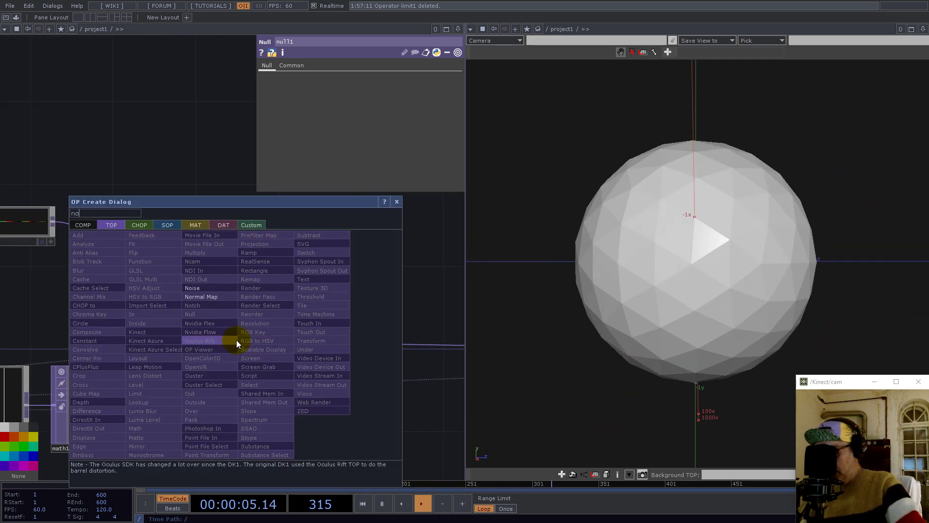
pyautogui.click(207, 287)
pyautogui.click(350, 264)
pyautogui.moveTo(234, 341); pyautogui.dragTo(324, 274)
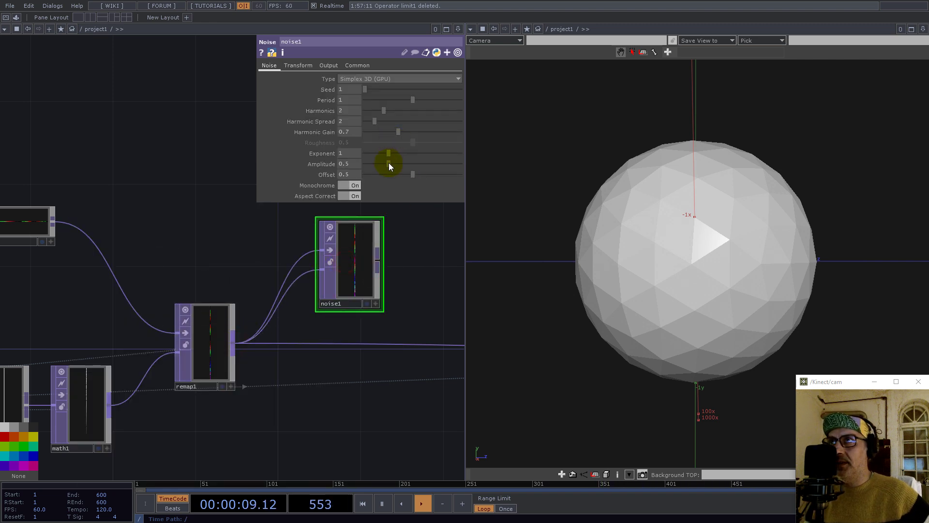
# Set the Noise TOP's Offset to 0, turn off Monochrome, and check its info and common settings
pyautogui.moveTo(415, 179); pyautogui.dragTo(250, 181)
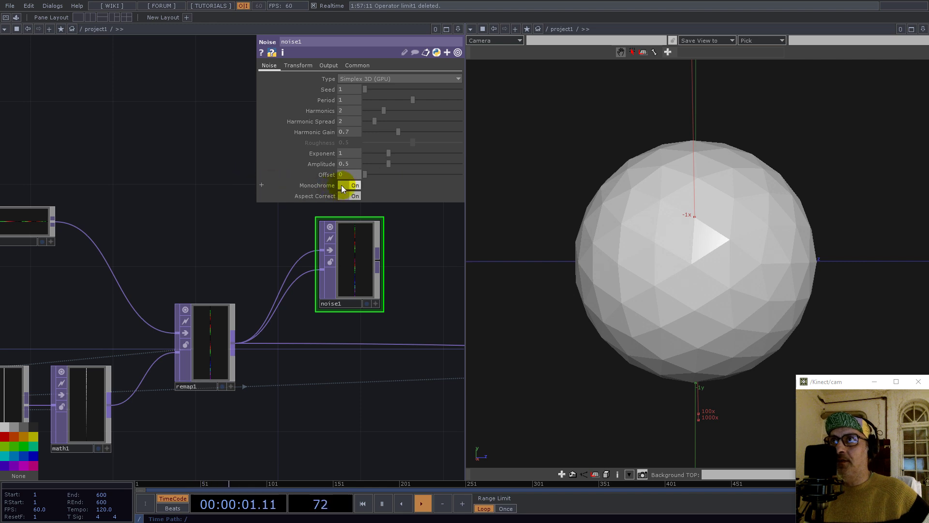
pyautogui.click(355, 187)
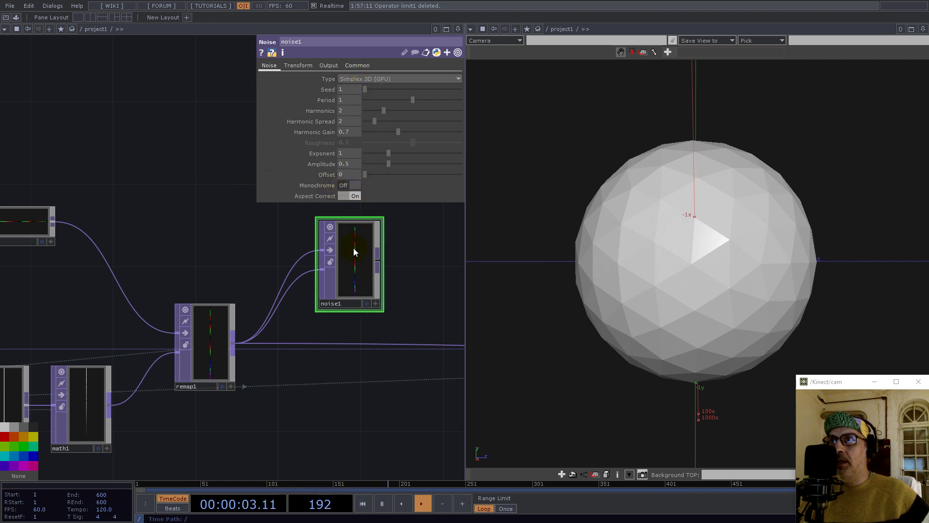
pyautogui.middleClick(355, 249)
pyautogui.click(357, 66)
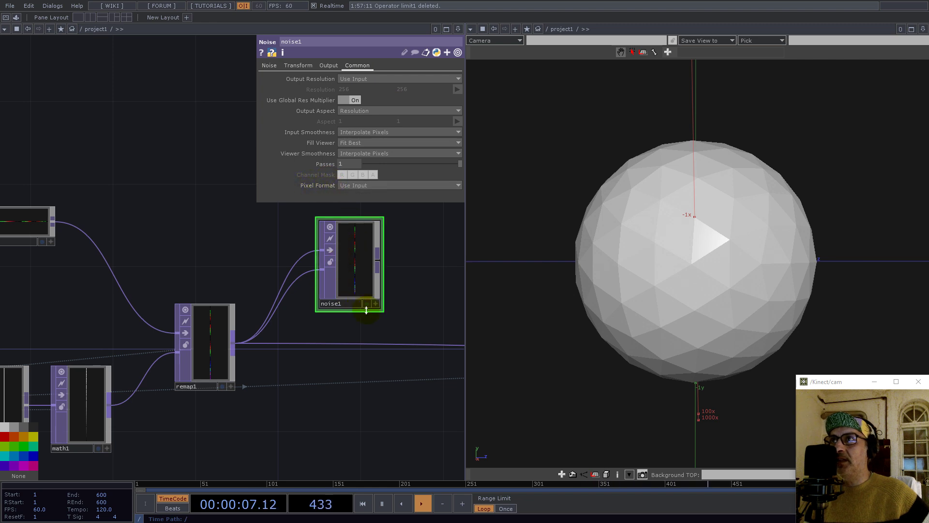
pyautogui.moveTo(416, 307); pyautogui.dragTo(341, 309)
pyautogui.click(269, 66)
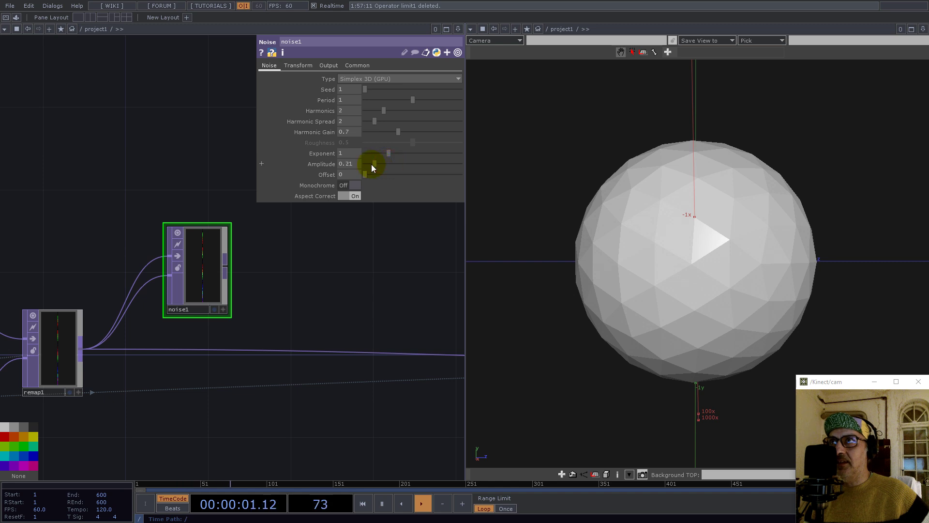
# Insert noise1 into the chain directly after remap1 and set its Amplitude to 0.23
pyautogui.moveTo(227, 264); pyautogui.dragTo(187, 335)
pyautogui.moveTo(200, 264); pyautogui.dragTo(377, 165)
pyautogui.click(316, 332)
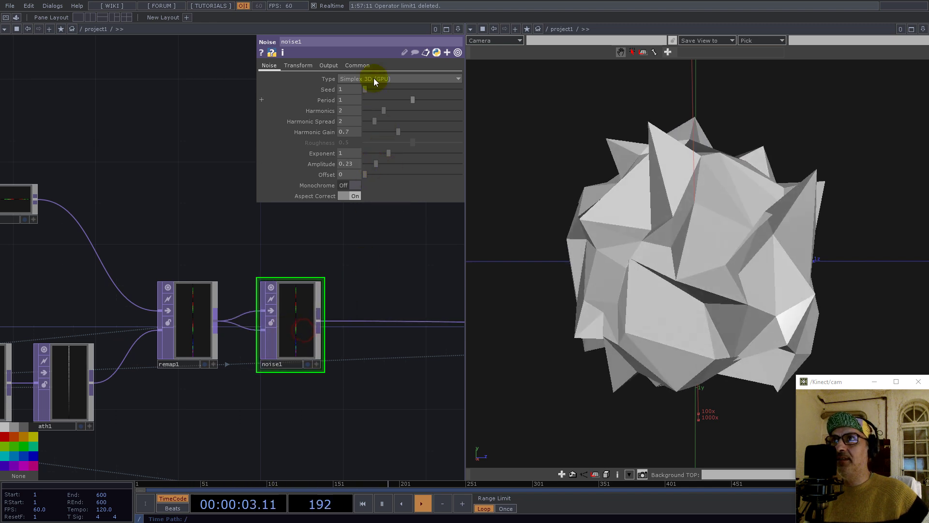
# Animate the noise by setting its Translate Z to the expression absTime.seconds/20
pyautogui.click(362, 67)
pyautogui.click(297, 66)
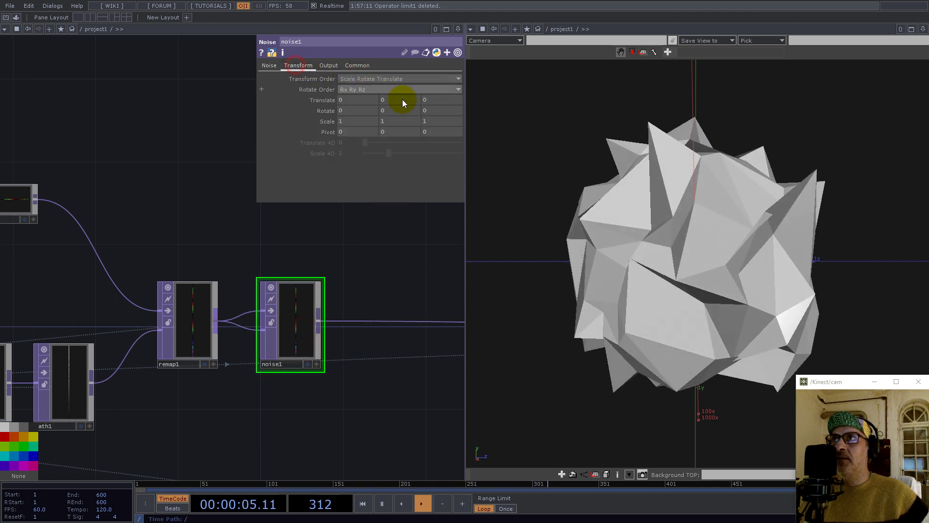
pyautogui.write('absTime.seconds')
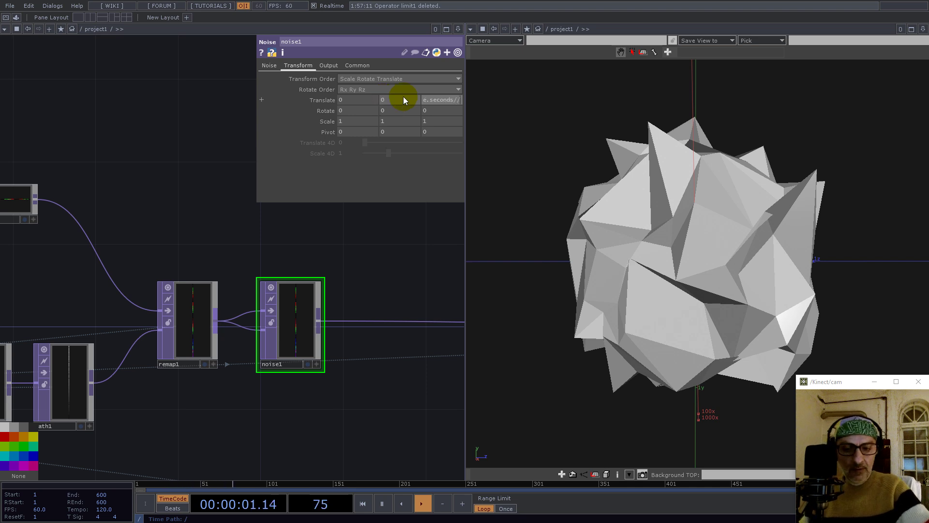
pyautogui.press('Return')
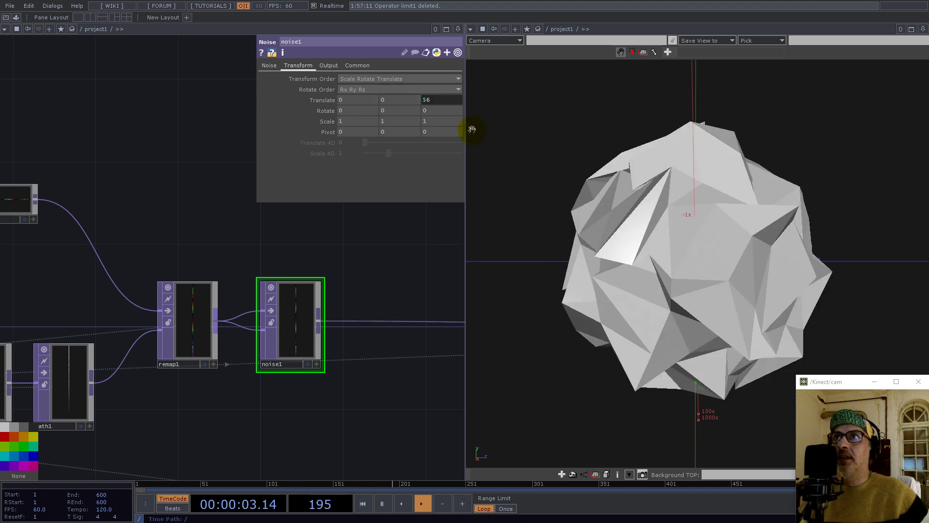
pyautogui.click(435, 99)
pyautogui.write('//20')
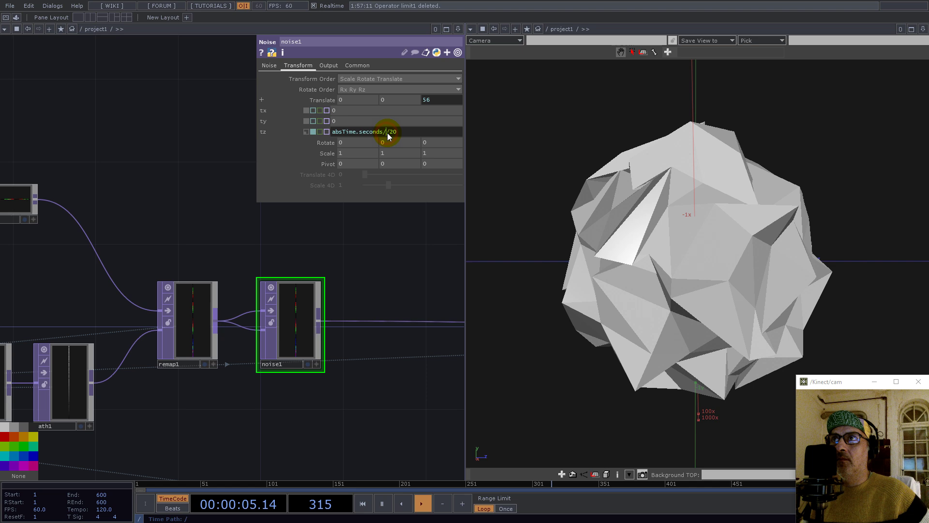
pyautogui.press('Return')
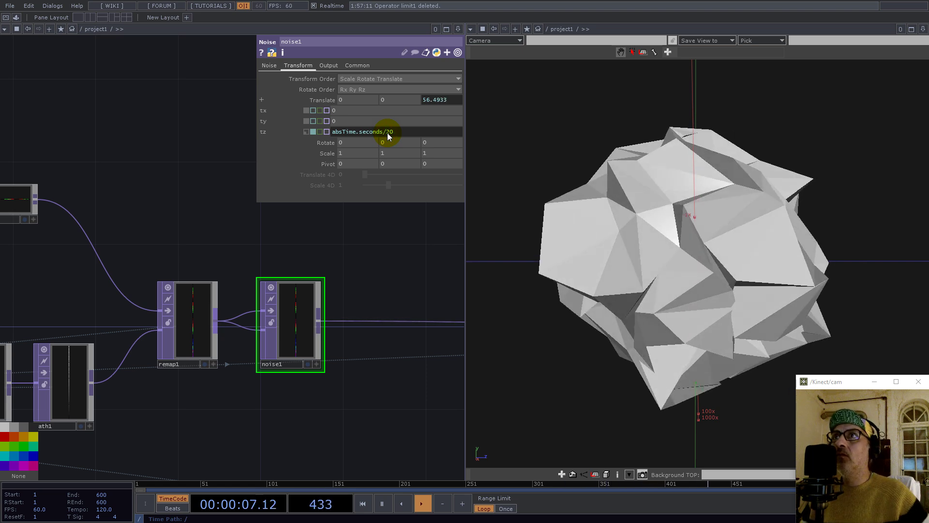
# Smooth the noise deformation by setting Period to 2 and Harmonics to 1, and move noise1 closer to remap1
pyautogui.moveTo(304, 325); pyautogui.dragTo(283, 327)
pyautogui.moveTo(328, 121); pyautogui.dragTo(153, 119, button='middle')
pyautogui.click(273, 70)
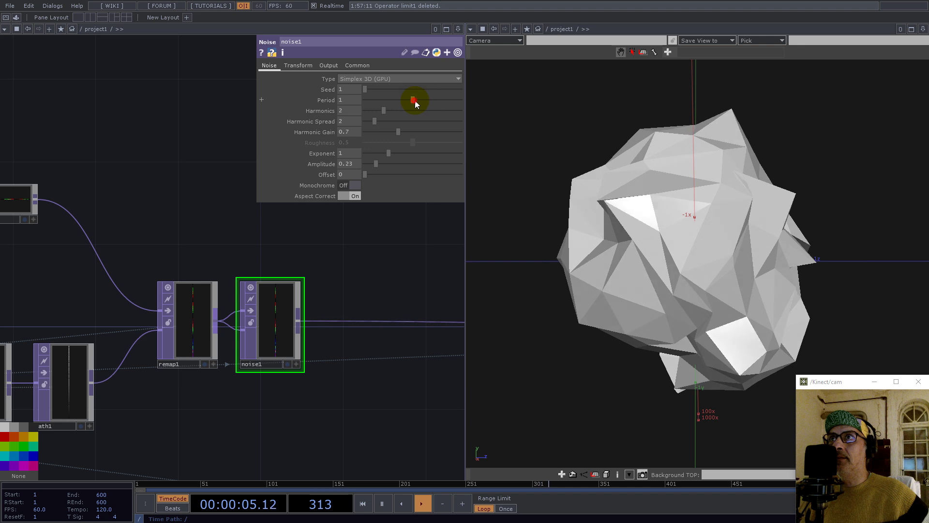
pyautogui.moveTo(382, 108); pyautogui.dragTo(318, 149)
pyautogui.click(214, 209)
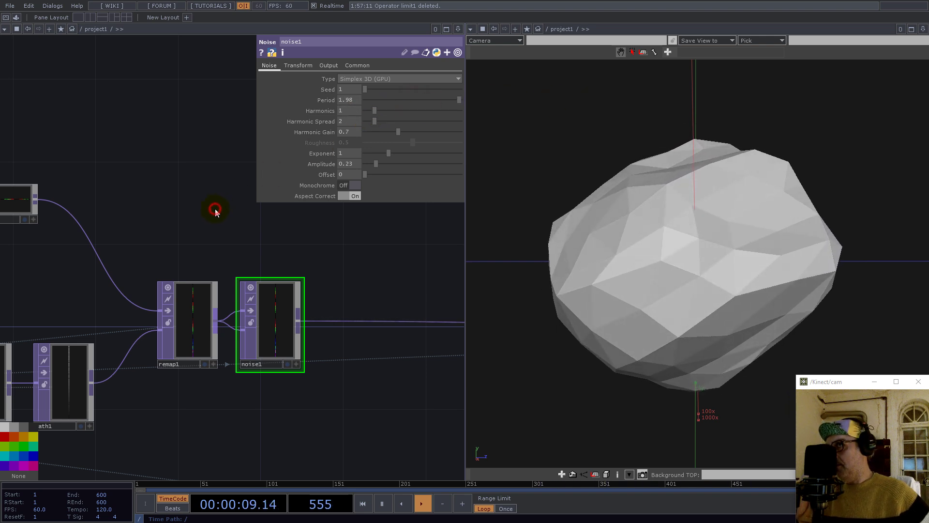
pyautogui.moveTo(460, 100); pyautogui.dragTo(471, 100)
pyautogui.click(155, 228)
# Increase the source Sphere SOP's Frequency to 8 and finally to 12 for a denser mesh
pyautogui.scroll(-5, 323, 244)
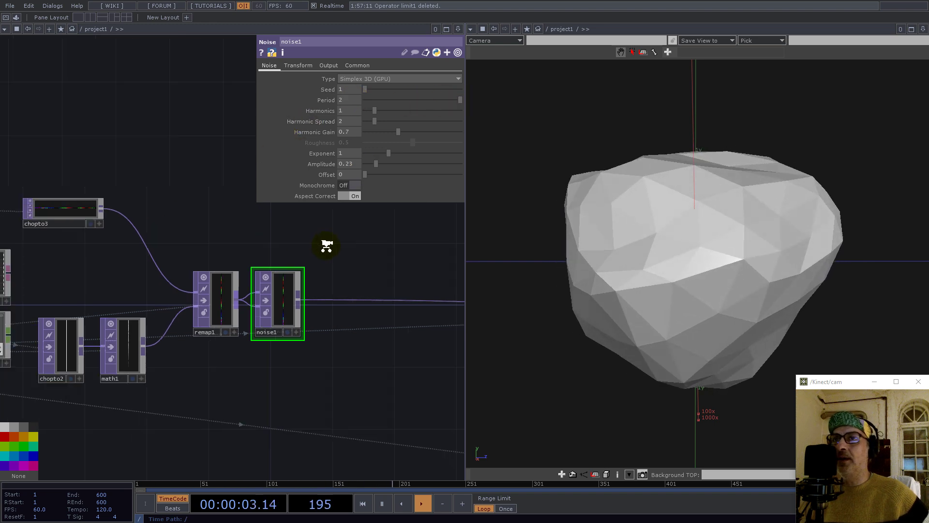
pyautogui.moveTo(209, 379); pyautogui.dragTo(362, 373)
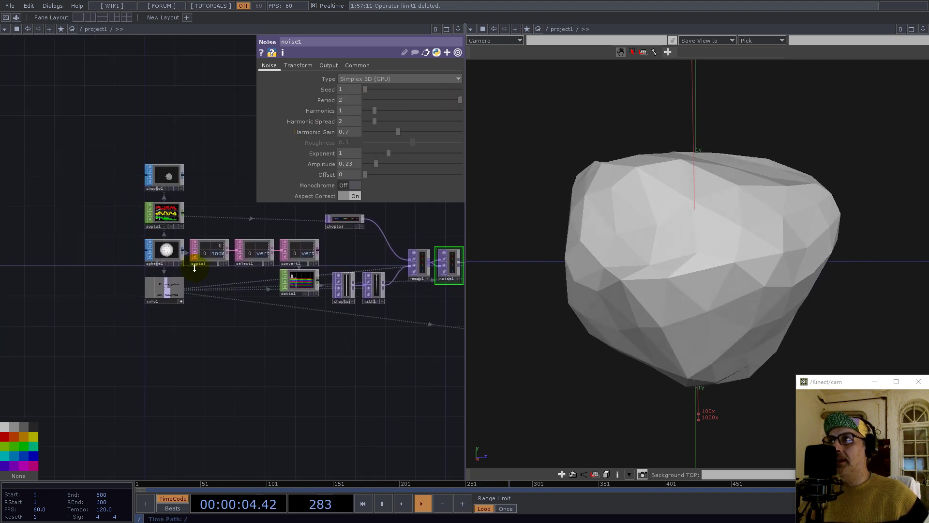
pyautogui.click(170, 250)
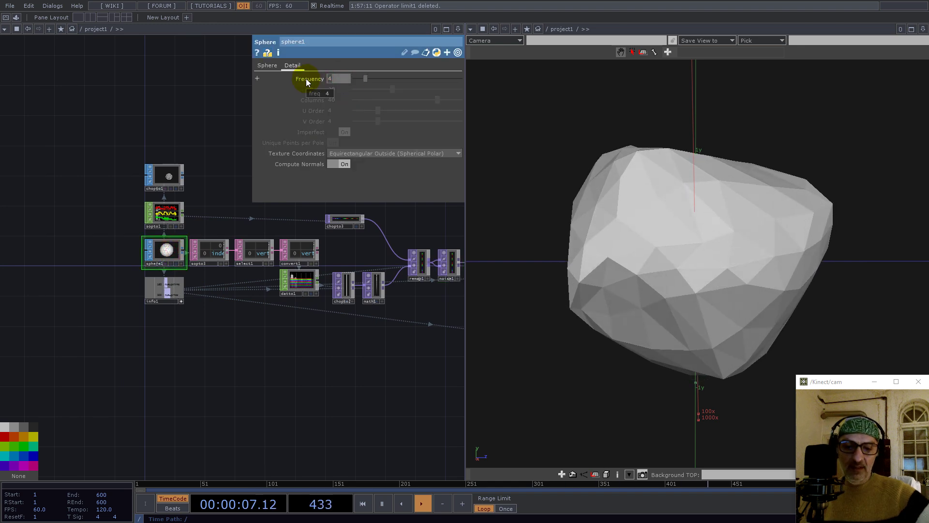
pyautogui.write('8')
pyautogui.press('Return')
pyautogui.click(340, 78)
pyautogui.write('12')
pyautogui.press('Return')
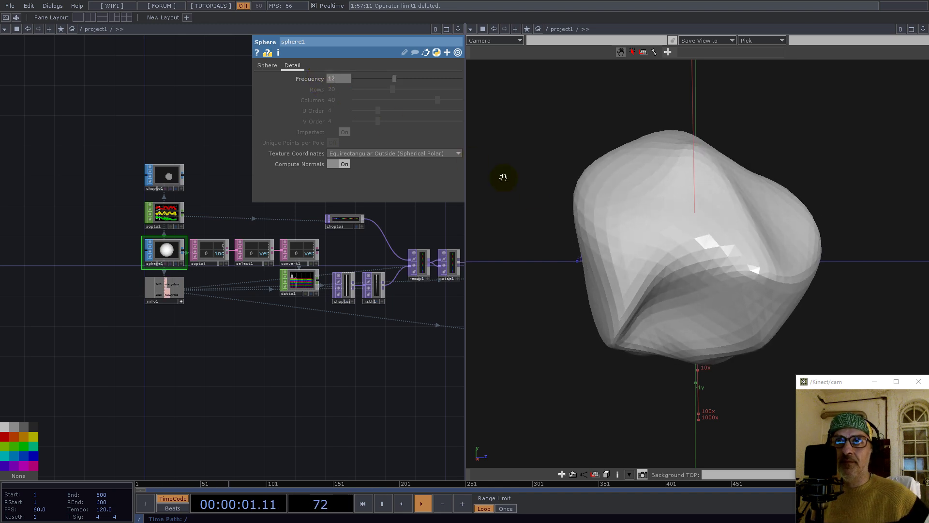
# Add the pixelate component from the palette's ImageFilters group to the network, above the noise1 chain
pyautogui.moveTo(736, 239); pyautogui.dragTo(751, 274)
pyautogui.moveTo(415, 353); pyautogui.dragTo(130, 371)
pyautogui.moveTo(315, 366); pyautogui.dragTo(160, 356)
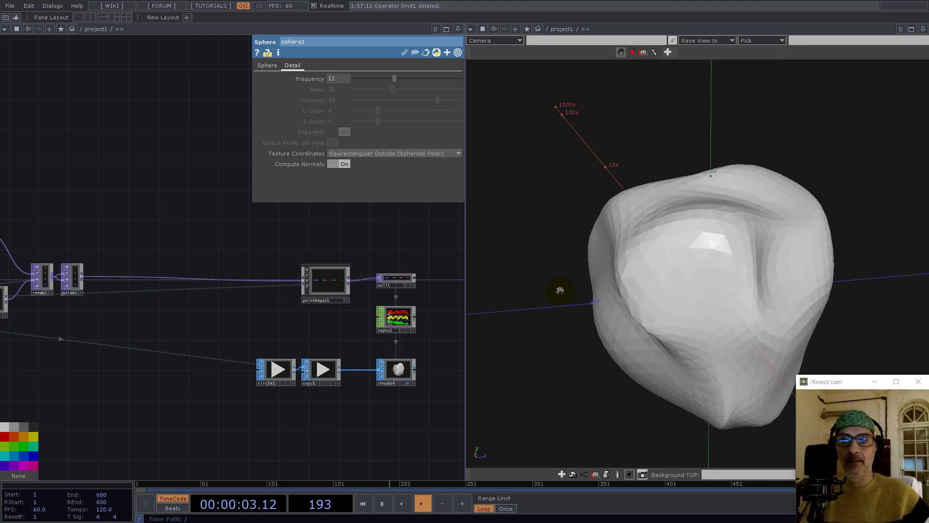
pyautogui.moveTo(75, 203); pyautogui.dragTo(349, 280)
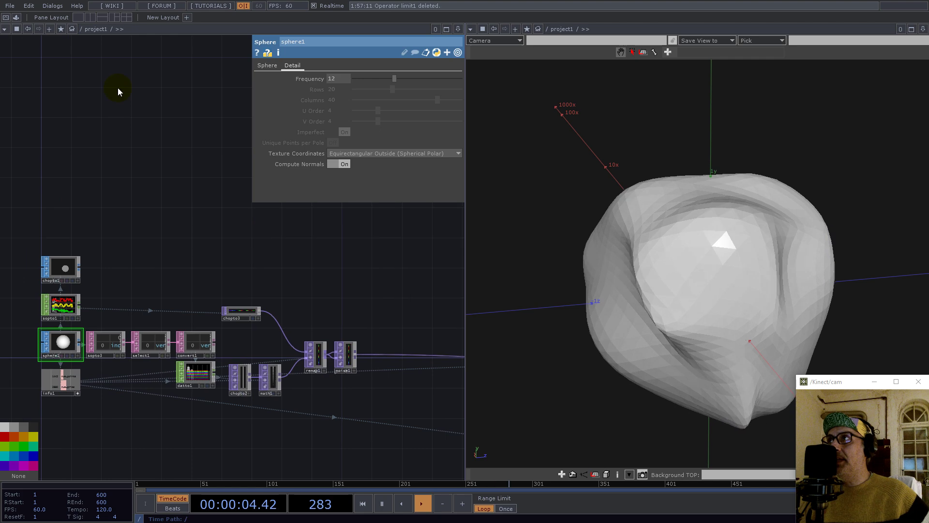
pyautogui.click(15, 18)
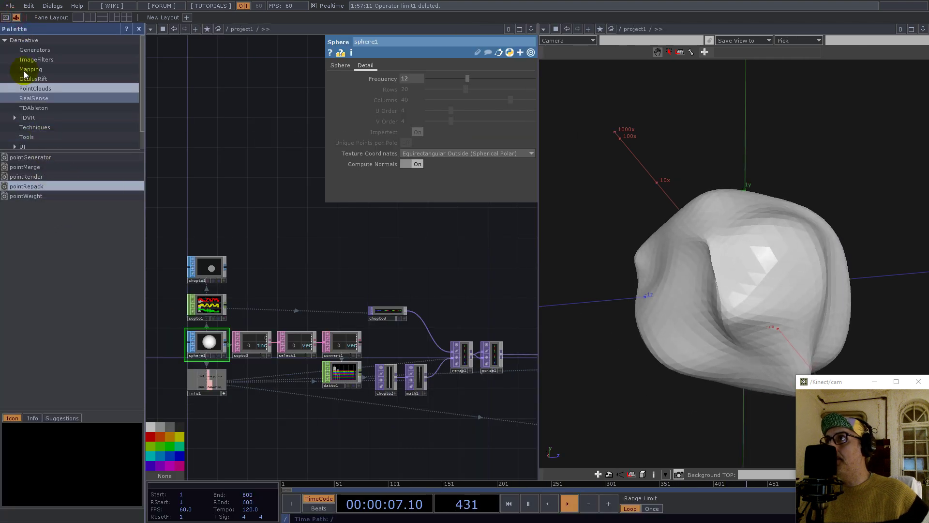
pyautogui.click(30, 59)
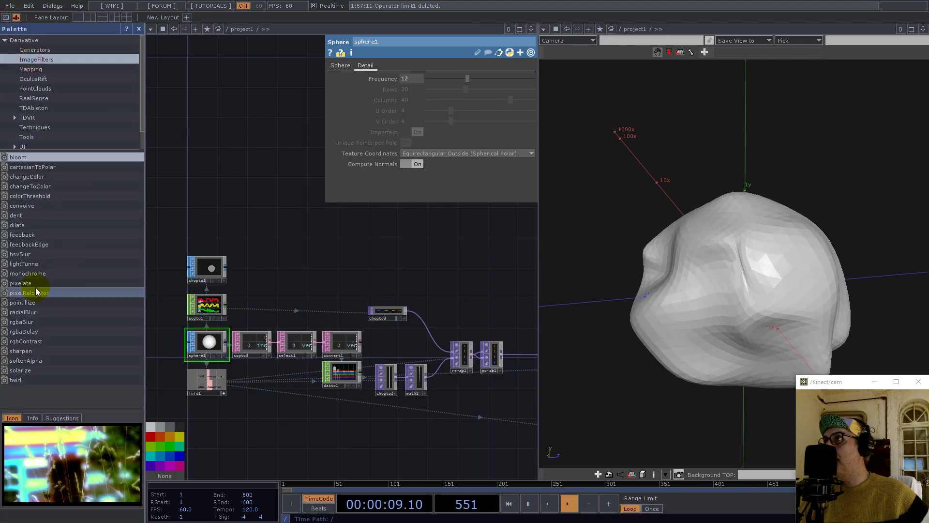
pyautogui.moveTo(28, 282); pyautogui.dragTo(408, 297)
pyautogui.moveTo(476, 289); pyautogui.dragTo(489, 286)
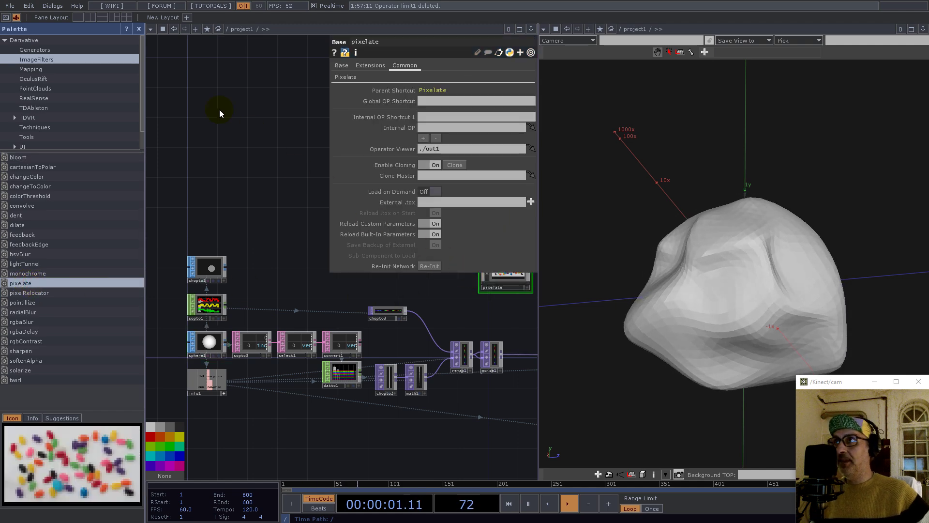
pyautogui.click(138, 29)
# Reposition pixelate near noise1 and feed noise1's output into it
pyautogui.moveTo(373, 330); pyautogui.dragTo(198, 343)
pyautogui.moveTo(185, 282); pyautogui.dragTo(266, 305)
pyautogui.moveTo(180, 367); pyautogui.dragTo(241, 307)
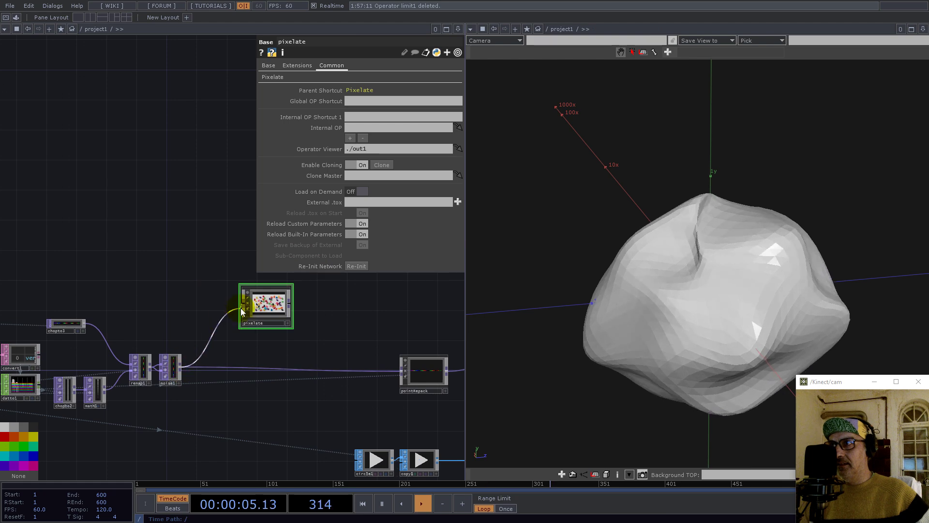
# Set sphere1's Frequency to 3 for a coarser mesh
pyautogui.scroll(4, 273, 331)
pyautogui.scroll(-3, 201, 383)
pyautogui.scroll(10, 202, 385)
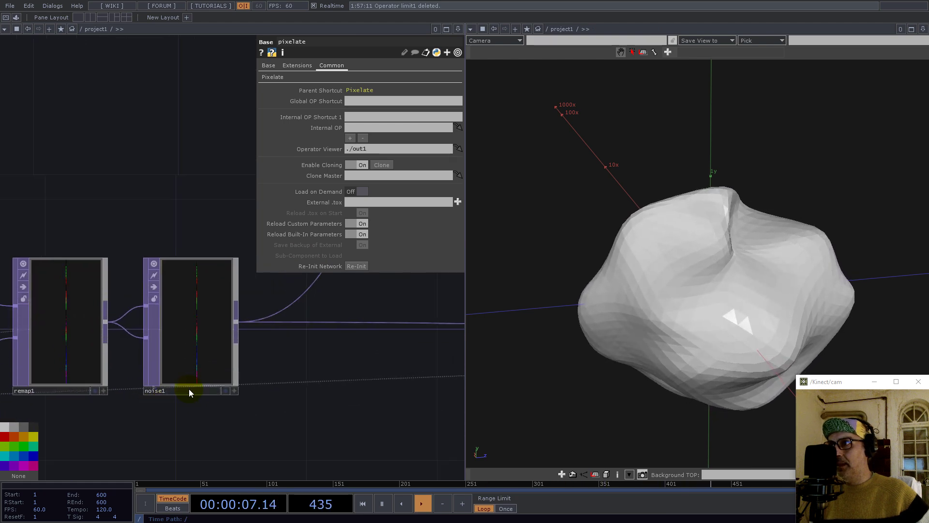
pyautogui.scroll(2, 209, 436)
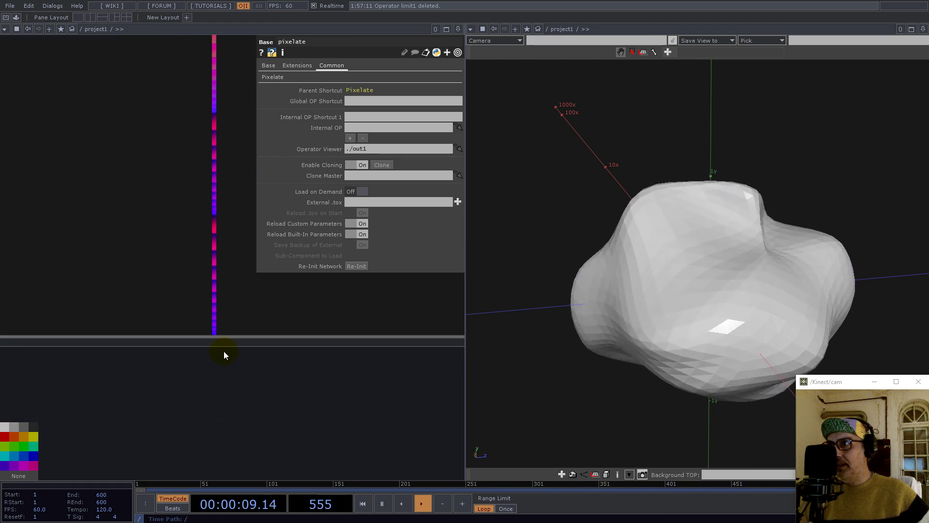
pyautogui.scroll(-12, 332, 372)
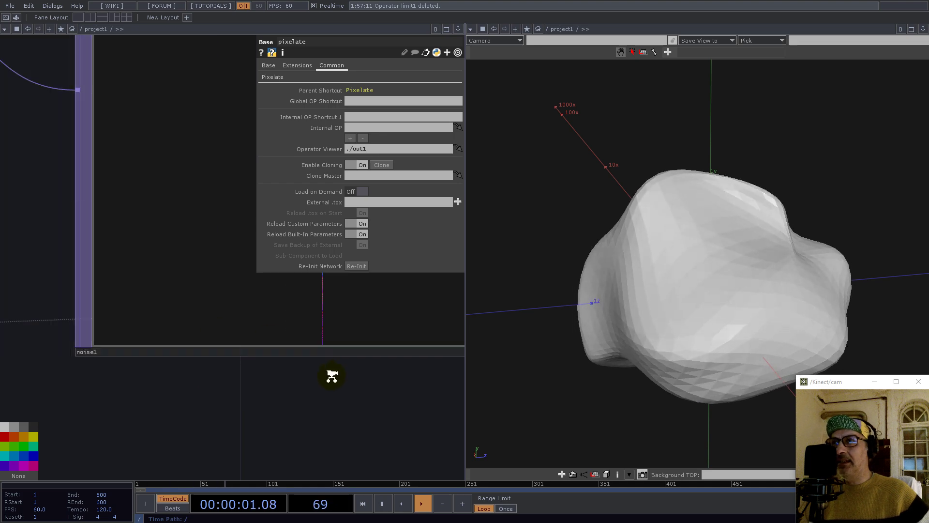
pyautogui.moveTo(74, 260); pyautogui.dragTo(393, 290)
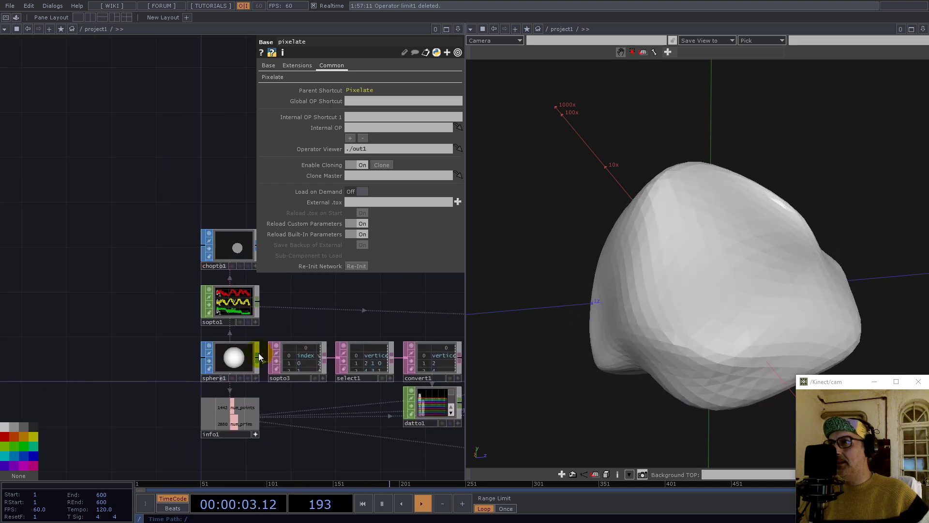
pyautogui.click(255, 350)
pyautogui.write('3')
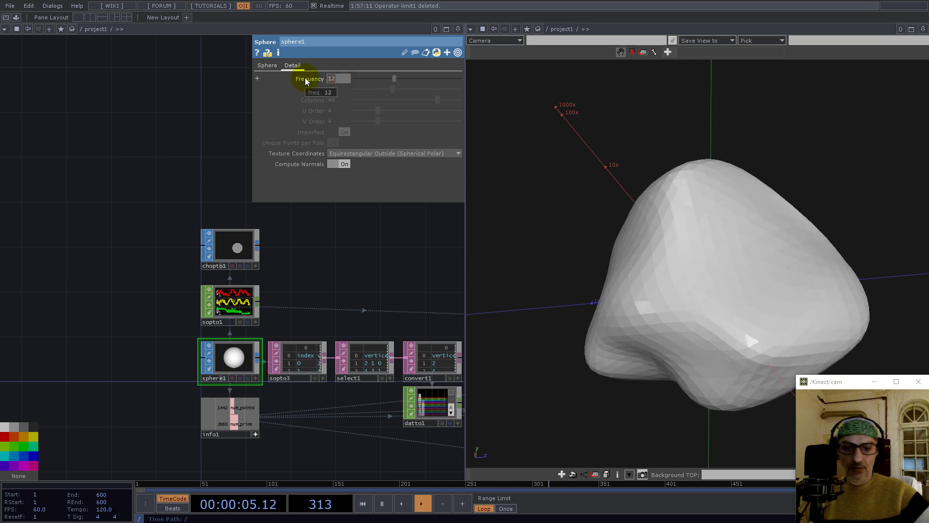
pyautogui.press('Return')
# Set noise1's Input Smoothness and Viewer Smoothness to Nearest Pixel
pyautogui.scroll(-5, 199, 303)
pyautogui.scroll(10, 204, 311)
pyautogui.scroll(10, 216, 417)
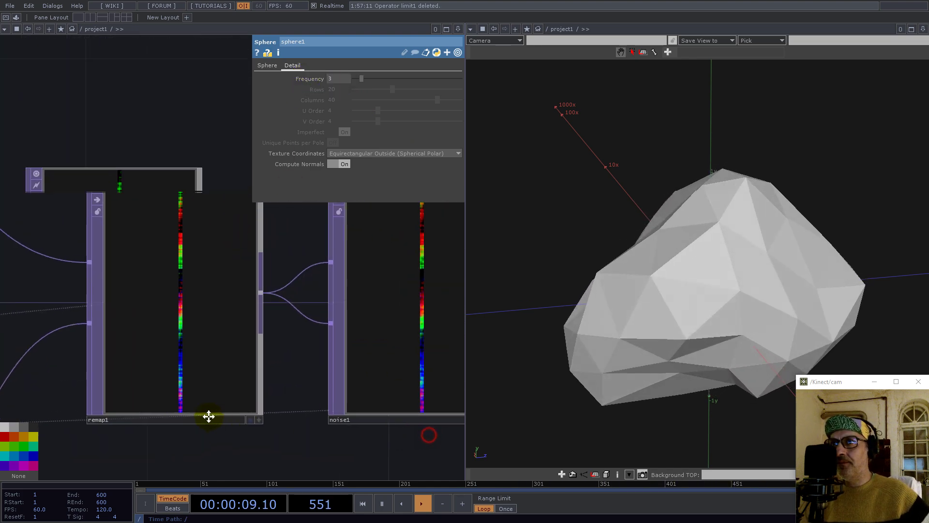
pyautogui.click(243, 236)
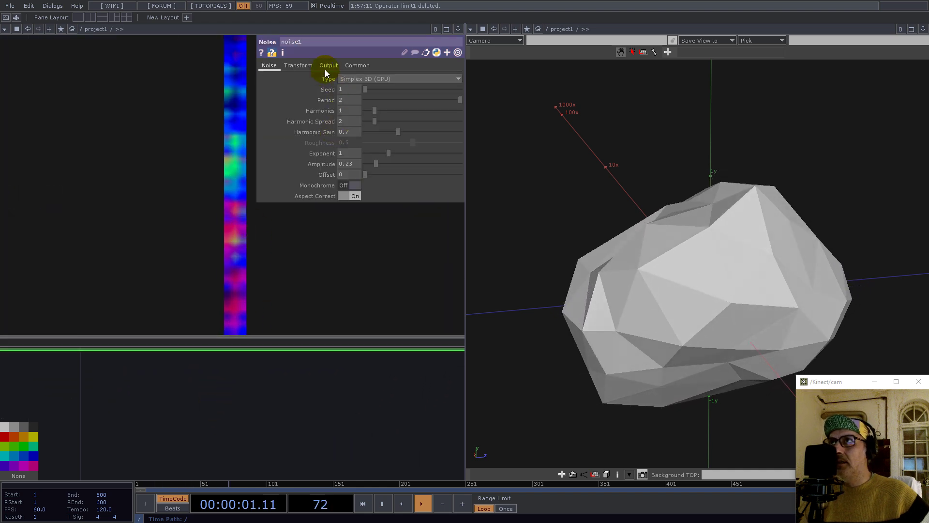
pyautogui.click(355, 66)
pyautogui.click(373, 131)
pyautogui.click(373, 141)
pyautogui.click(373, 154)
pyautogui.click(374, 162)
# Examine the individual pixel rows and columns in noise1's texture
pyautogui.scroll(-4, 244, 325)
pyautogui.scroll(7, 237, 348)
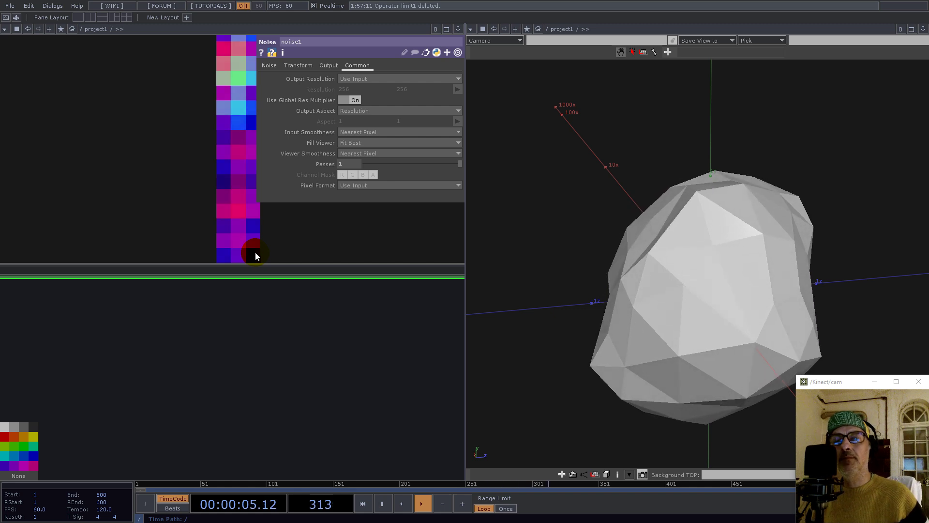
pyautogui.scroll(-6, 230, 264)
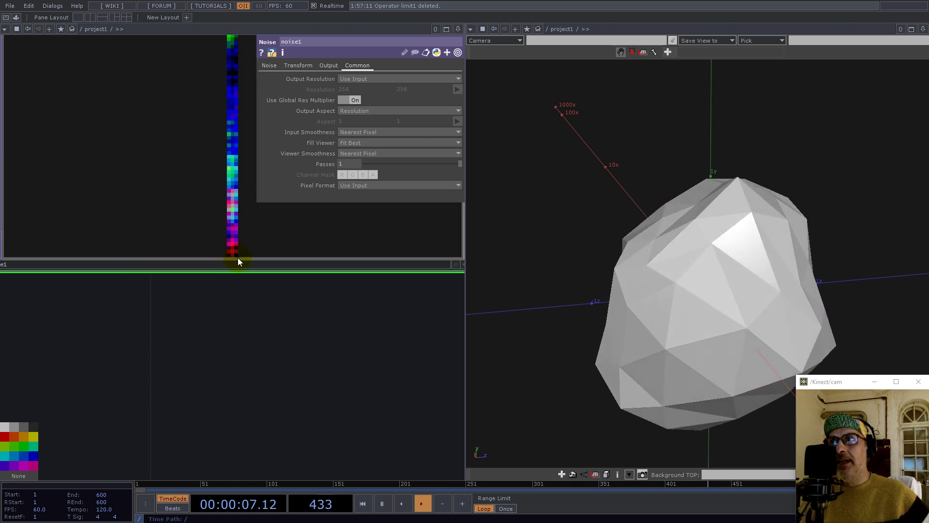
pyautogui.scroll(7, 235, 263)
pyautogui.scroll(1, 222, 274)
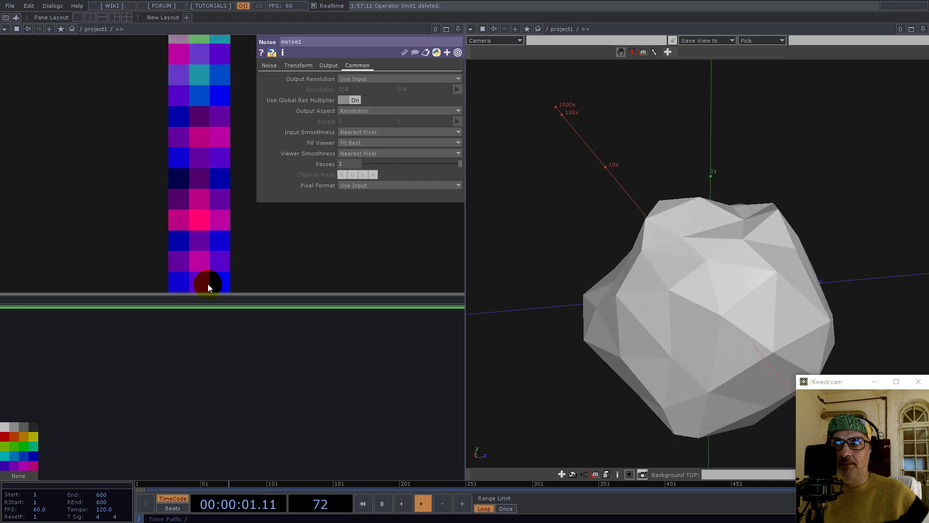
pyautogui.scroll(-5, 196, 284)
# Set pixelate's Horizontal Pixel Size to 3 and Vertical Pixel Size to 1
pyautogui.moveTo(192, 361); pyautogui.dragTo(152, 383)
pyautogui.moveTo(338, 256); pyautogui.dragTo(150, 381)
pyautogui.click(184, 254)
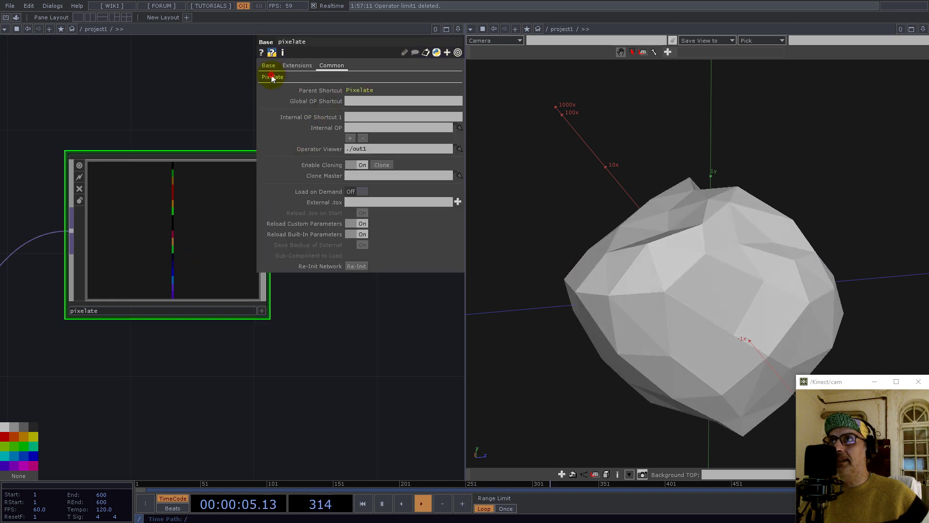
pyautogui.click(272, 78)
pyautogui.write('3')
pyautogui.press('Return')
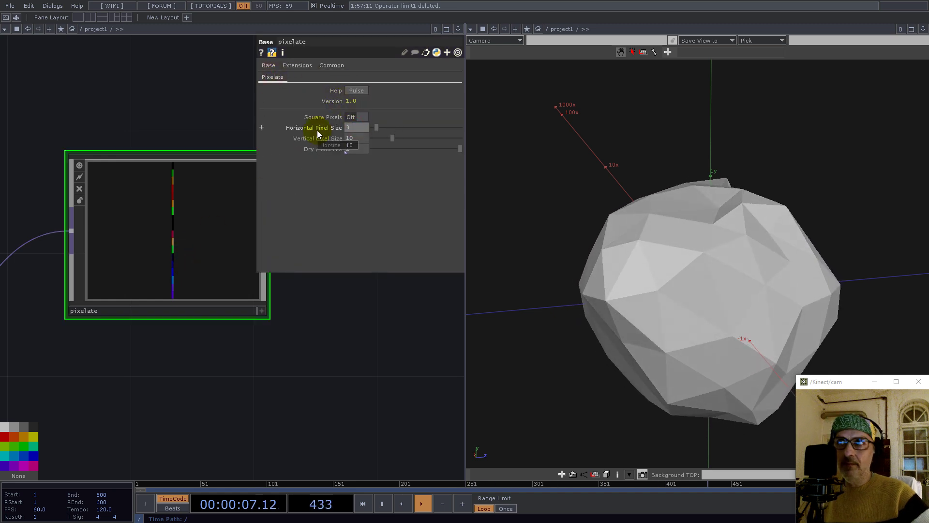
pyautogui.write('1')
pyautogui.press('Return')
# Add a Subtract TOP fed by noise1 as its first input and pixelate as its second
pyautogui.scroll(6, 152, 314)
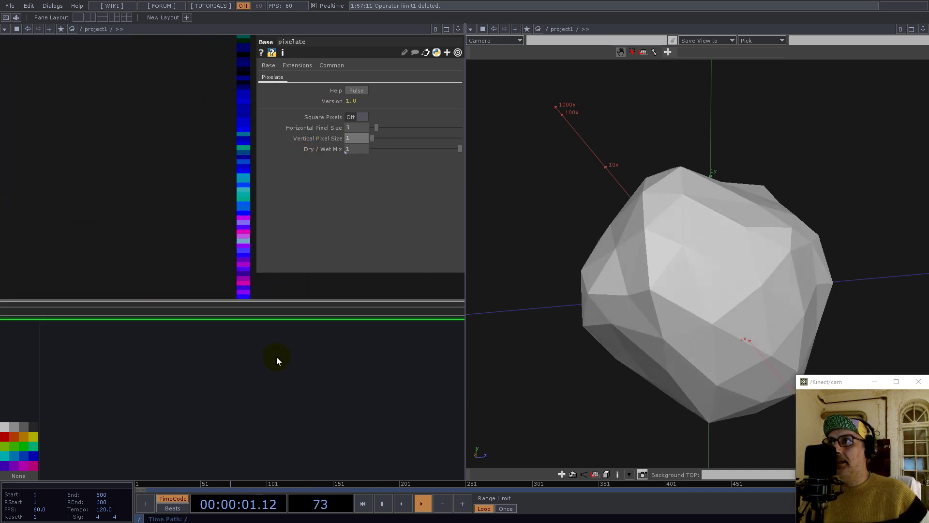
pyautogui.scroll(5, 277, 356)
pyautogui.moveTo(125, 189); pyautogui.dragTo(116, 174)
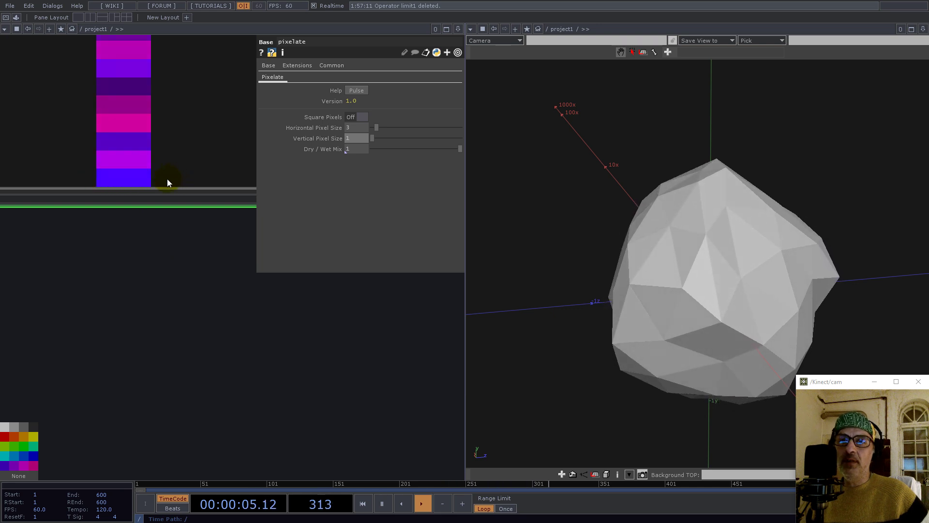
pyautogui.scroll(-6, 170, 182)
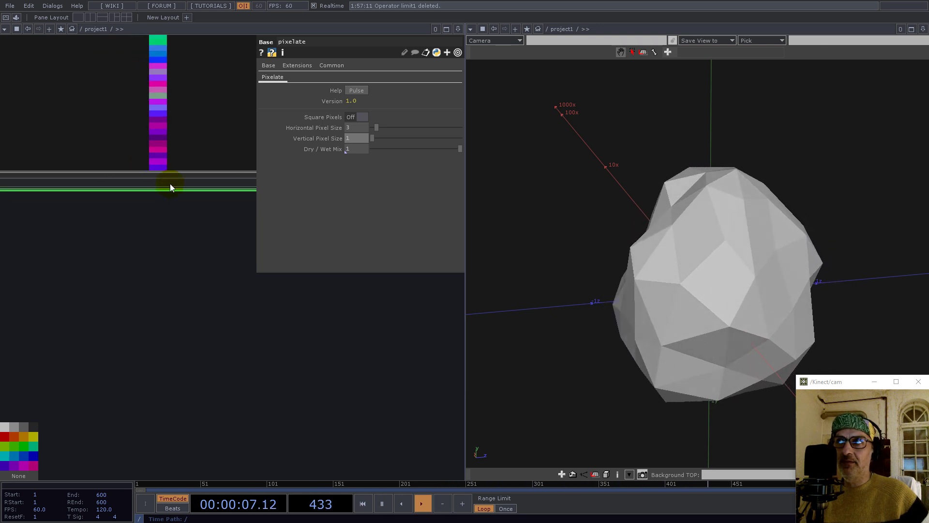
pyautogui.scroll(-3, 203, 276)
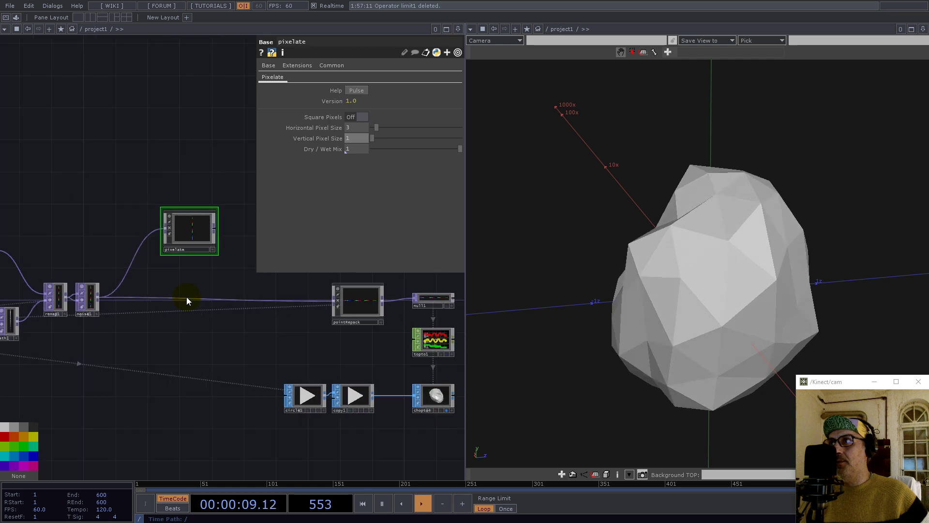
pyautogui.rightClick(98, 297)
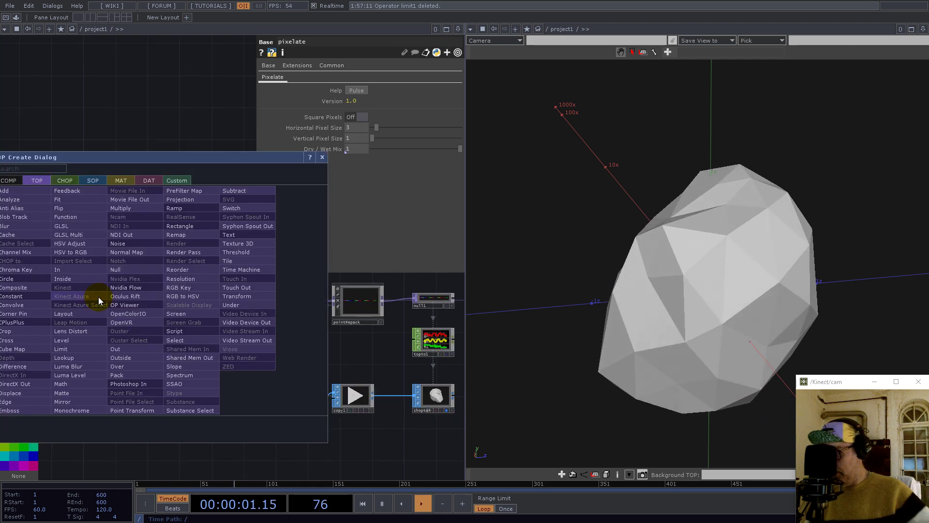
pyautogui.write('u')
pyautogui.click(256, 191)
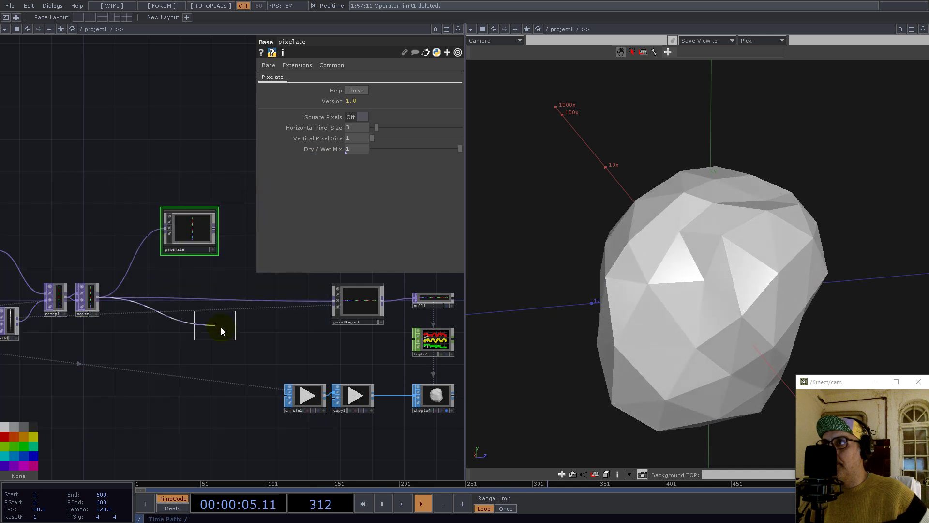
pyautogui.click(237, 334)
pyautogui.click(215, 229)
pyautogui.click(217, 339)
# Create an Add TOP from sub1's output and connect pixelate as its second input
pyautogui.scroll(5, 224, 335)
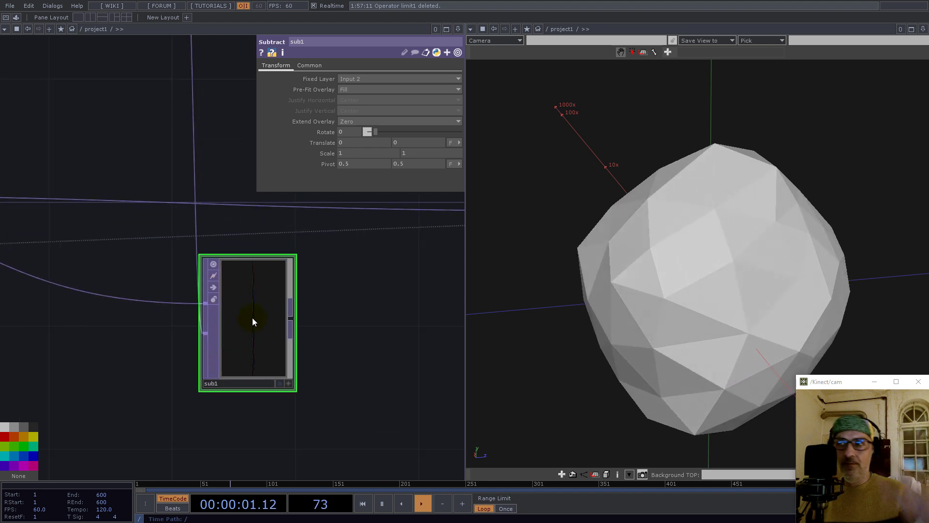
pyautogui.scroll(-3, 287, 320)
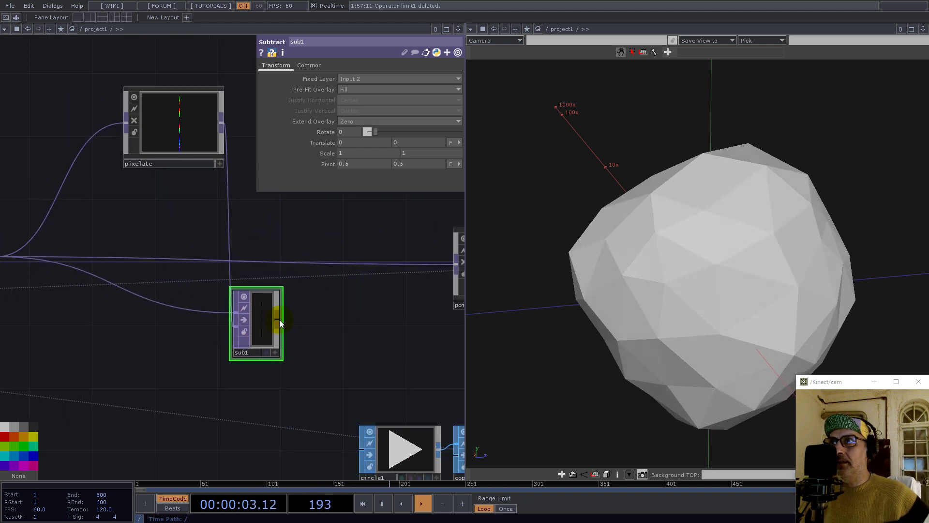
pyautogui.rightClick(280, 320)
pyautogui.click(138, 215)
pyautogui.click(380, 228)
pyautogui.moveTo(284, 214); pyautogui.dragTo(252, 289)
pyautogui.moveTo(191, 199); pyautogui.dragTo(329, 317)
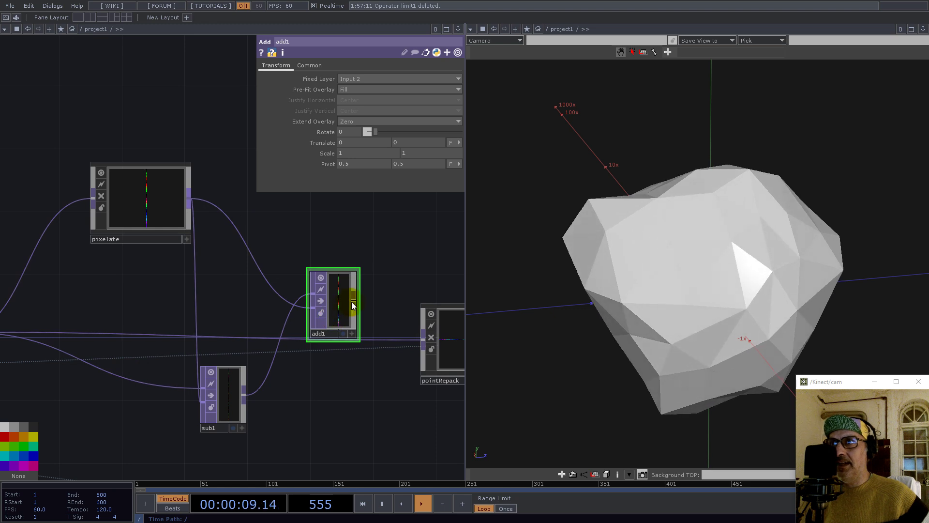
# Wire add1 into pointRepack in place of noise1 and move pixelate to space out the nodes
pyautogui.moveTo(390, 313); pyautogui.dragTo(423, 342)
pyautogui.moveTo(162, 207); pyautogui.dragTo(85, 237)
pyautogui.moveTo(347, 443); pyautogui.dragTo(371, 374)
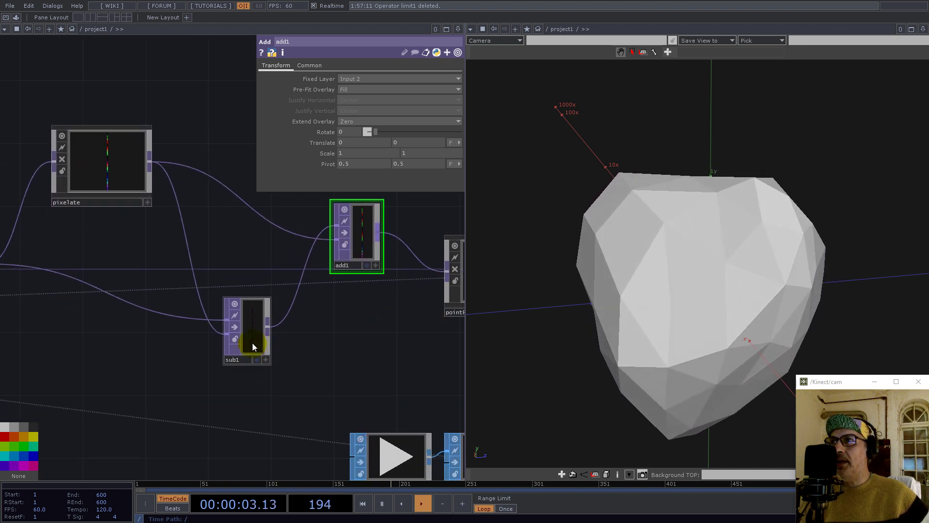
# Insert a Math TOP between sub1 and add1 and space the nodes apart
pyautogui.moveTo(252, 343); pyautogui.dragTo(219, 342)
pyautogui.rightClick(253, 324)
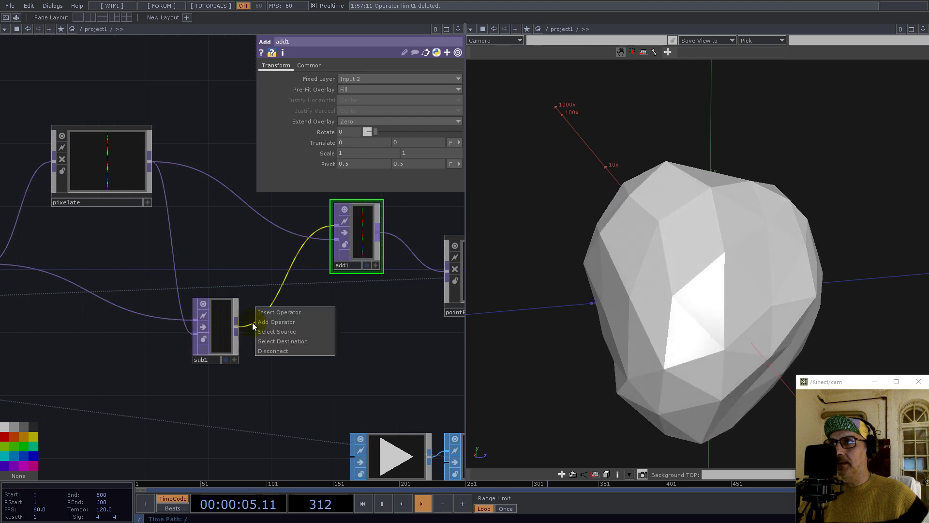
pyautogui.click(275, 312)
pyautogui.write('math')
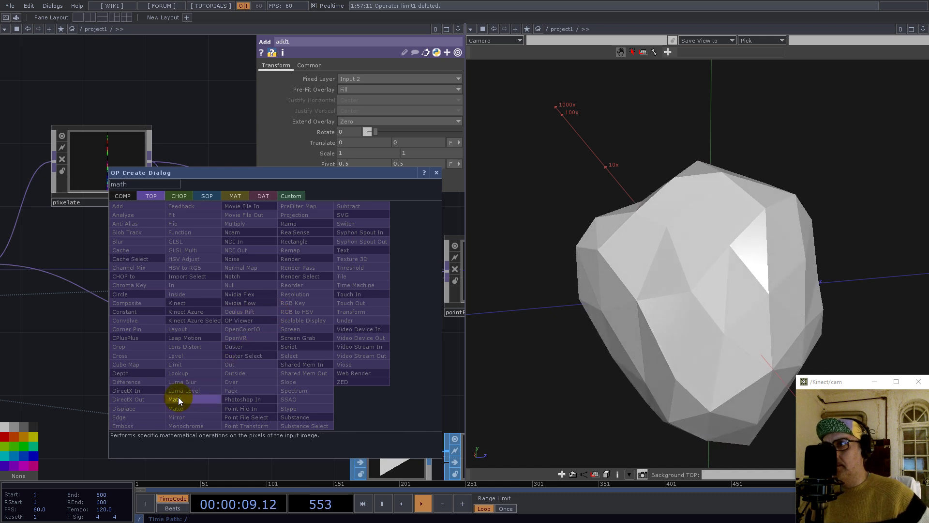
pyautogui.click(175, 399)
pyautogui.click(286, 323)
pyautogui.moveTo(282, 321); pyautogui.dragTo(265, 328)
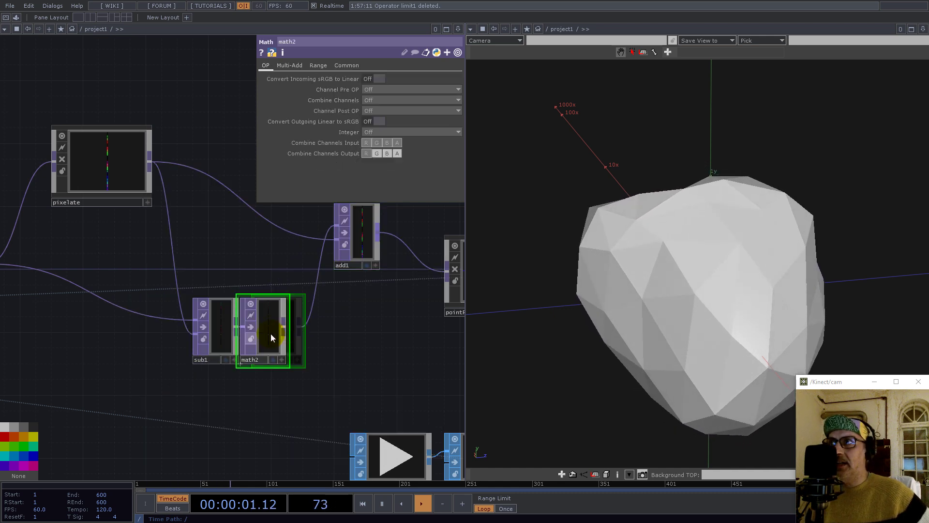
pyautogui.moveTo(200, 330); pyautogui.dragTo(183, 330)
pyautogui.click(263, 326)
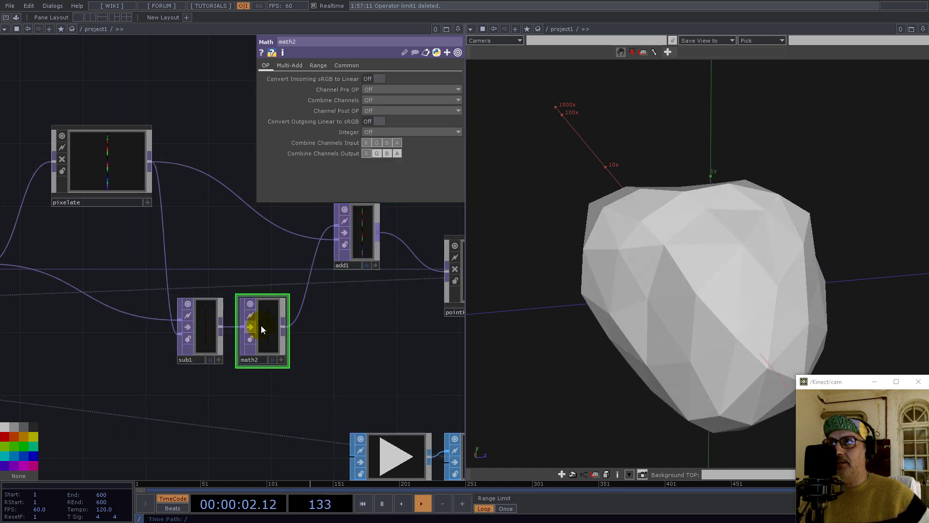
# Set math2's Multiply to 0.5 to scale each triangle about its own centre
pyautogui.click(292, 65)
pyautogui.moveTo(405, 93)
pyautogui.mouseDown()
pyautogui.moveTo(429, 89)
pyautogui.moveTo(408, 89)
pyautogui.mouseUp()
pyautogui.write('0.')
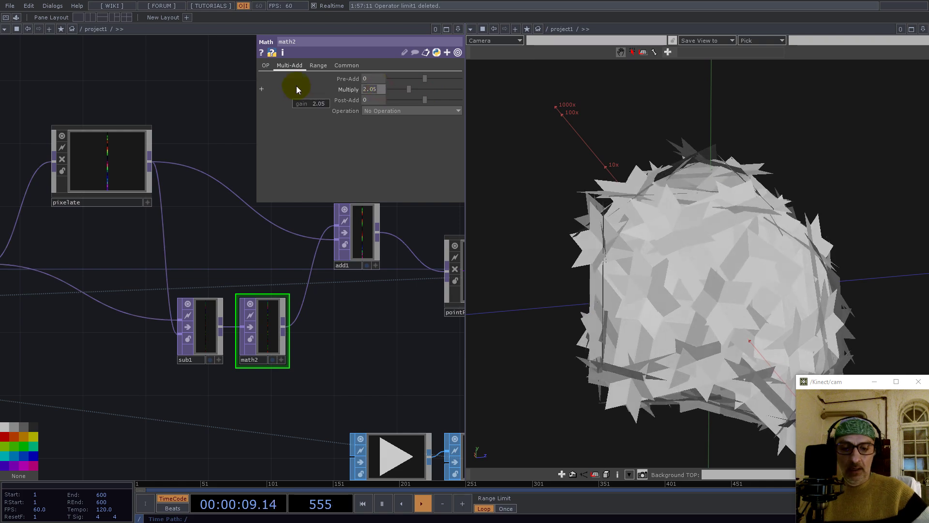
pyautogui.write('5')
pyautogui.press('Return')
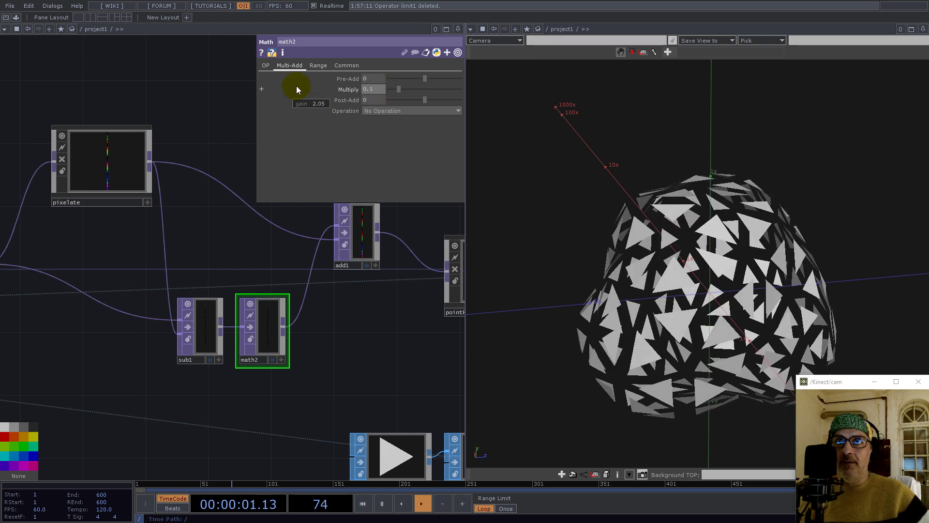
pyautogui.moveTo(736, 290); pyautogui.dragTo(702, 312)
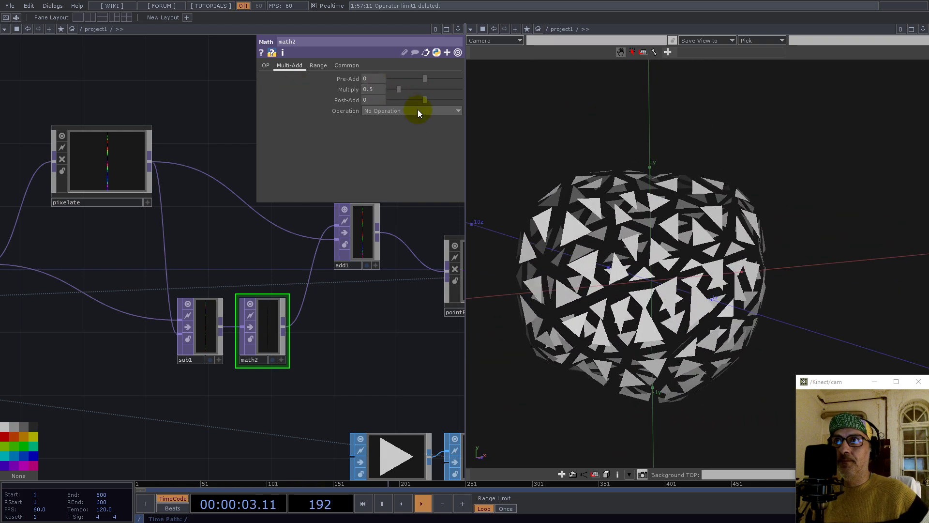
# Try a Multiply value of 0 on math2, and undo it
pyautogui.moveTo(400, 87); pyautogui.dragTo(340, 91)
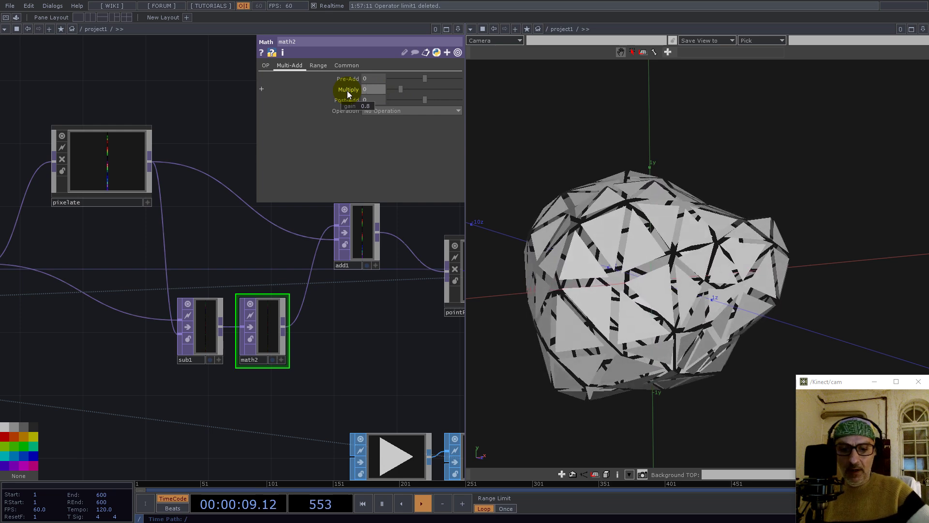
pyautogui.write('0')
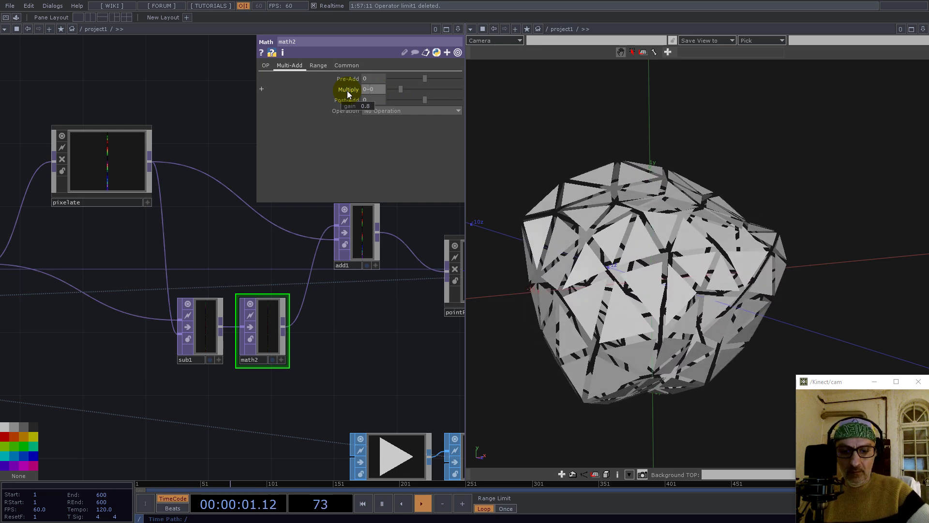
pyautogui.press('Return')
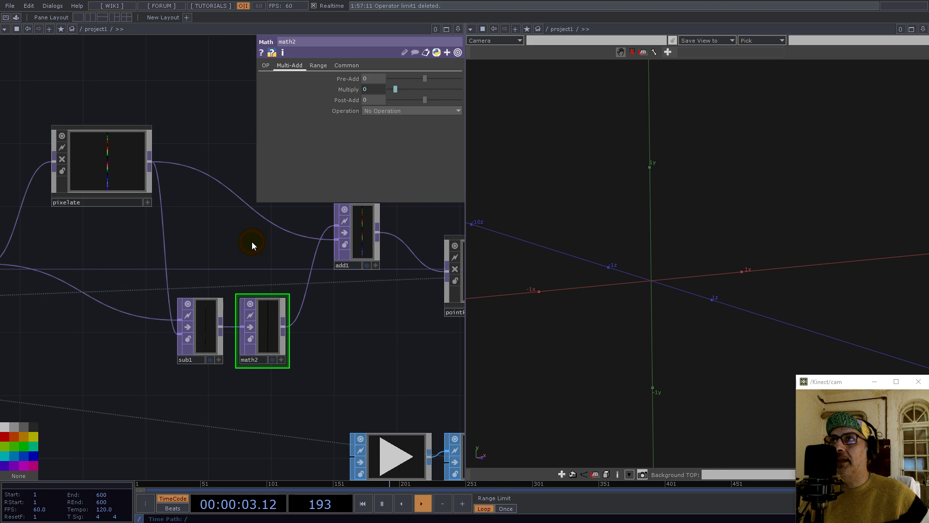
pyautogui.hotkey('ctrl', 'z')
# Set math2's Multiply to -0.5 and examine the inverted triangles from another angle
pyautogui.moveTo(375, 91); pyautogui.dragTo(297, 91)
pyautogui.write('-0.5')
pyautogui.moveTo(628, 301); pyautogui.dragTo(478, 385)
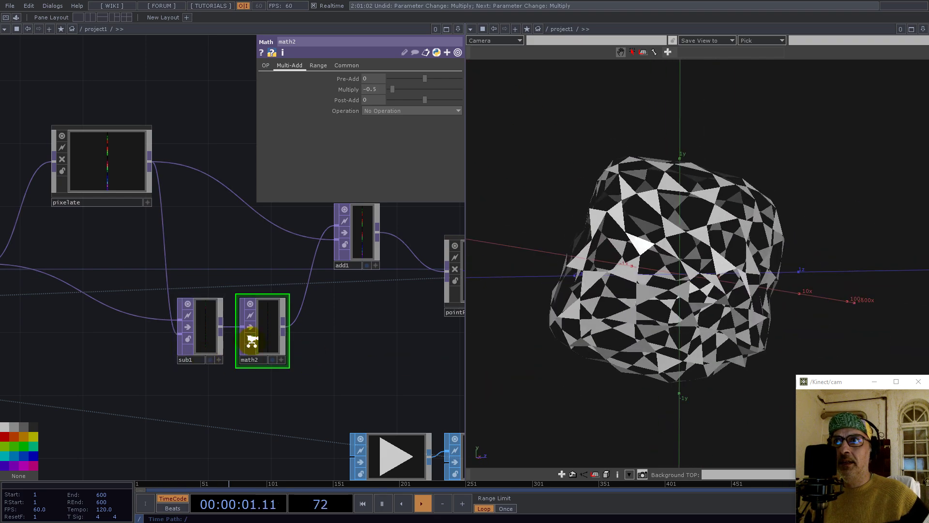
# Examine the conversion chain from pointRepack through null1 and topto1 to the chopto4 geometry
pyautogui.scroll(-8, 249, 338)
pyautogui.scroll(3, 364, 354)
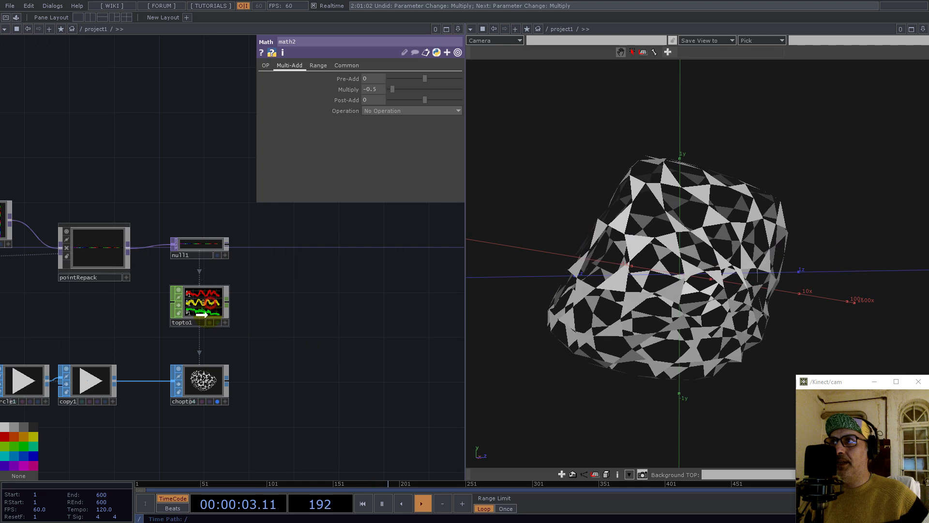
pyautogui.moveTo(250, 335); pyautogui.dragTo(419, 318)
pyautogui.moveTo(186, 317); pyautogui.dragTo(183, 385)
pyautogui.scroll(2, 414, 356)
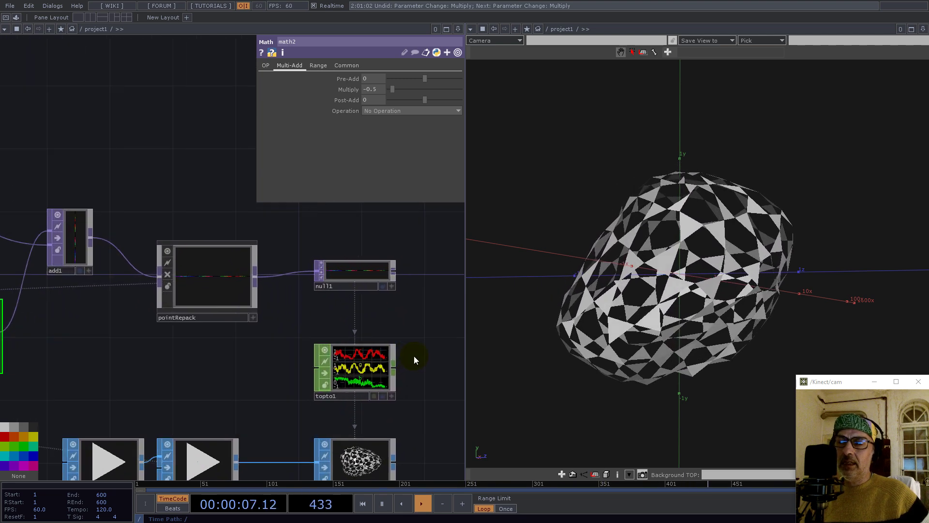
pyautogui.scroll(3, 397, 377)
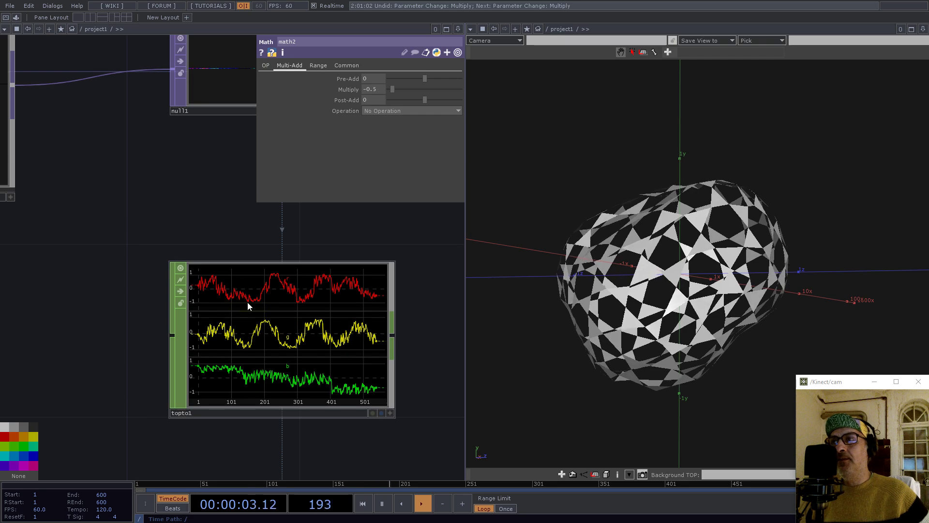
pyautogui.scroll(-5, 355, 317)
pyautogui.scroll(6, 297, 344)
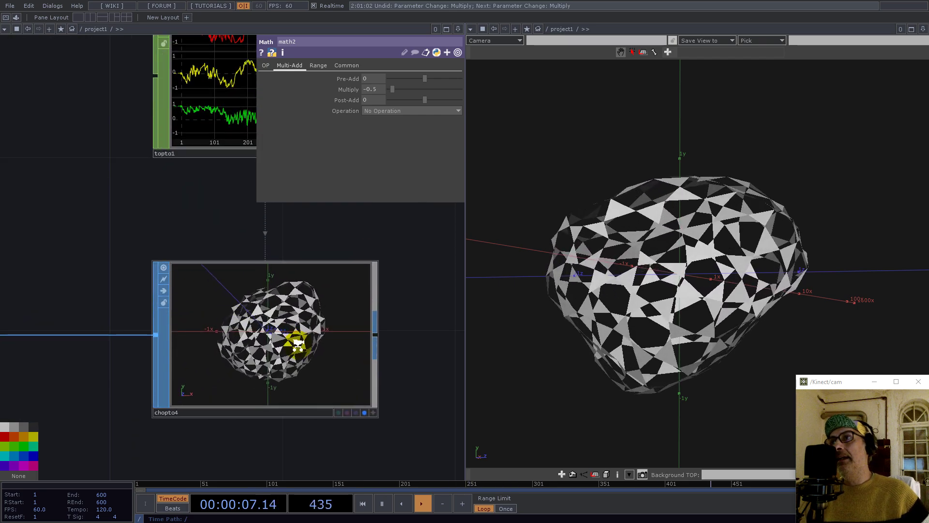
pyautogui.scroll(-3, 297, 347)
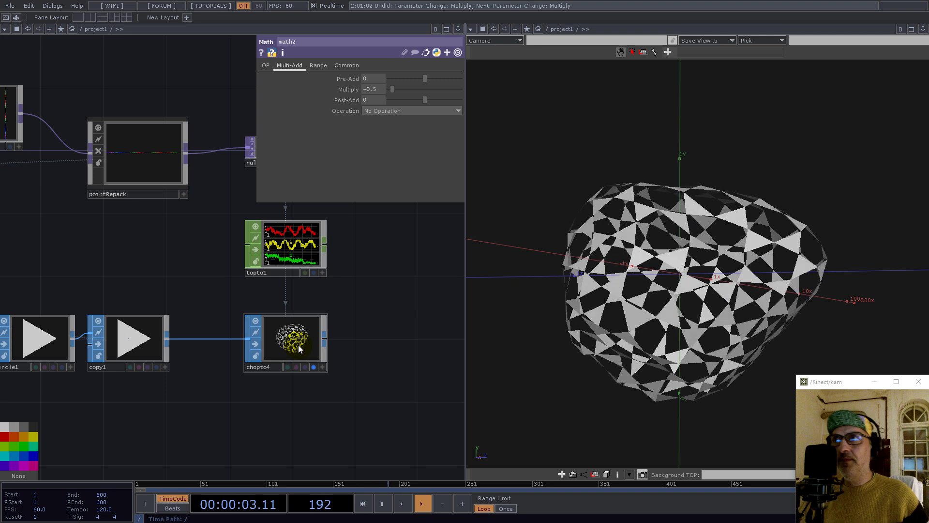
# Create a Geometry COMP from chopto4's output and place it beside that node
pyautogui.scroll(-2, 300, 351)
pyautogui.rightClick(311, 346)
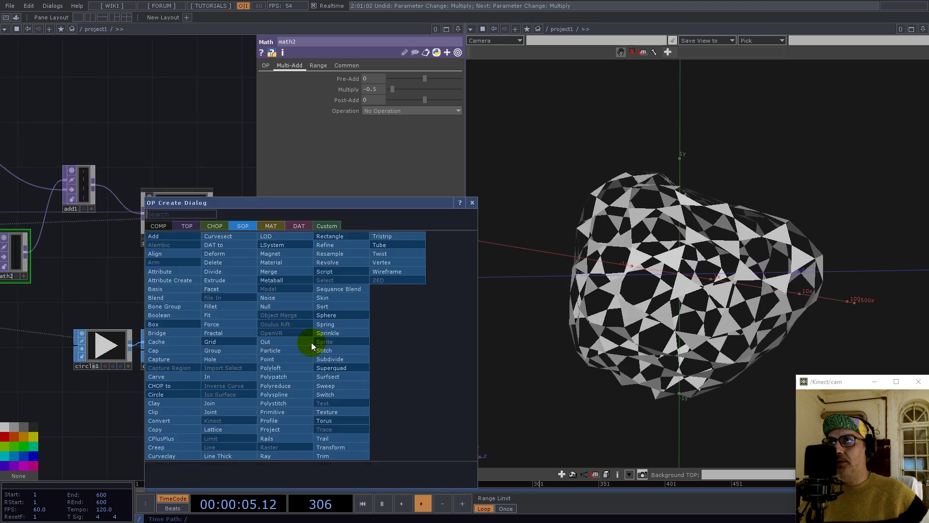
pyautogui.write('ge')
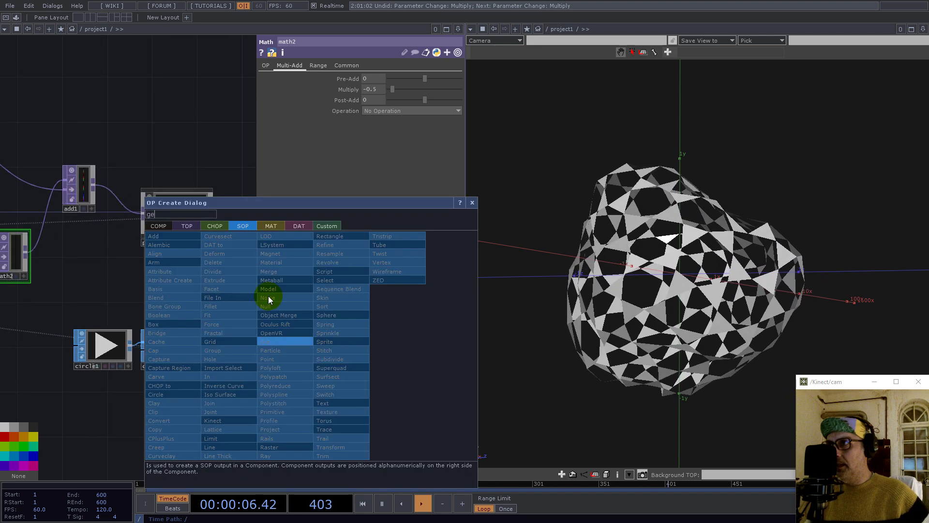
pyautogui.click(159, 226)
pyautogui.click(167, 307)
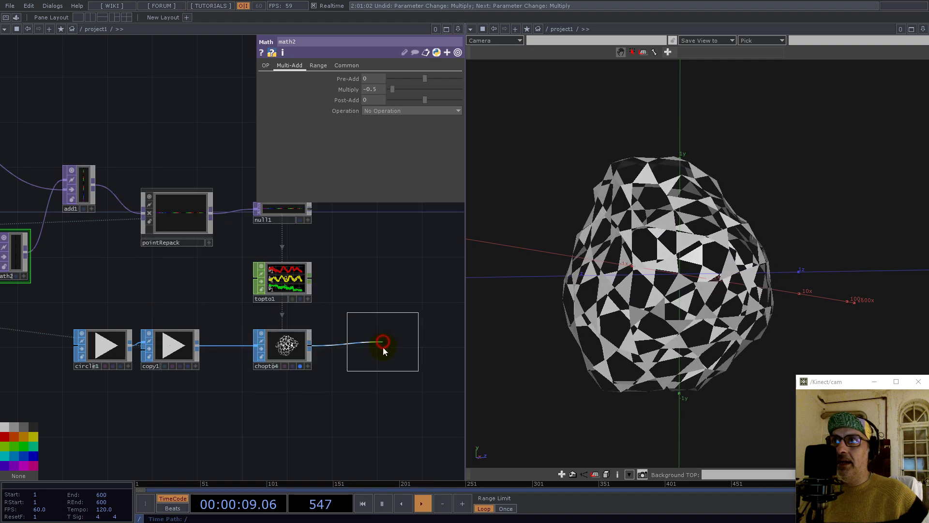
pyautogui.click(382, 345)
# Add a Camera COMP to the network next to geo1
pyautogui.scroll(-3, 91, 406)
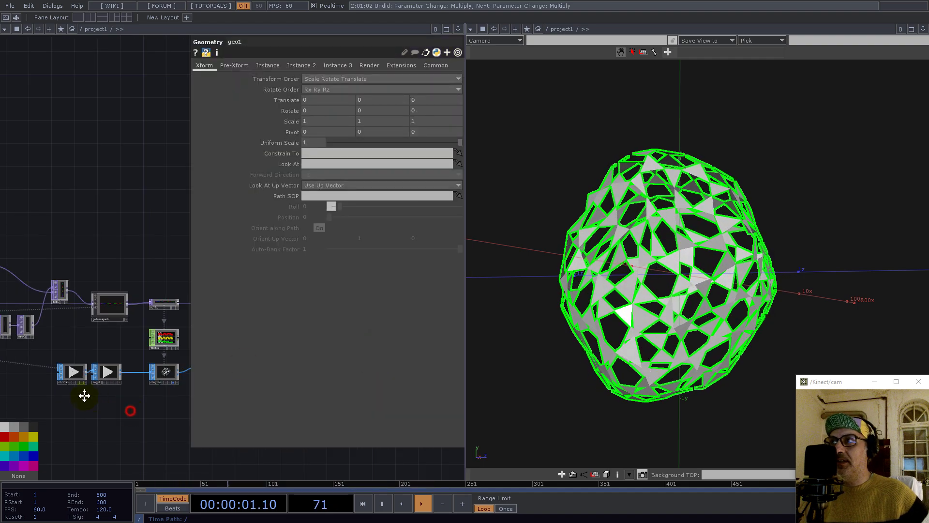
pyautogui.scroll(5, 140, 351)
pyautogui.scroll(-4, 109, 387)
pyautogui.click(153, 310)
pyautogui.press('Tab')
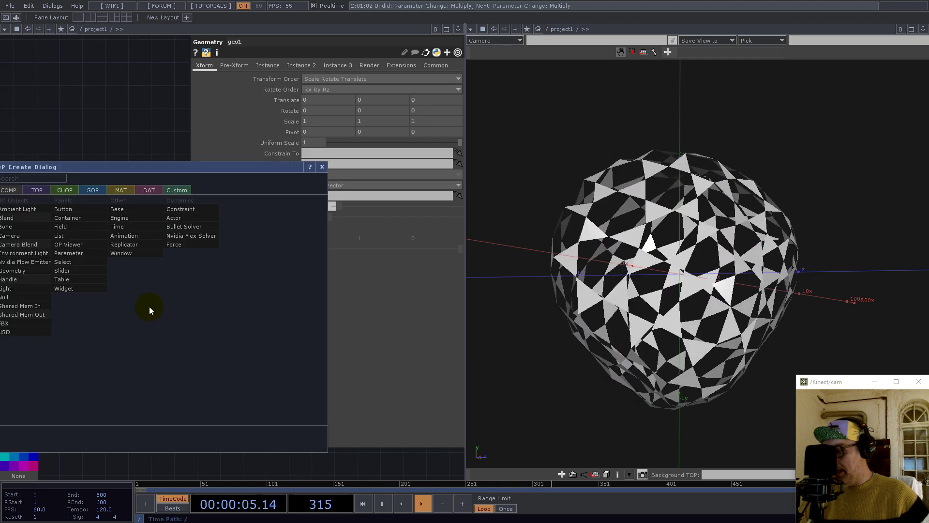
pyautogui.click(19, 239)
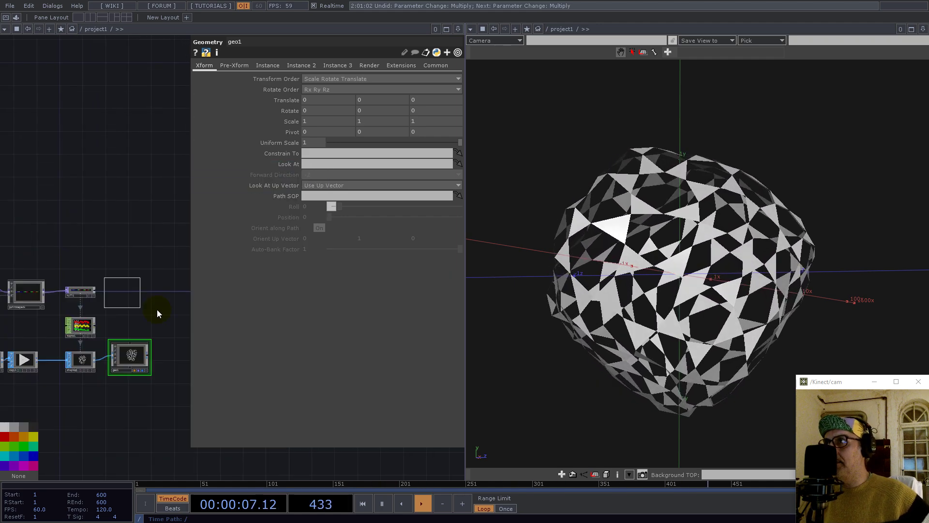
pyautogui.click(184, 315)
# Add a Render TOP below cam1, beside geo1
pyautogui.press('Tab')
pyautogui.write('ren')
pyautogui.click(50, 240)
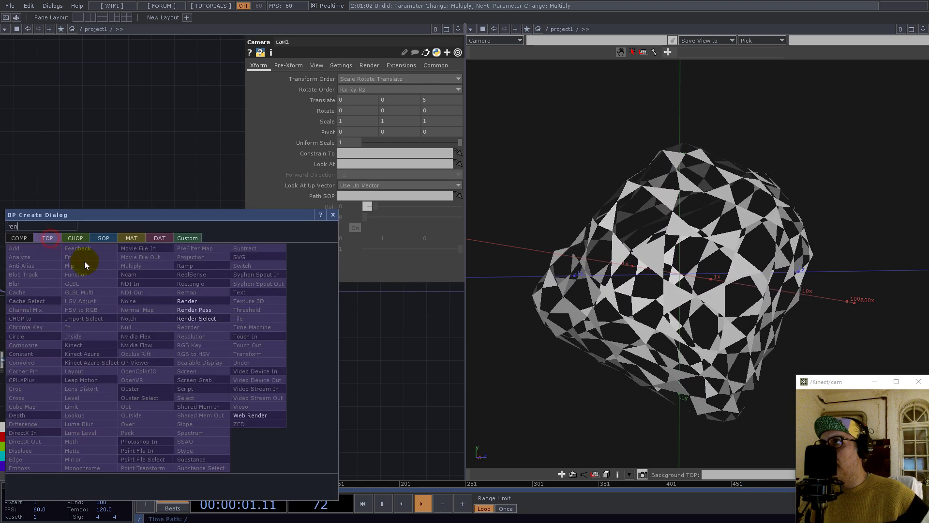
pyautogui.click(193, 309)
pyautogui.click(178, 358)
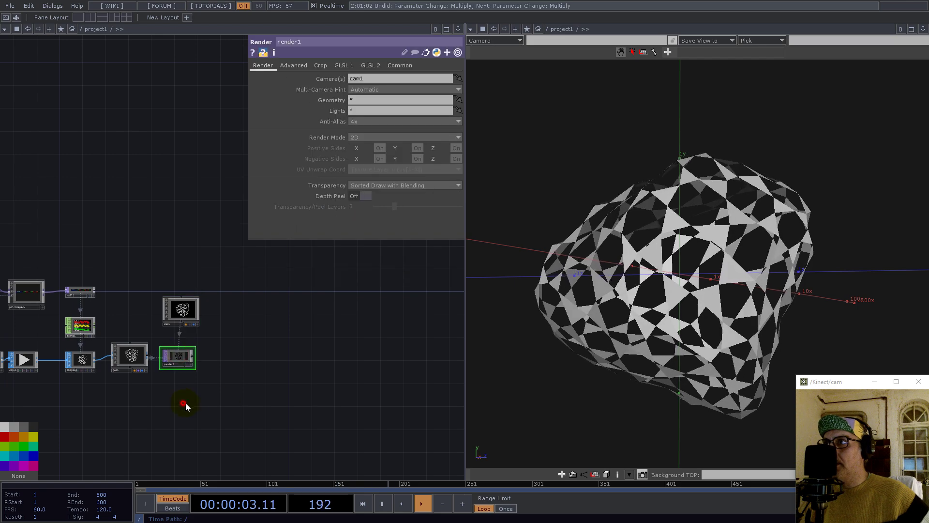
# Set render1's resolution to 1280 by 1280
pyautogui.scroll(6, 208, 382)
pyautogui.scroll(-6, 208, 383)
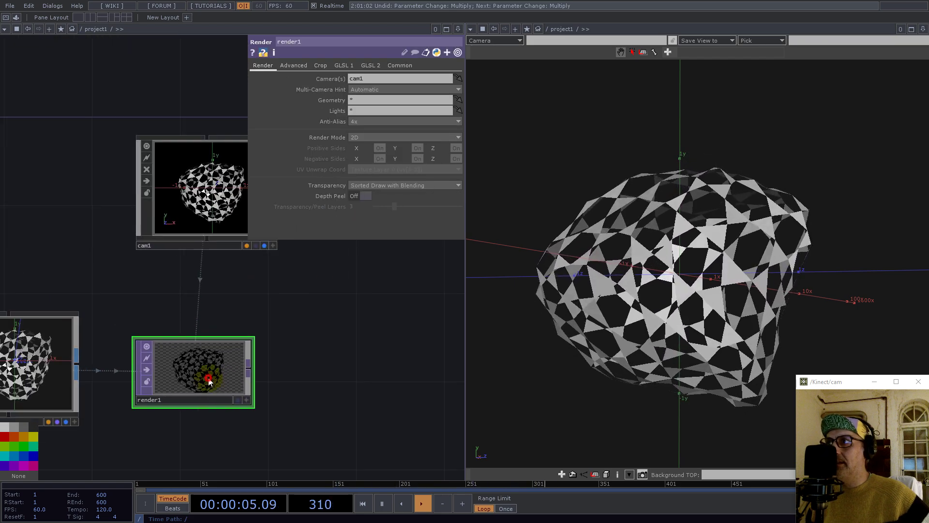
pyautogui.click(400, 65)
pyautogui.moveTo(423, 80); pyautogui.dragTo(351, 83)
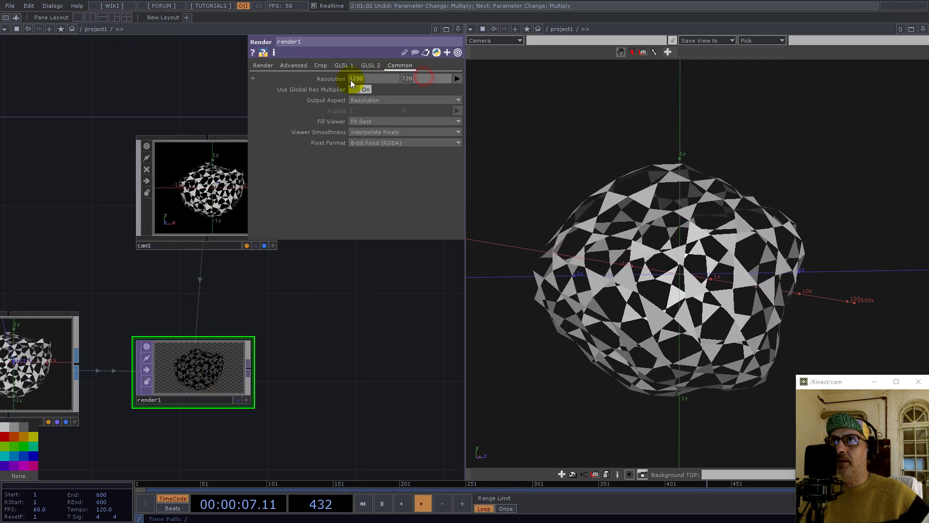
pyautogui.write('1280')
pyautogui.press('Return')
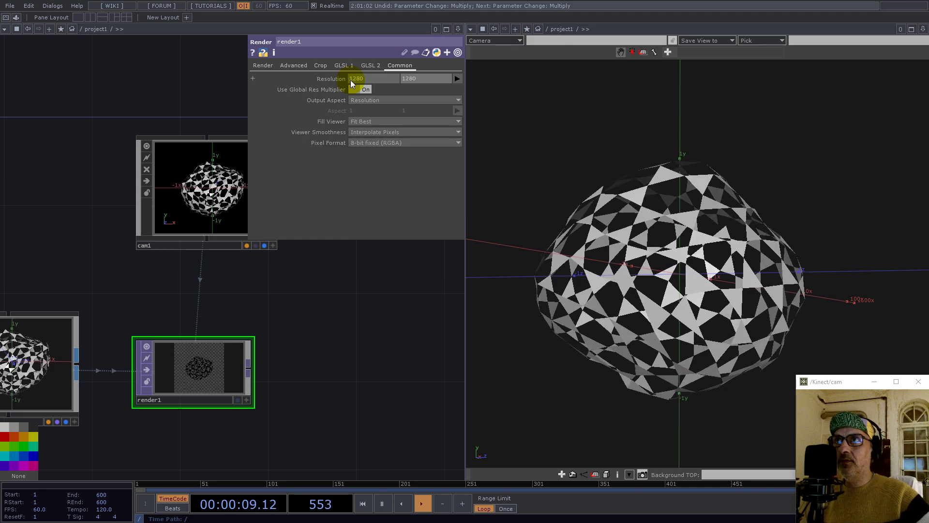
# Turn off the viewers of geo1 and cam1 and move cam1 closer above render1
pyautogui.scroll(-8, 269, 363)
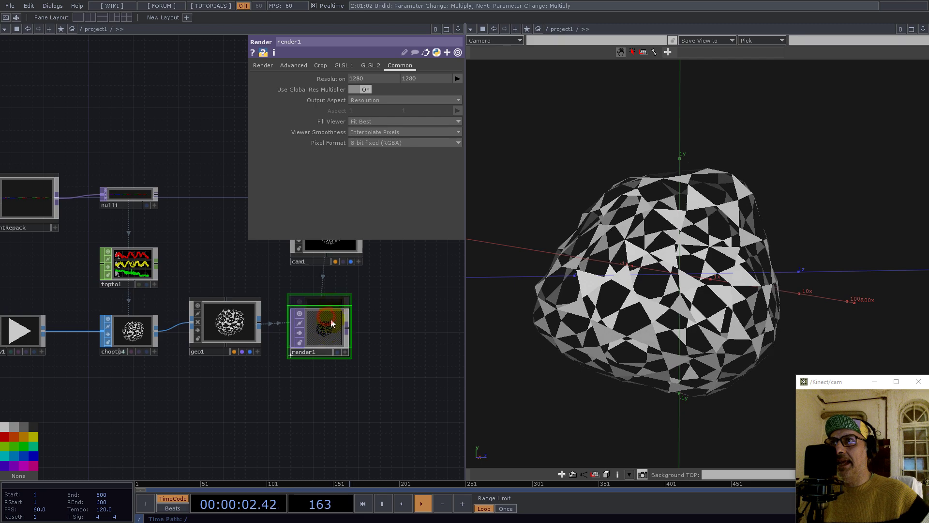
pyautogui.click(334, 244)
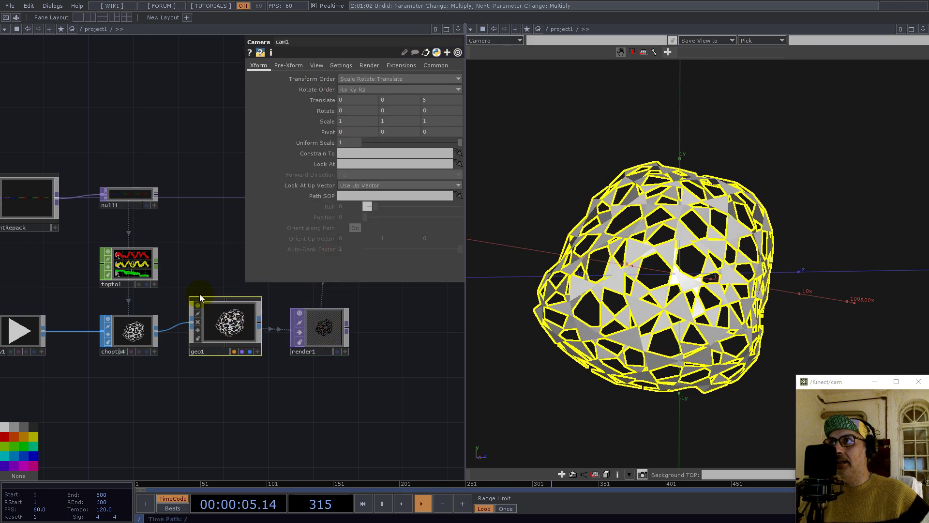
pyautogui.moveTo(232, 263); pyautogui.dragTo(189, 308)
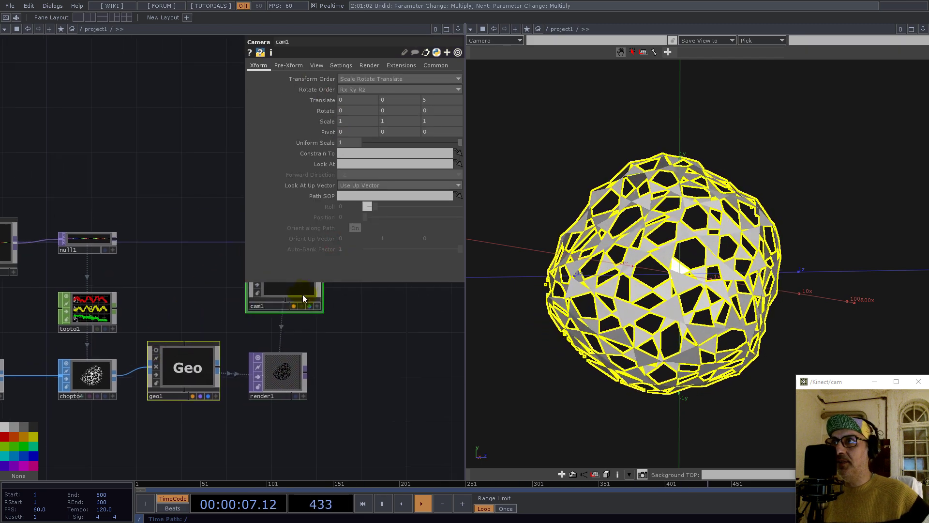
pyautogui.moveTo(298, 290); pyautogui.dragTo(287, 313)
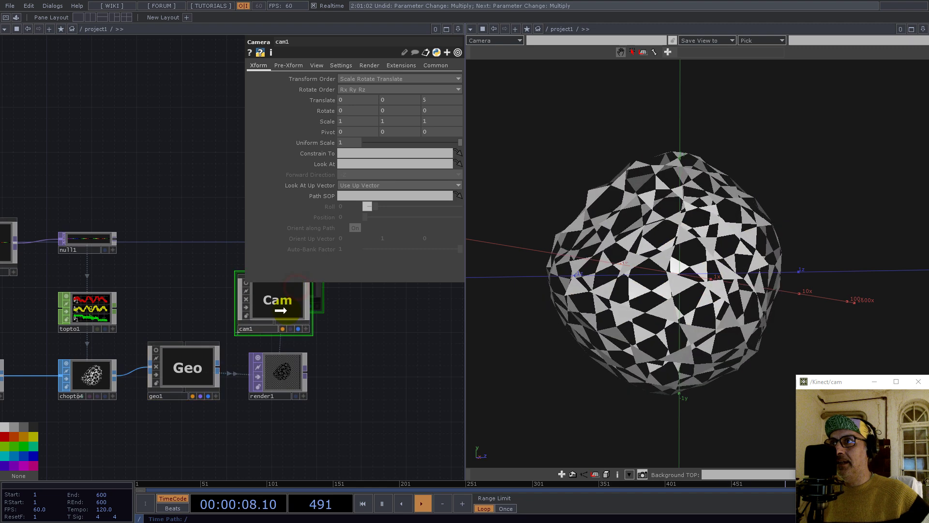
# Add a Phong MAT below geo1
pyautogui.doubleClick(176, 447)
pyautogui.click(139, 329)
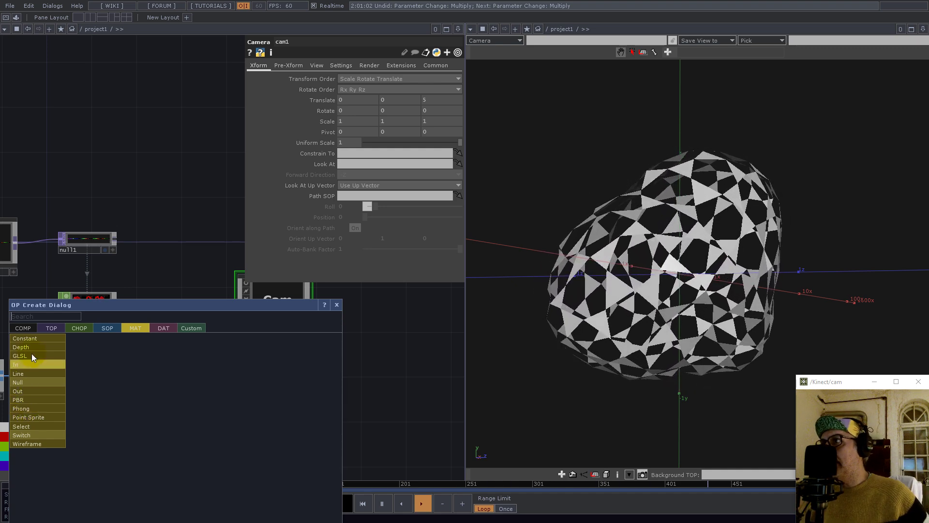
pyautogui.click(26, 408)
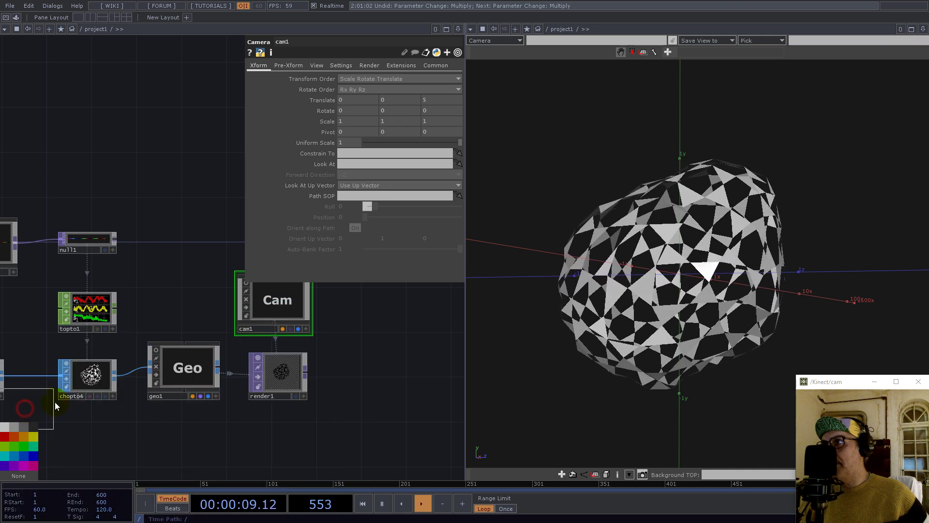
pyautogui.click(187, 440)
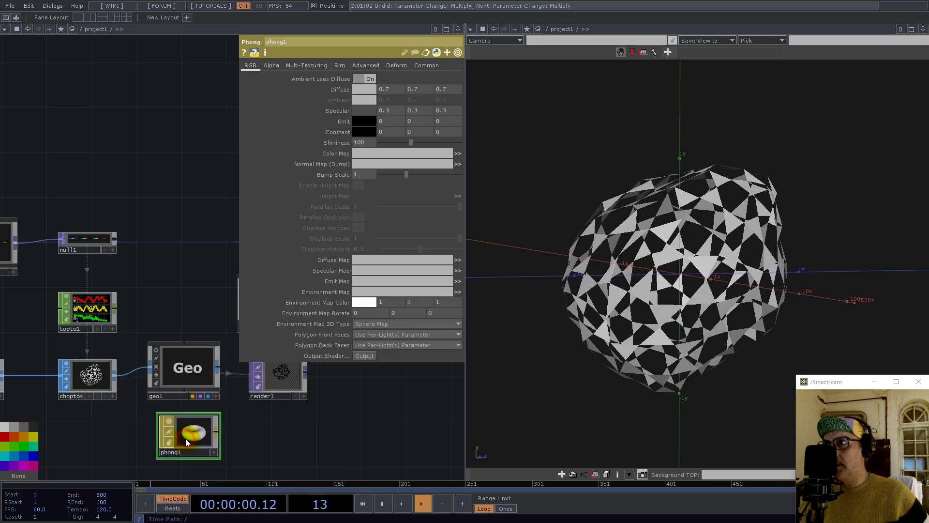
# Set phong1's Constant color to white and its Specular and Diffuse colors to black
pyautogui.click(365, 131)
pyautogui.click(429, 108)
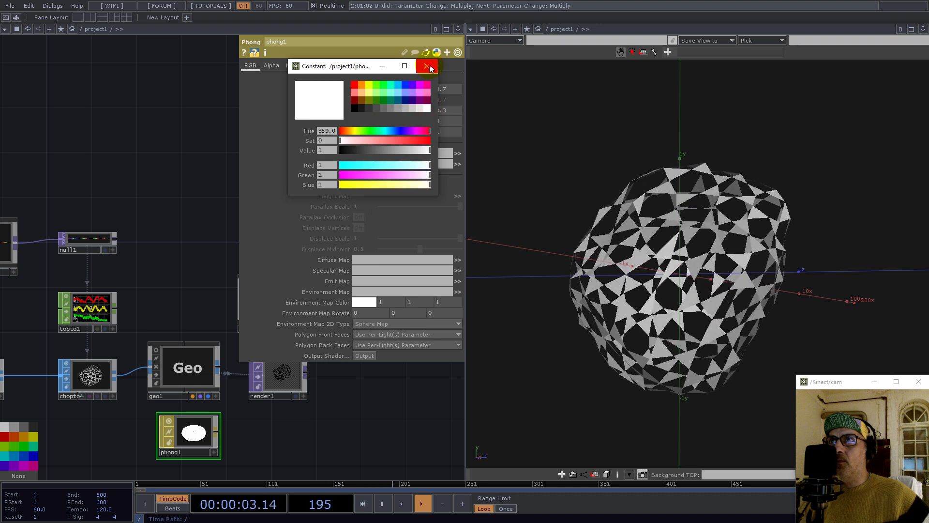
pyautogui.click(427, 65)
pyautogui.click(362, 111)
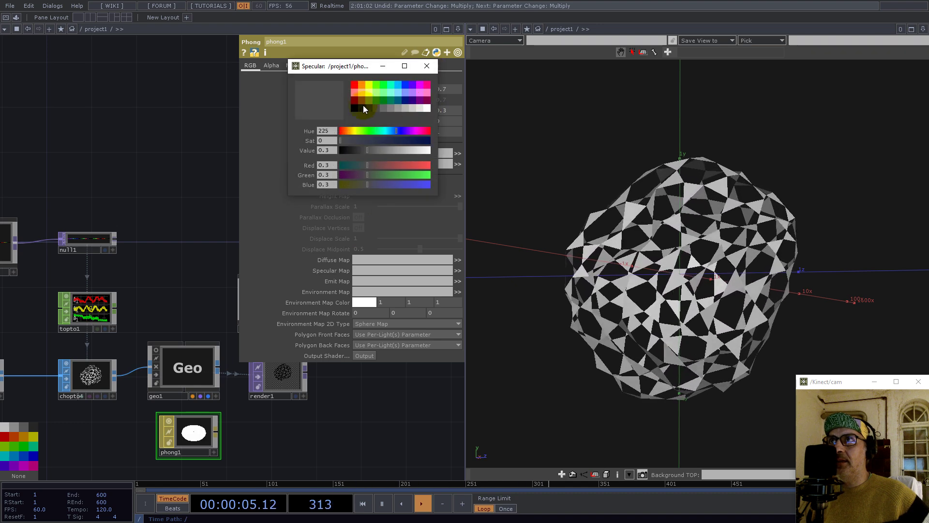
pyautogui.click(356, 109)
pyautogui.click(427, 66)
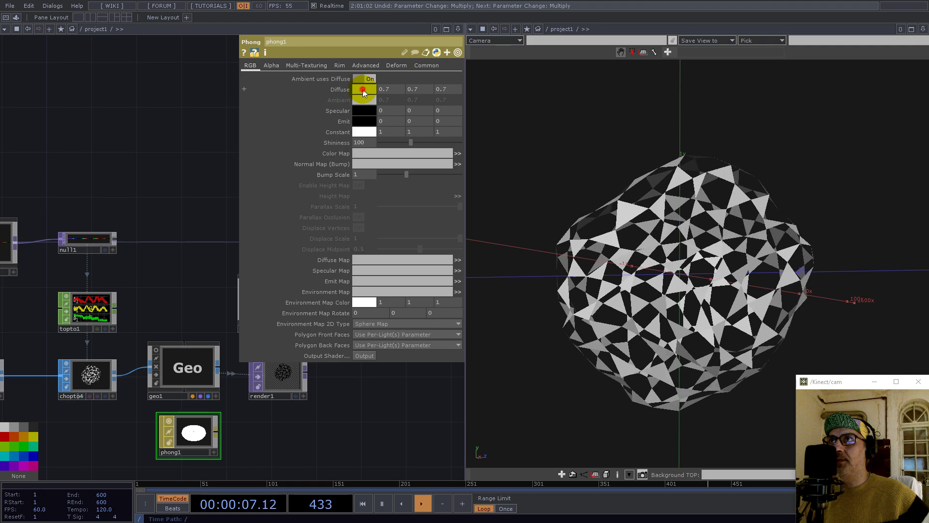
pyautogui.click(363, 90)
pyautogui.click(355, 108)
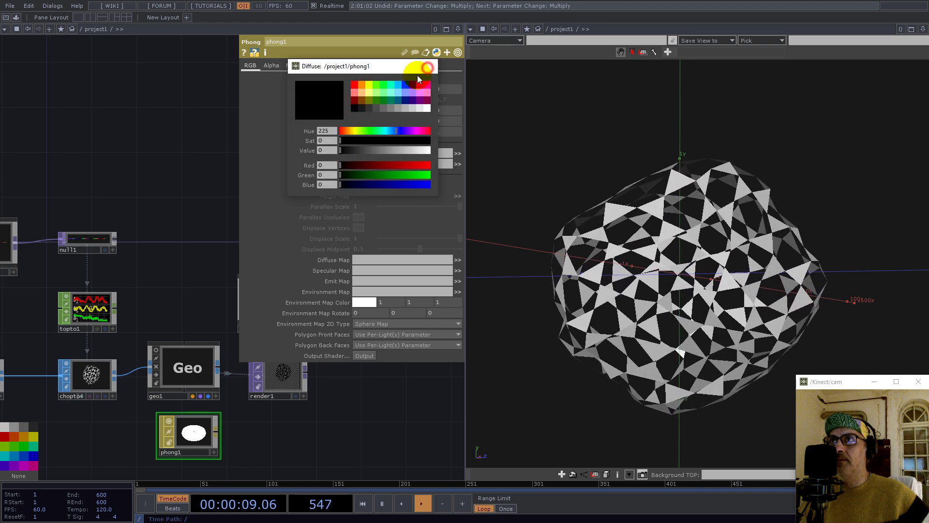
pyautogui.click(428, 68)
# Assign phong1 as geo1's render material
pyautogui.moveTo(192, 409); pyautogui.dragTo(358, 173)
pyautogui.click(147, 382)
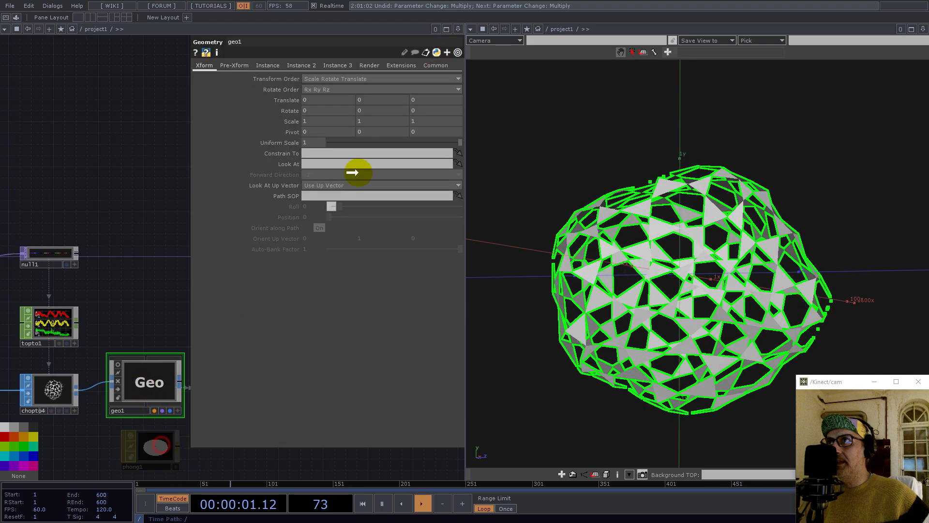
pyautogui.click(342, 66)
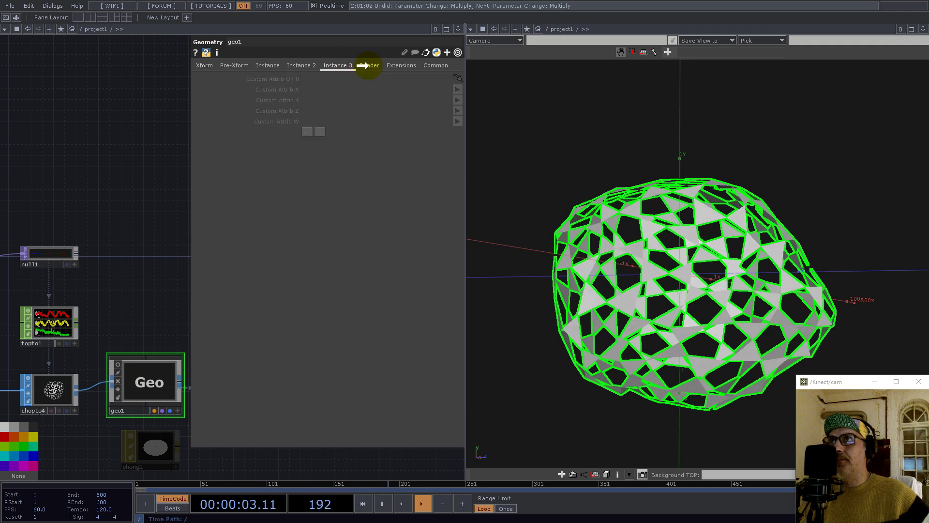
pyautogui.click(364, 65)
# Create a Null TOP from render1's output and place it beside the render node
pyautogui.moveTo(292, 462); pyautogui.dragTo(88, 418)
pyautogui.rightClick(106, 363)
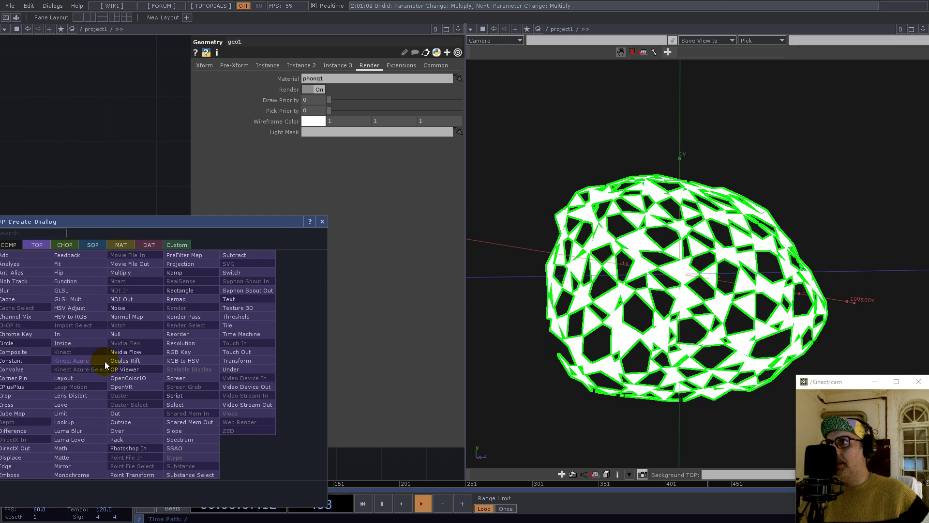
pyautogui.click(119, 334)
pyautogui.click(175, 425)
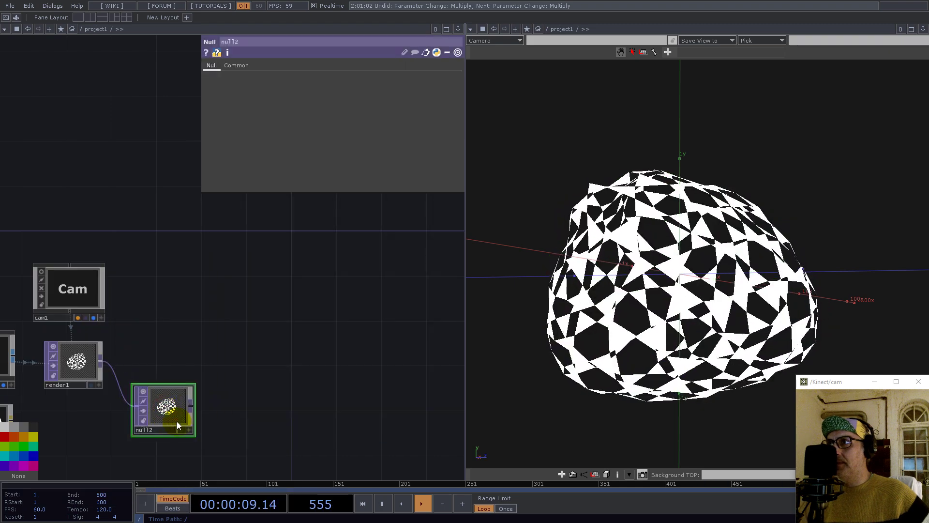
# Change the geometry viewer pane to a TOP viewer and move null2 farther away from render1
pyautogui.click(471, 29)
pyautogui.click(490, 73)
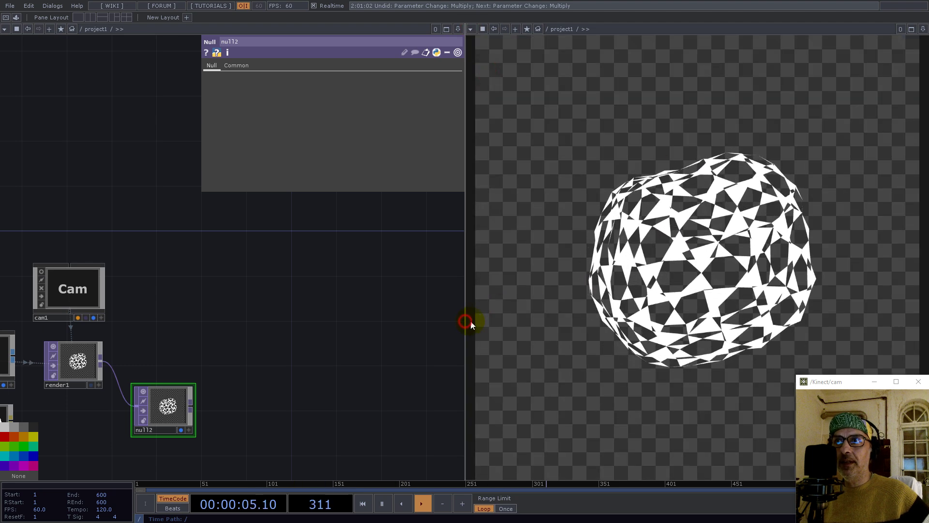
pyautogui.moveTo(478, 321); pyautogui.dragTo(484, 321)
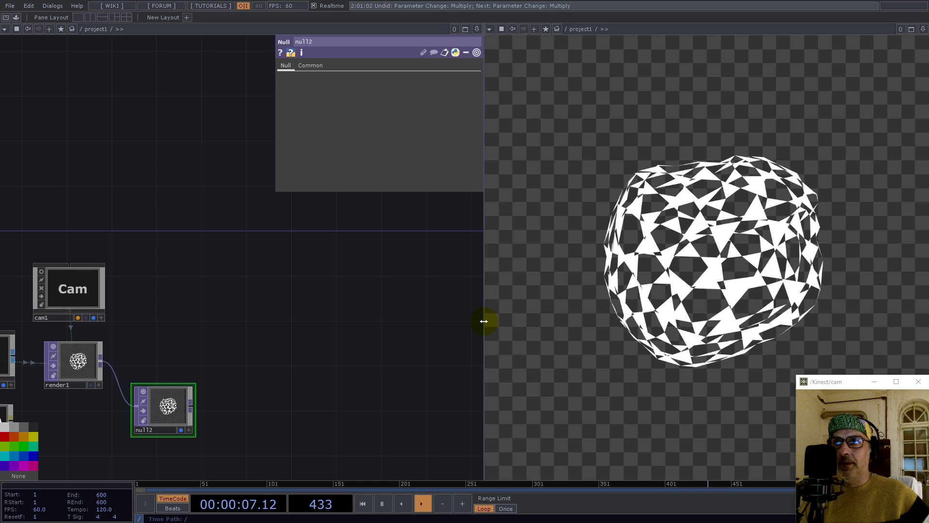
pyautogui.moveTo(265, 357); pyautogui.dragTo(384, 285)
pyautogui.moveTo(285, 344); pyautogui.dragTo(390, 307)
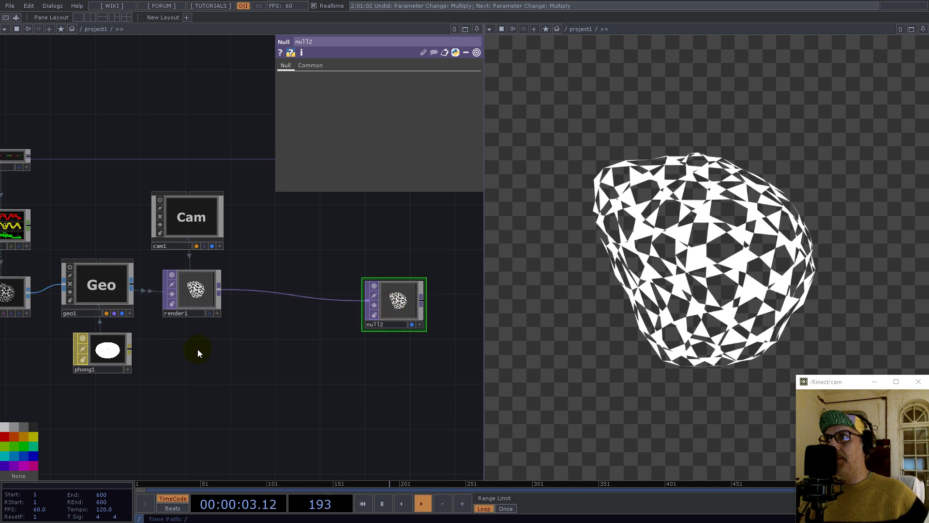
# Create a Render Select TOP below render1 and set its source TOP to render1
pyautogui.press('Tab')
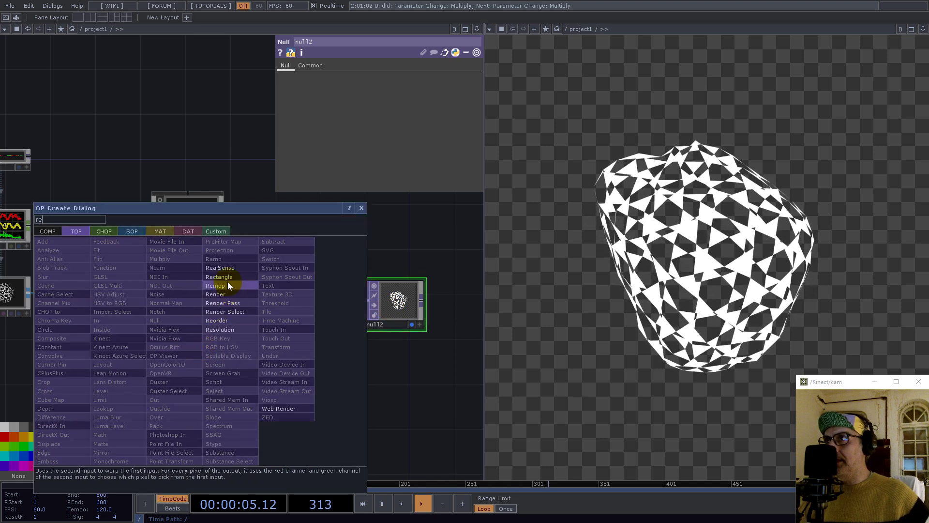
pyautogui.click(223, 317)
pyautogui.click(194, 356)
pyautogui.moveTo(195, 288); pyautogui.dragTo(378, 78)
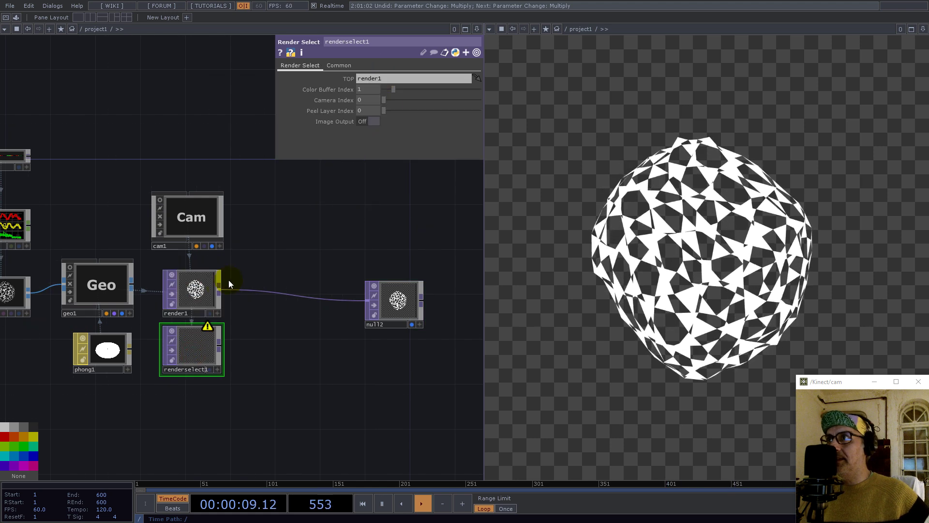
# Set render1's number of color buffers to 2
pyautogui.click(222, 283)
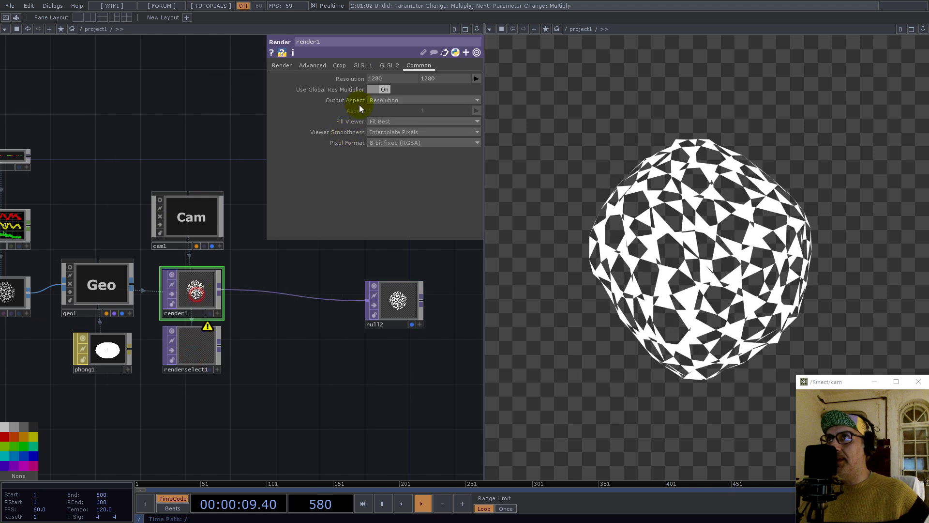
pyautogui.click(319, 67)
pyautogui.write('2')
pyautogui.press('Return')
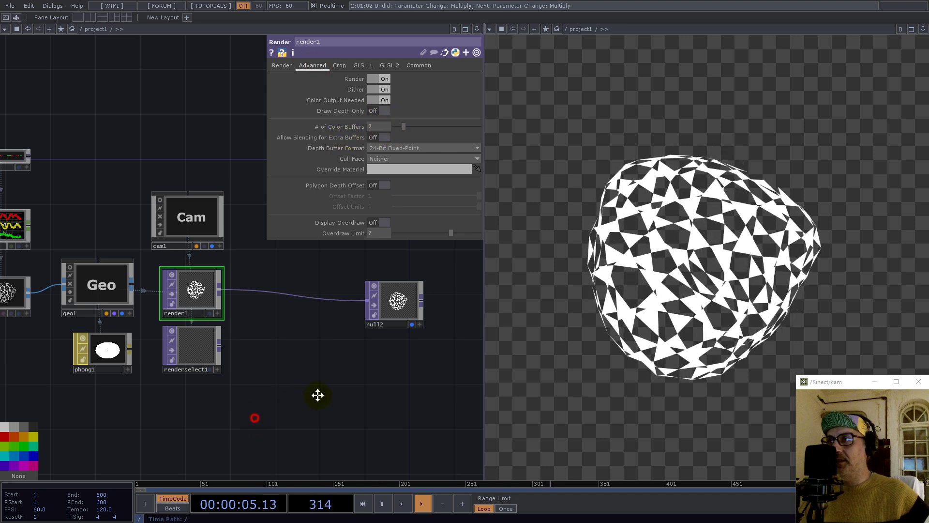
# Output Camera Space Normal to Color Buffer 1 RGB in phong1's advanced parameters
pyautogui.moveTo(298, 401); pyautogui.dragTo(375, 373)
pyautogui.click(194, 328)
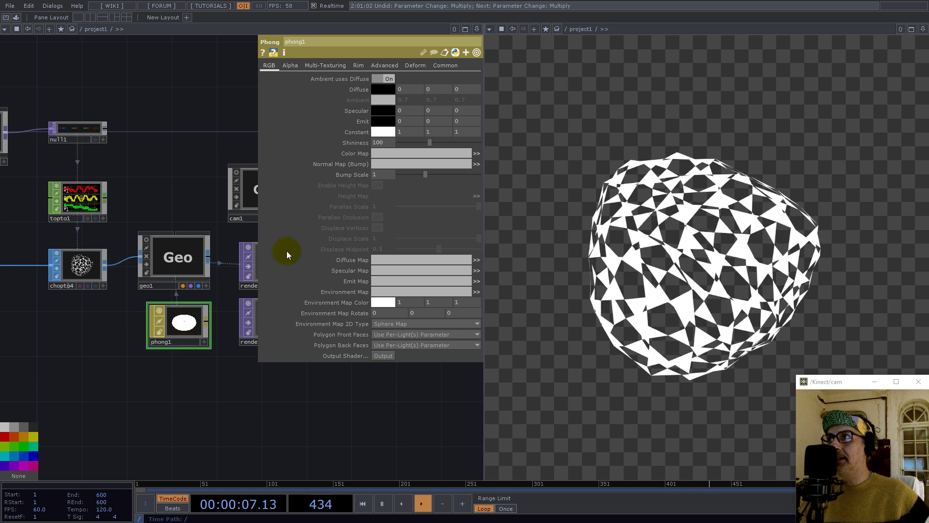
pyautogui.click(378, 67)
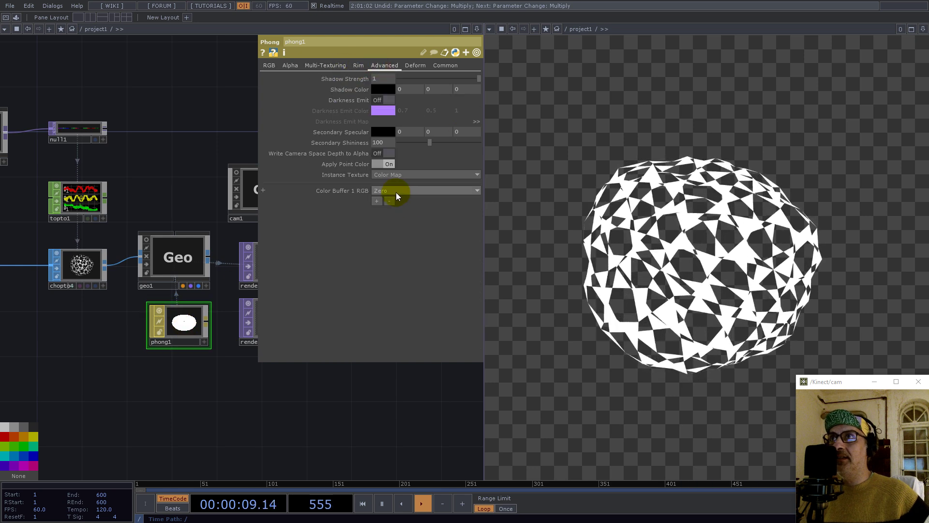
pyautogui.click(399, 193)
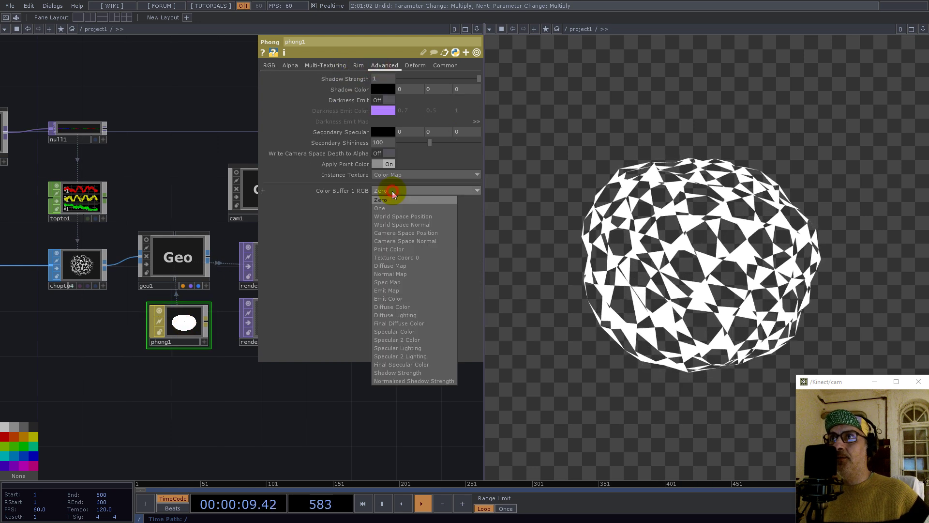
pyautogui.click(426, 242)
# Add a Math TOP connected to renderselect1's output and place it beside that node
pyautogui.moveTo(308, 377); pyautogui.dragTo(93, 398)
pyautogui.scroll(5, 62, 370)
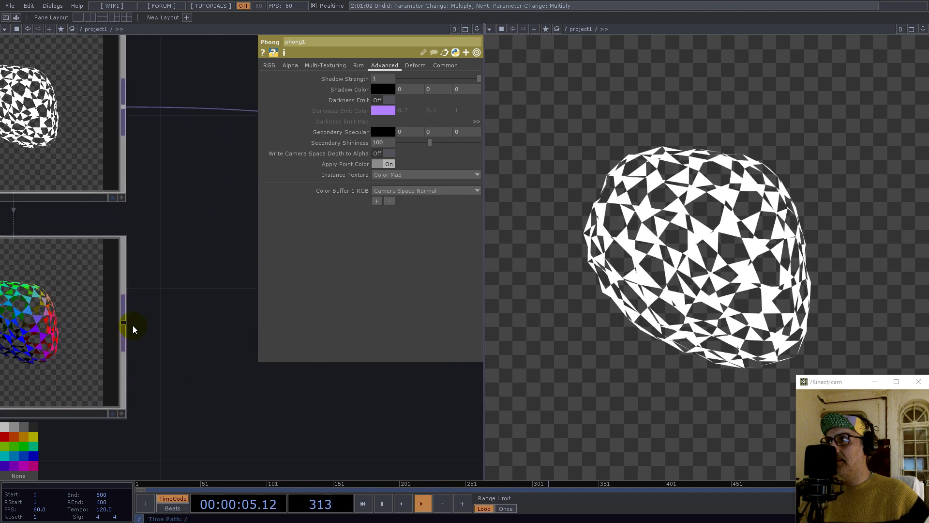
pyautogui.scroll(-4, 136, 329)
pyautogui.click(134, 326)
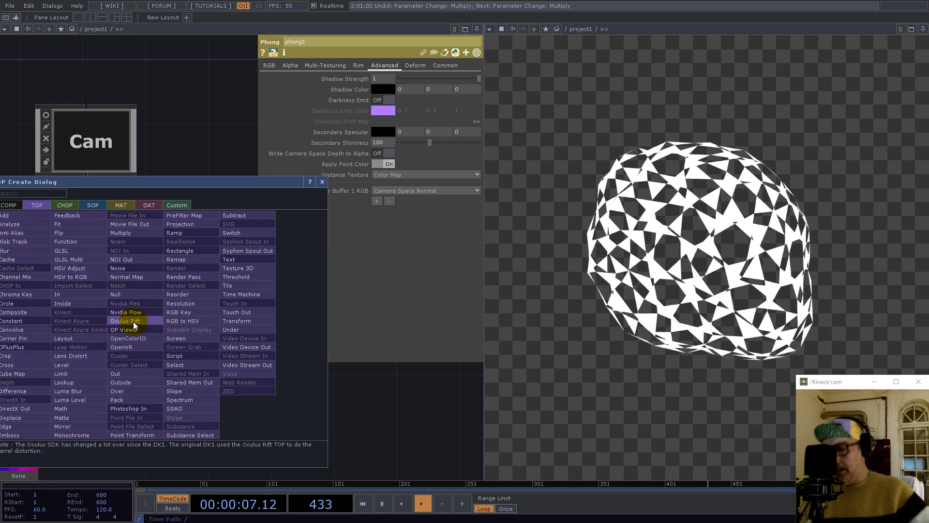
pyautogui.write('mat')
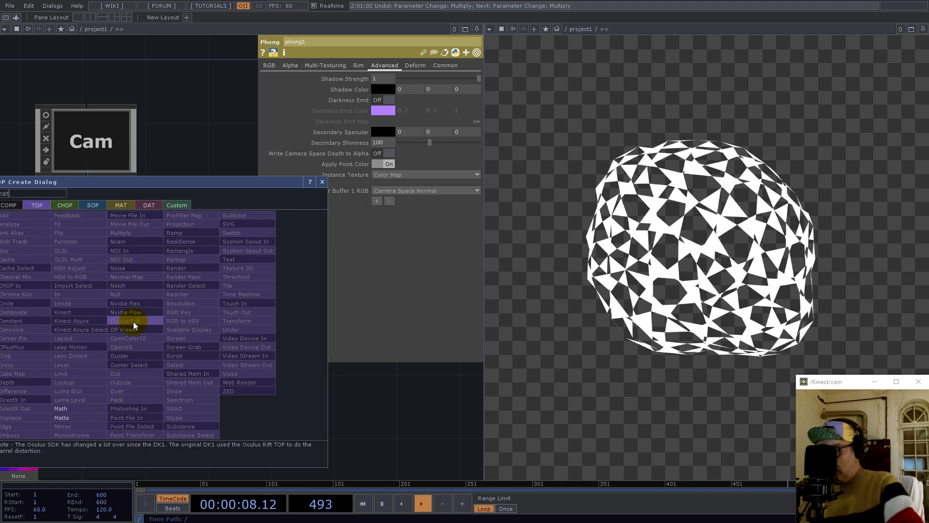
pyautogui.click(64, 407)
pyautogui.click(192, 332)
# Set render1's pixel format to 32-bit float (RGB)
pyautogui.click(98, 242)
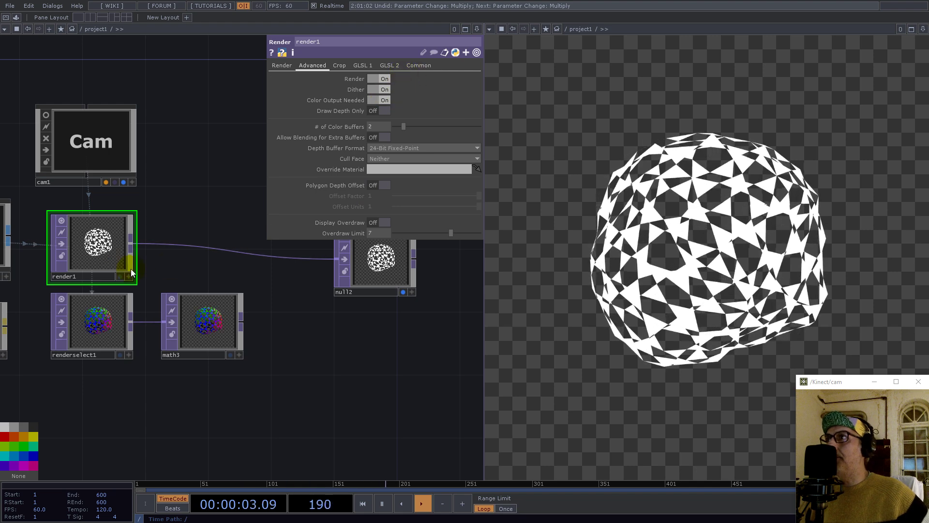
pyautogui.click(416, 66)
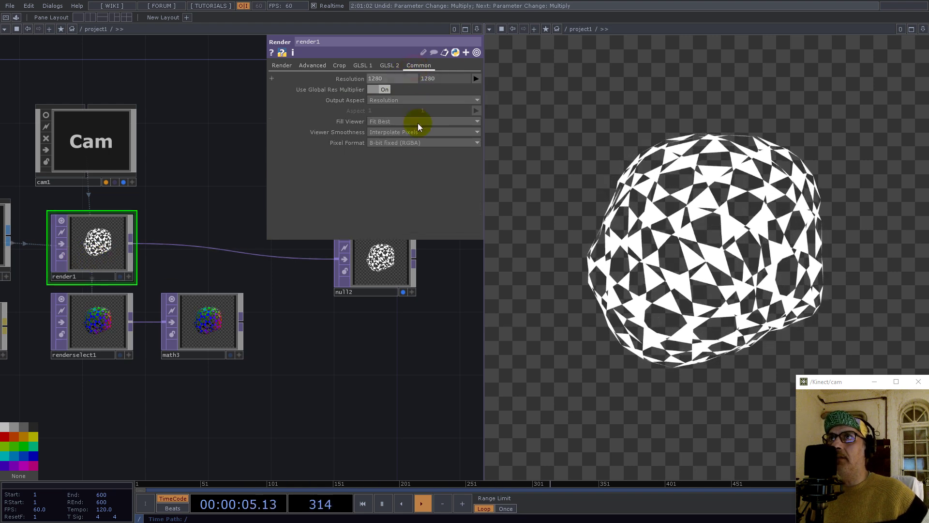
pyautogui.click(414, 143)
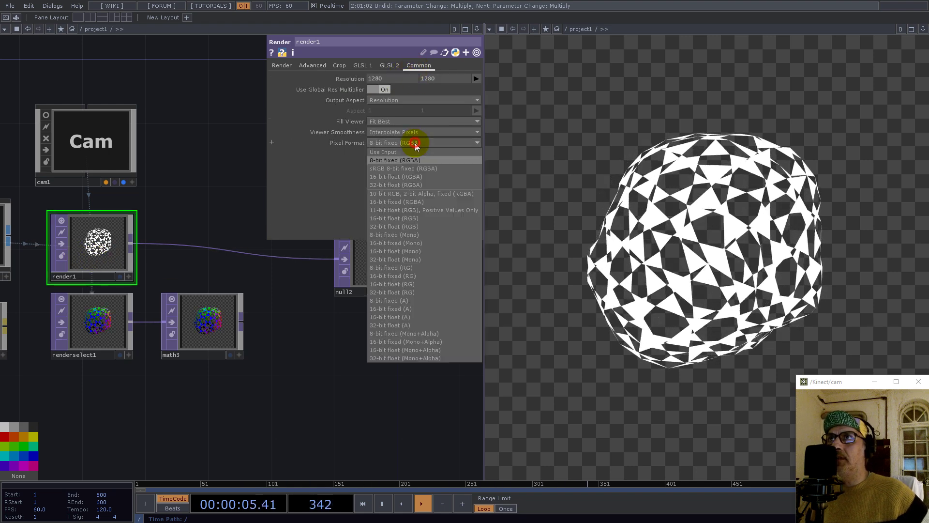
pyautogui.click(388, 226)
# Move math3 closer to renderselect1 and set the lower From Range values for R and G to -1
pyautogui.moveTo(211, 324); pyautogui.dragTo(192, 325)
pyautogui.click(338, 66)
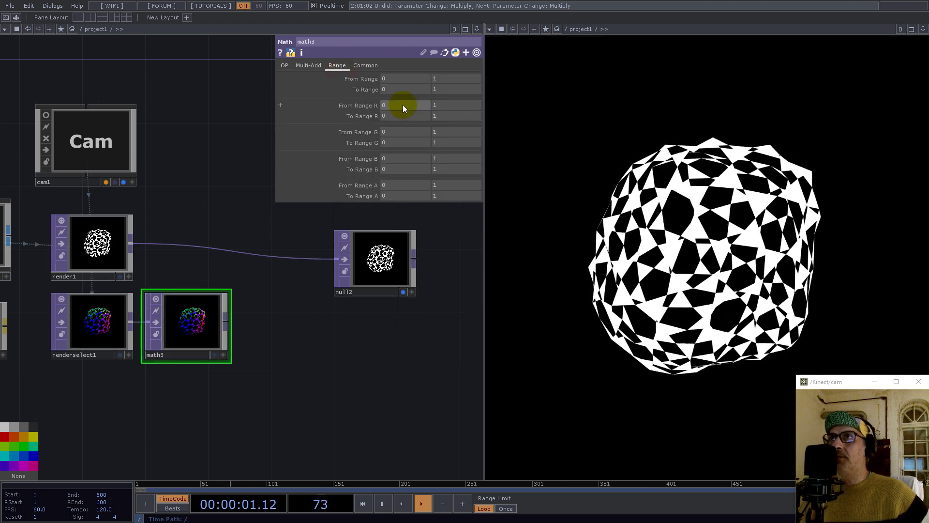
pyautogui.click(397, 103)
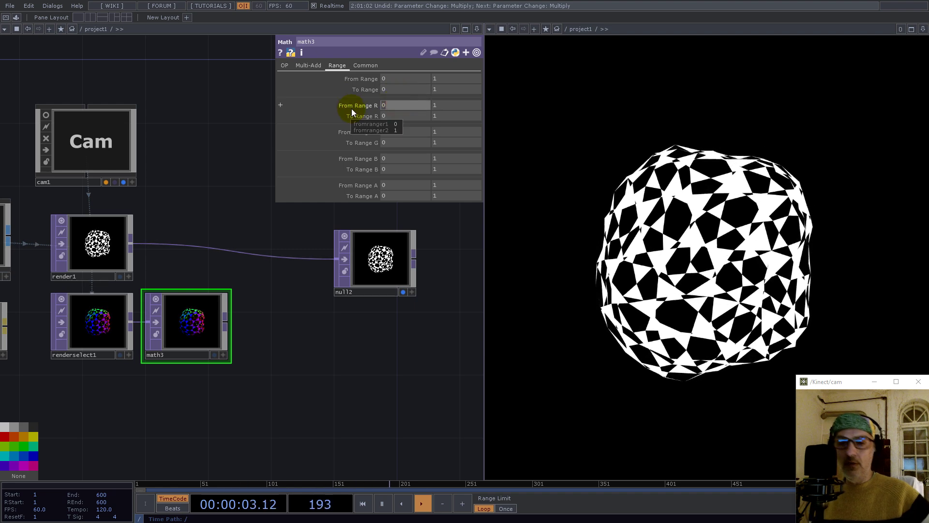
pyautogui.write('-1')
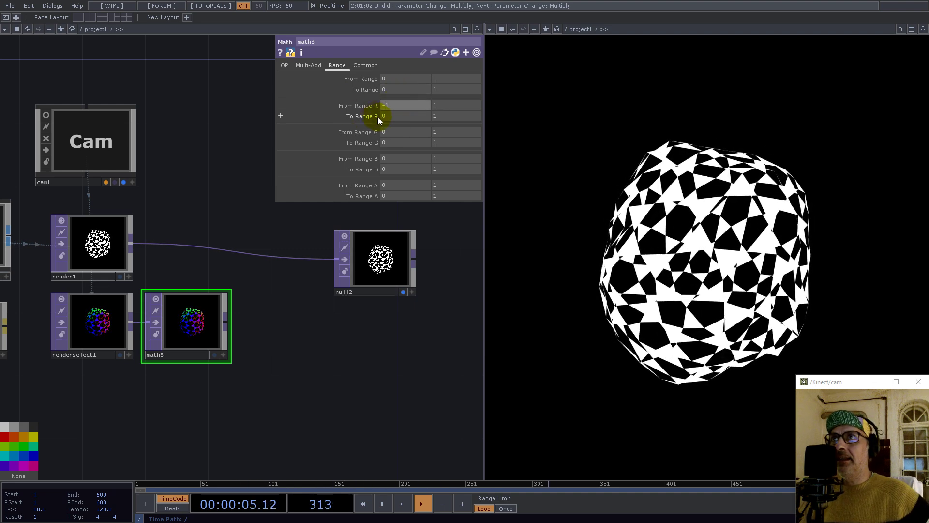
pyautogui.click(393, 130)
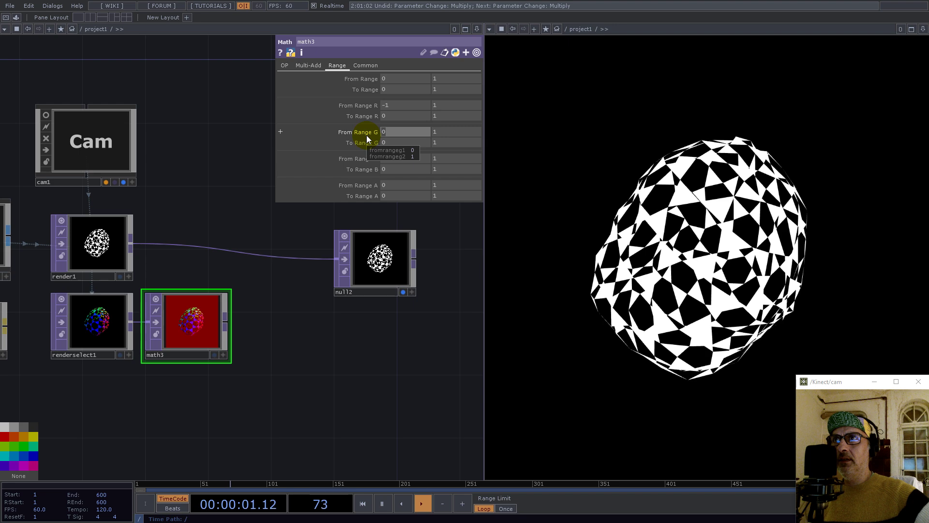
pyautogui.write('--1')
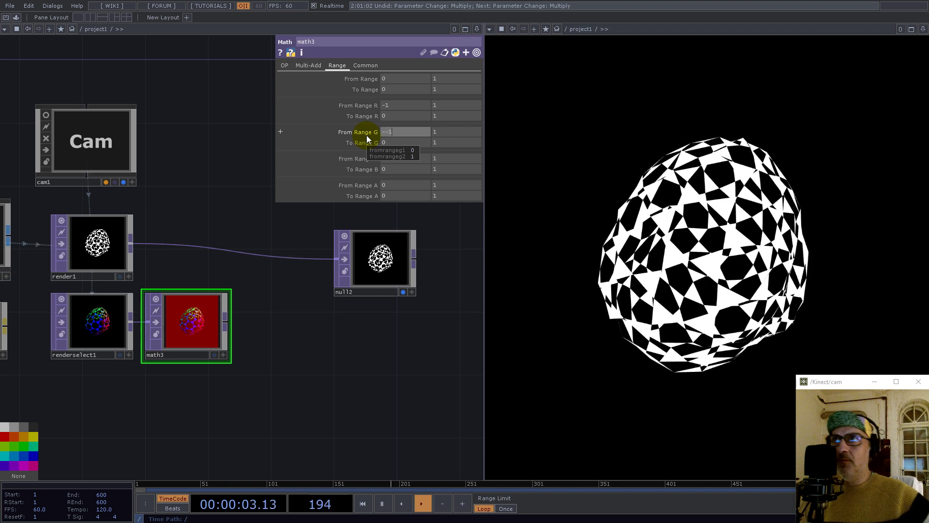
pyautogui.click(388, 132)
pyautogui.press('BackSpace')
pyautogui.press('Return')
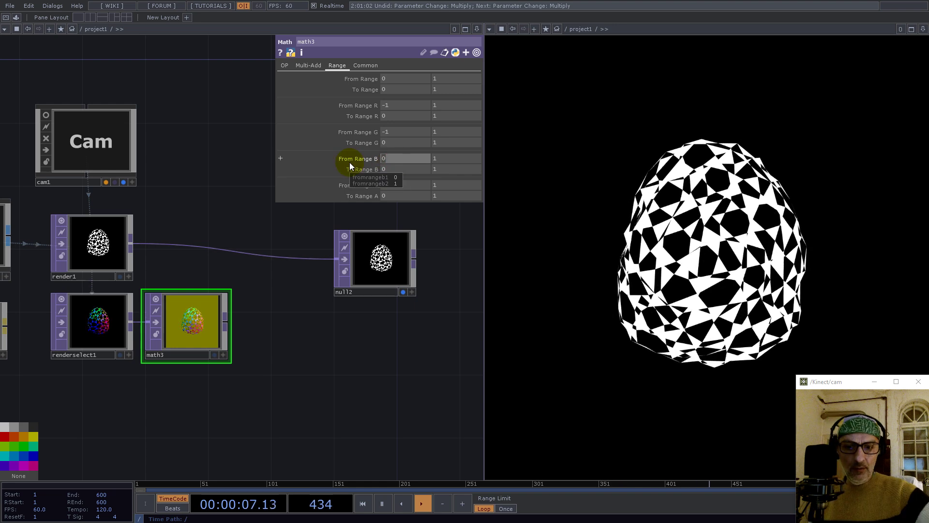
# Set math3's From Range B to -1 and 0
pyautogui.write('-1')
pyautogui.press('Tab')
pyautogui.write('0')
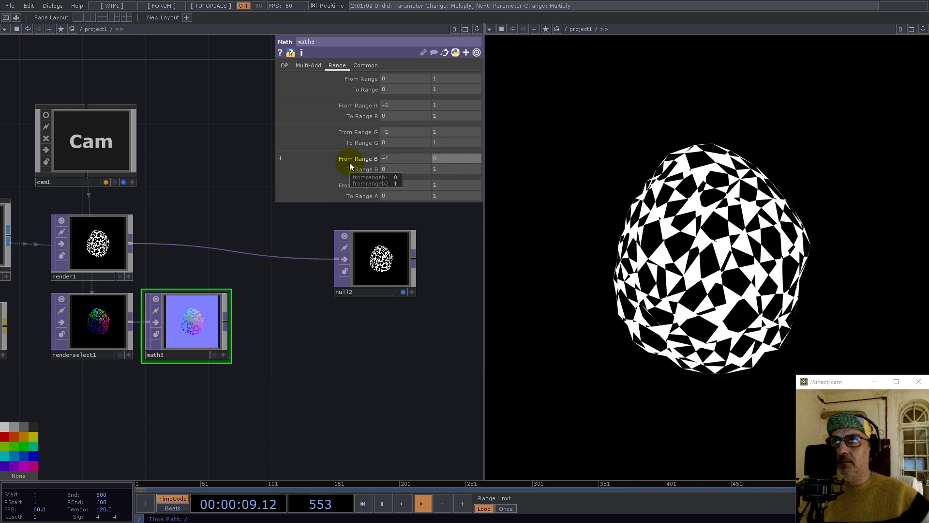
pyautogui.click(391, 169)
pyautogui.write('0.')
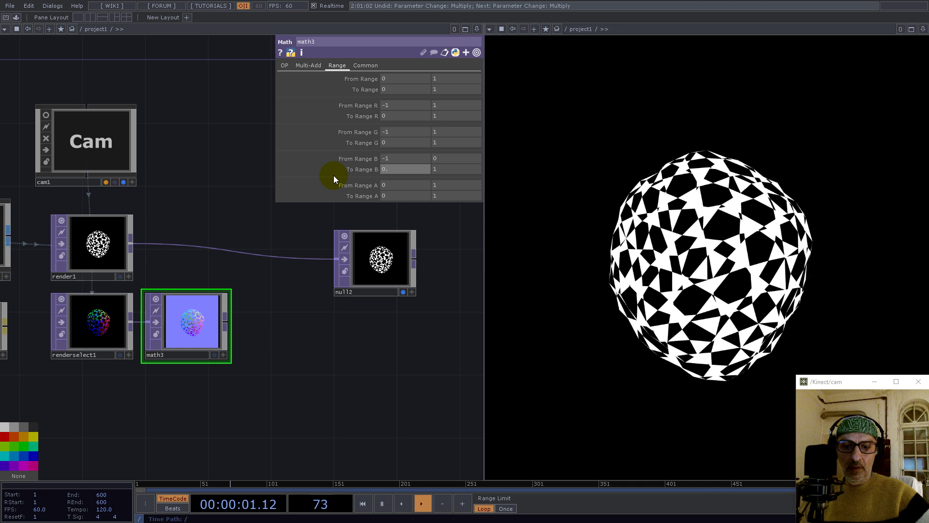
pyautogui.write('55')
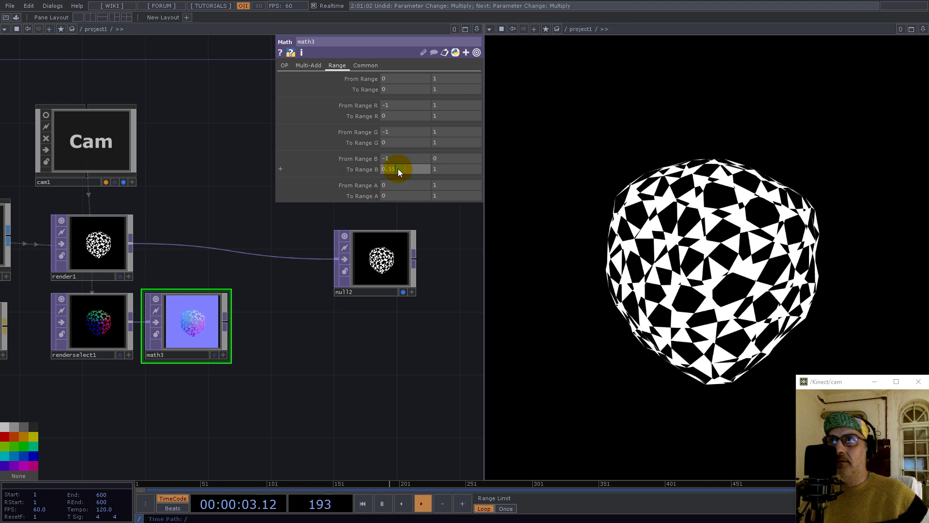
pyautogui.press('BackSpace')
pyautogui.press('BackSpace')
# Connect math3's output to null2 in place of the render1 connection
pyautogui.scroll(3, 221, 328)
pyautogui.scroll(-4, 222, 300)
pyautogui.click(238, 295)
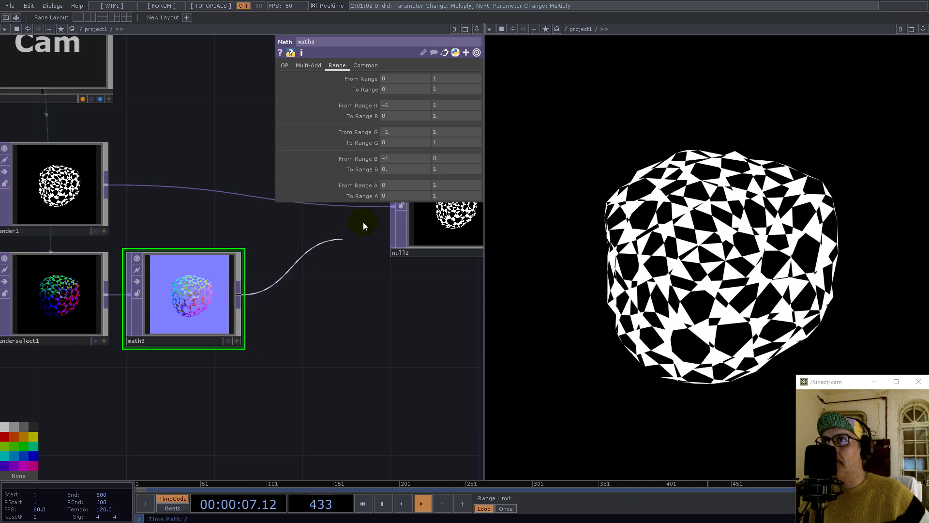
pyautogui.click(379, 215)
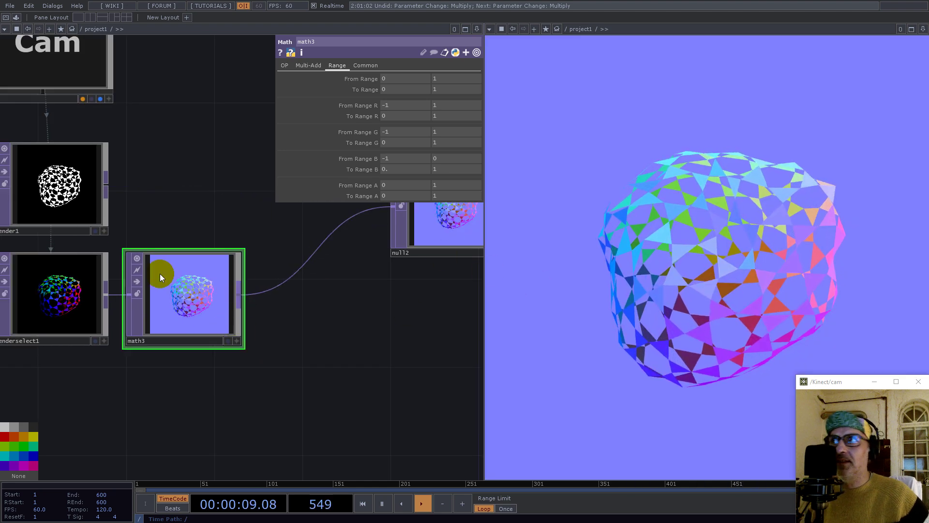
# Turn off render1's anti-aliasing by setting it to 1x (Off)
pyautogui.click(75, 191)
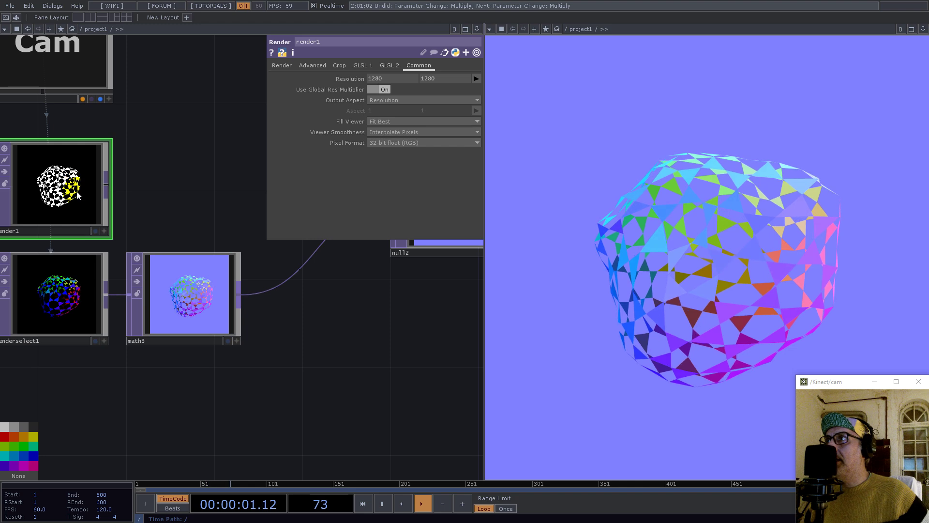
pyautogui.click(282, 66)
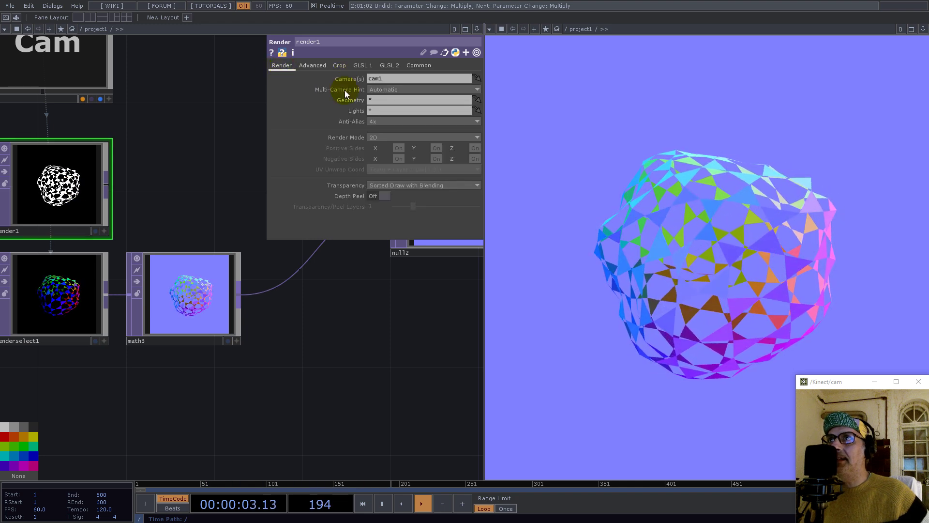
pyautogui.click(373, 120)
pyautogui.click(379, 132)
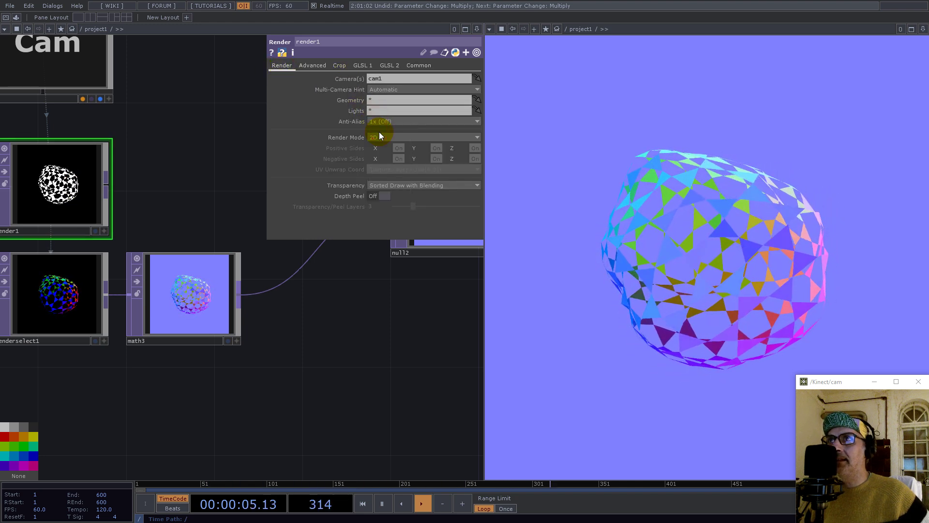
# Create a Noise TOP and place it below the wire between math3 and null2
pyautogui.moveTo(384, 332); pyautogui.dragTo(301, 381)
pyautogui.scroll(-3, 299, 376)
pyautogui.moveTo(321, 334); pyautogui.dragTo(399, 313)
pyautogui.moveTo(217, 367); pyautogui.dragTo(228, 368)
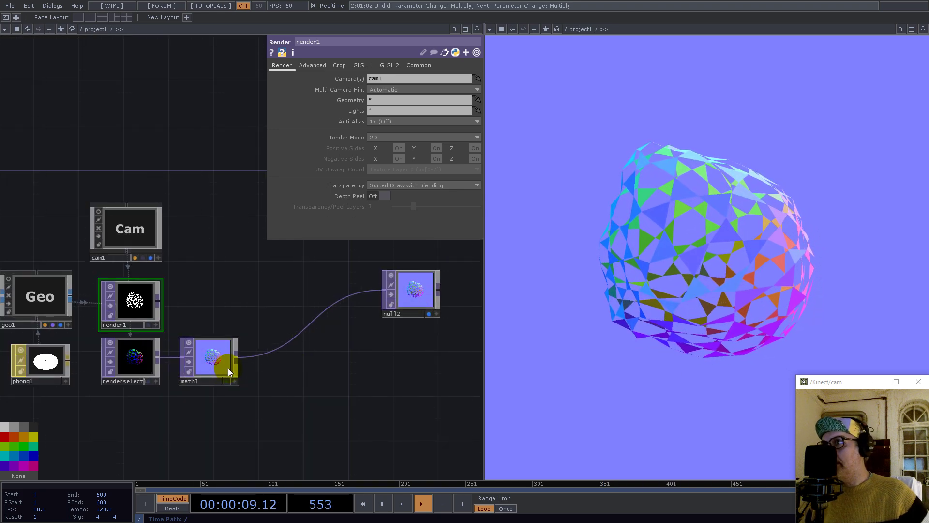
pyautogui.doubleClick(245, 279)
pyautogui.write('noise')
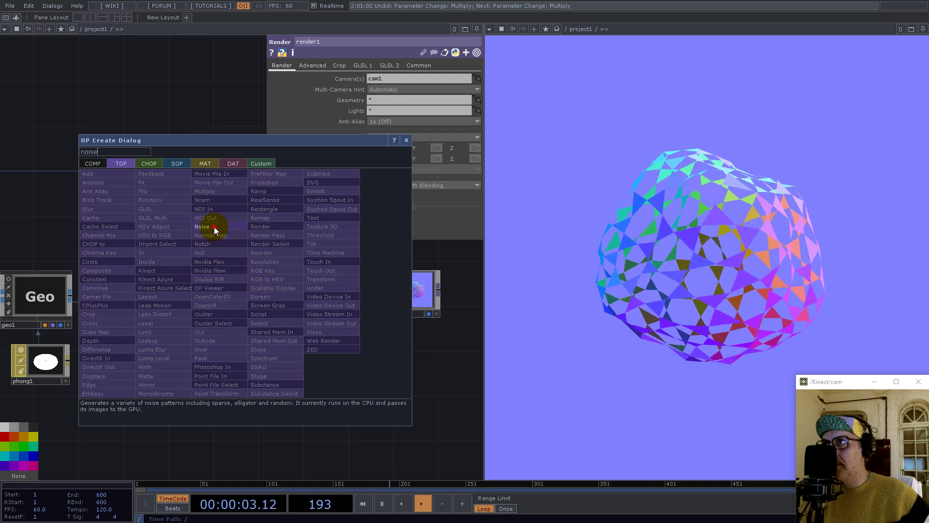
pyautogui.click(214, 230)
pyautogui.click(286, 394)
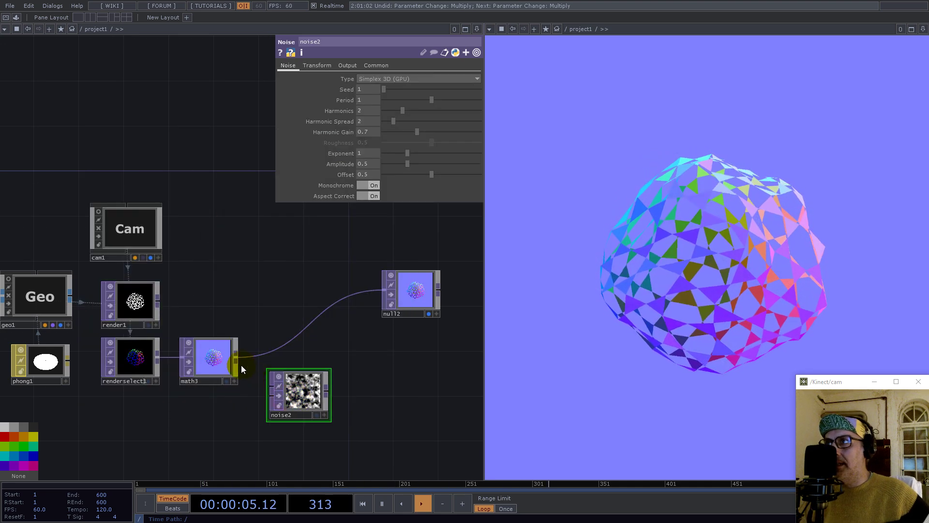
# Link noise2's resolution to render1's resolution by reference so it uses 1280 by 1280
pyautogui.click(149, 315)
pyautogui.click(417, 66)
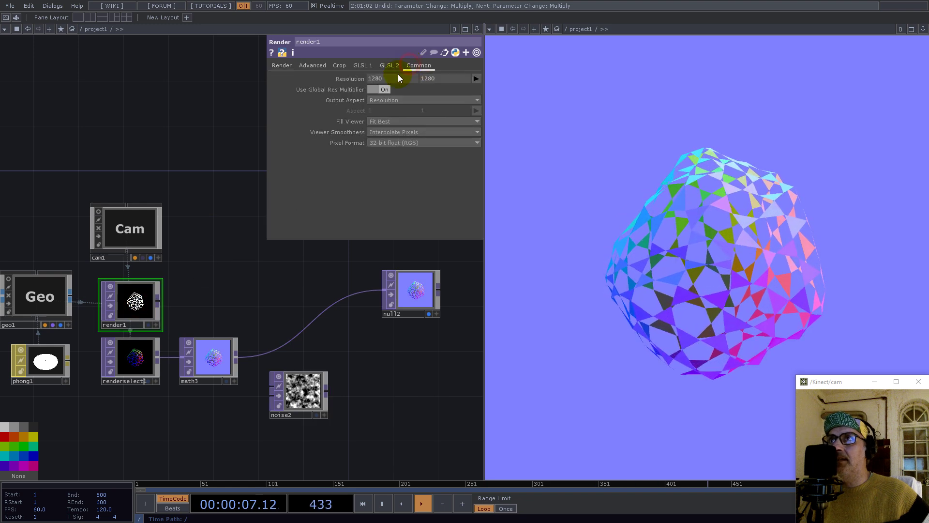
pyautogui.click(307, 397)
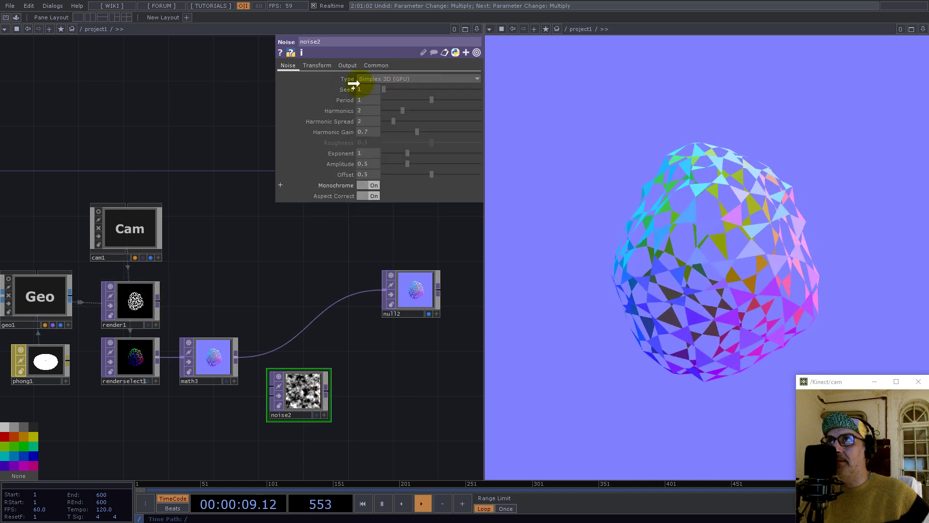
pyautogui.click(373, 66)
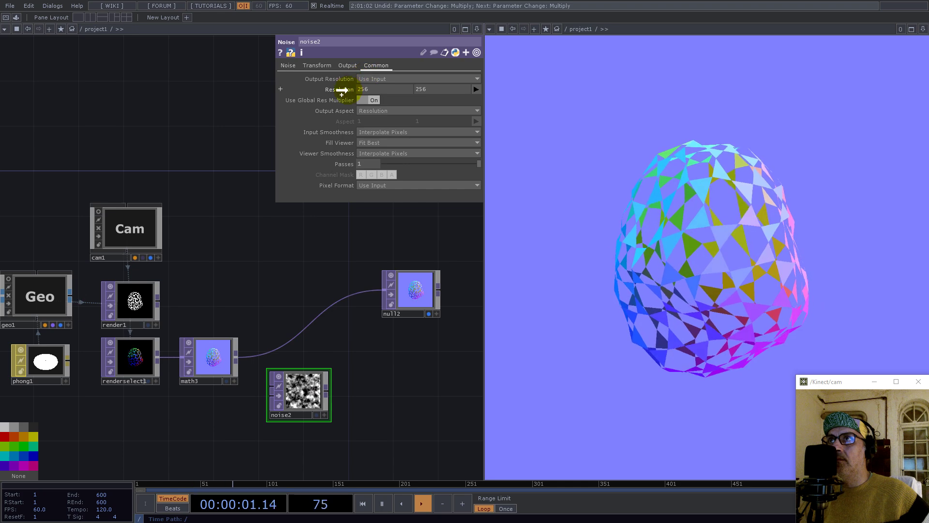
pyautogui.click(350, 86)
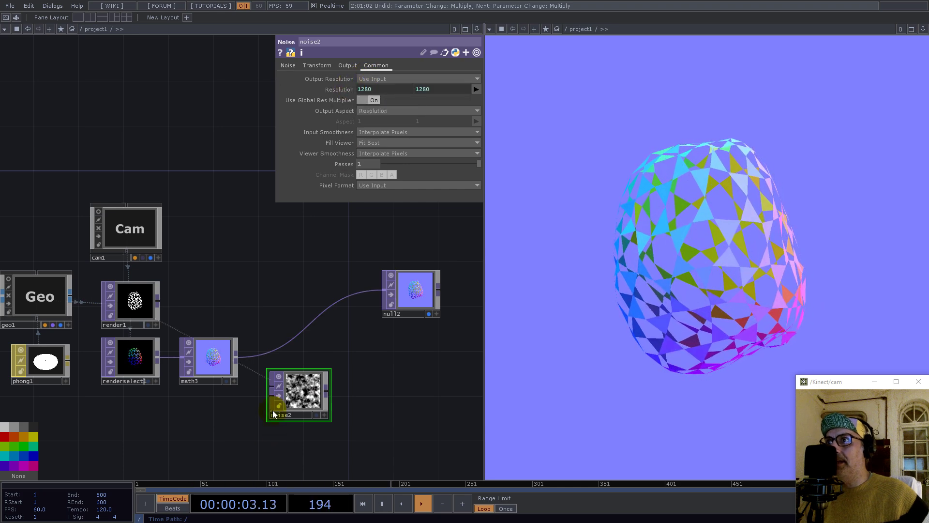
# Connect math3's output to noise2's second input
pyautogui.click(237, 358)
pyautogui.click(270, 400)
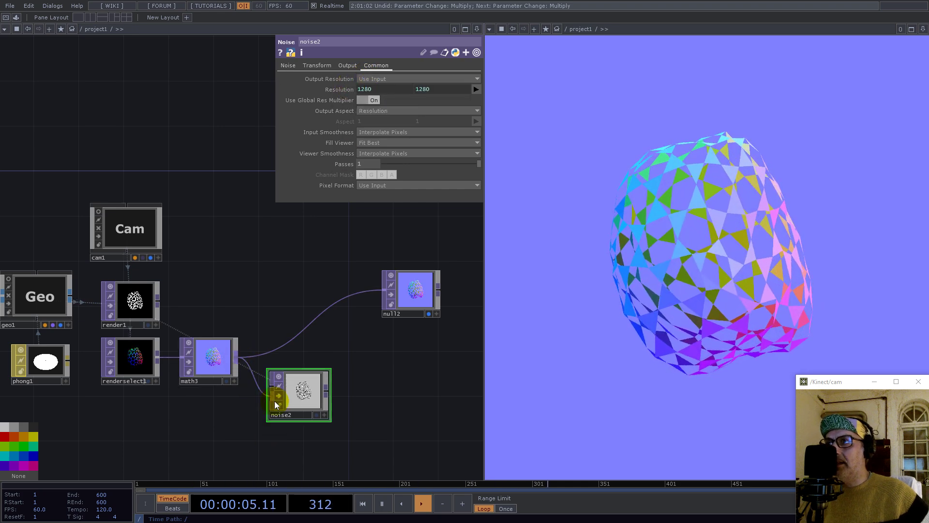
pyautogui.scroll(5, 276, 403)
pyautogui.scroll(-4, 319, 364)
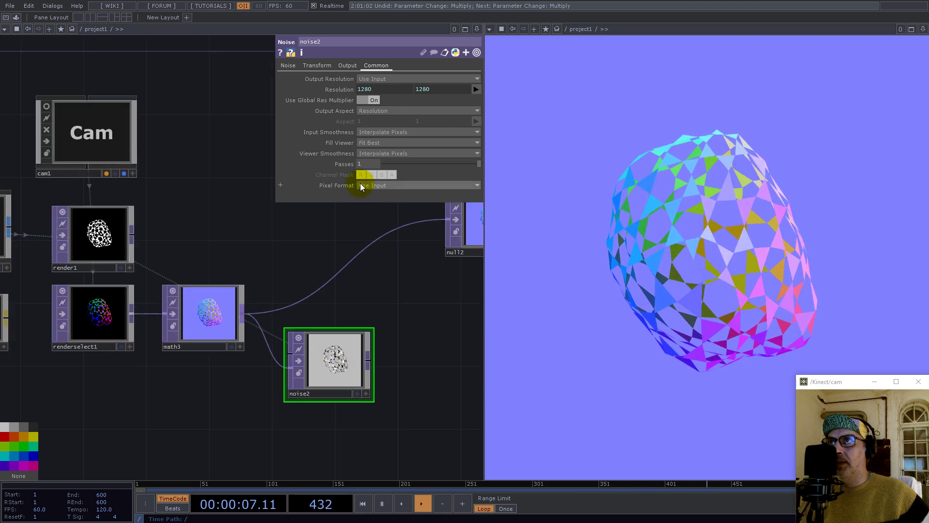
# Set noise2's pixel format to 32-bit float (RGB) and turn off its Monochrome option
pyautogui.click(381, 186)
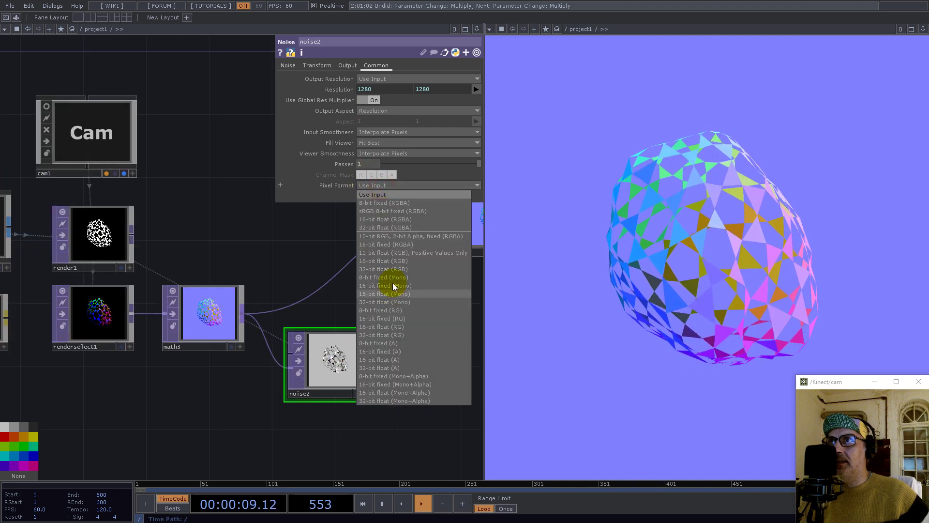
pyautogui.click(395, 268)
pyautogui.click(292, 71)
pyautogui.click(369, 186)
pyautogui.moveTo(402, 344); pyautogui.dragTo(286, 351, button='middle')
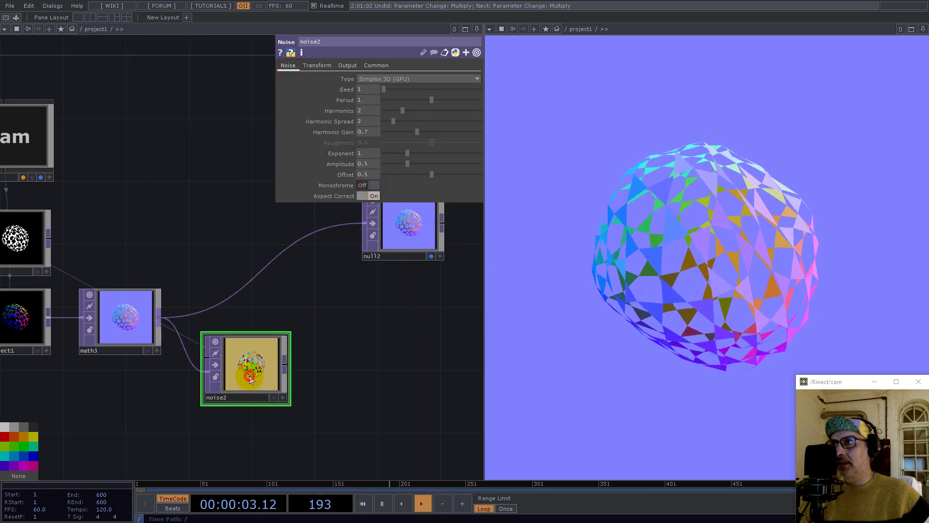
# Duplicate noise2 and place the copy above the wire between math3 and null2
pyautogui.hotkey('ctrl', 'c')
pyautogui.hotkey('ctrl', 'v')
pyautogui.moveTo(246, 449); pyautogui.dragTo(246, 213)
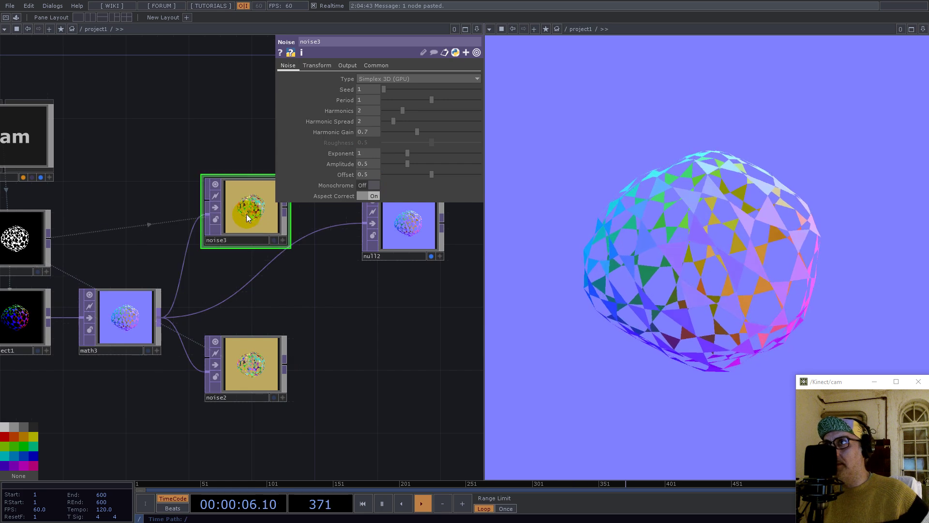
# Turn on Monochrome for noise3 and set its pixel format to 32-bit float (Mono)
pyautogui.click(374, 185)
pyautogui.click(383, 66)
pyautogui.click(393, 185)
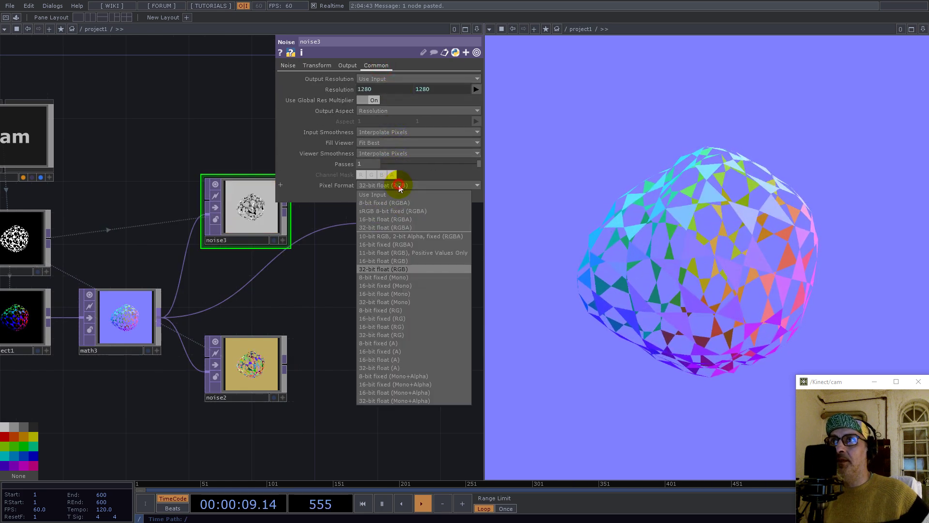
pyautogui.click(393, 306)
# Move null2 further from the noise nodes and add a Composite TOP fed by render1 in front of it
pyautogui.moveTo(311, 313); pyautogui.dragTo(243, 323)
pyautogui.moveTo(313, 256); pyautogui.dragTo(409, 271)
pyautogui.scroll(-5, 352, 322)
pyautogui.scroll(4, 286, 297)
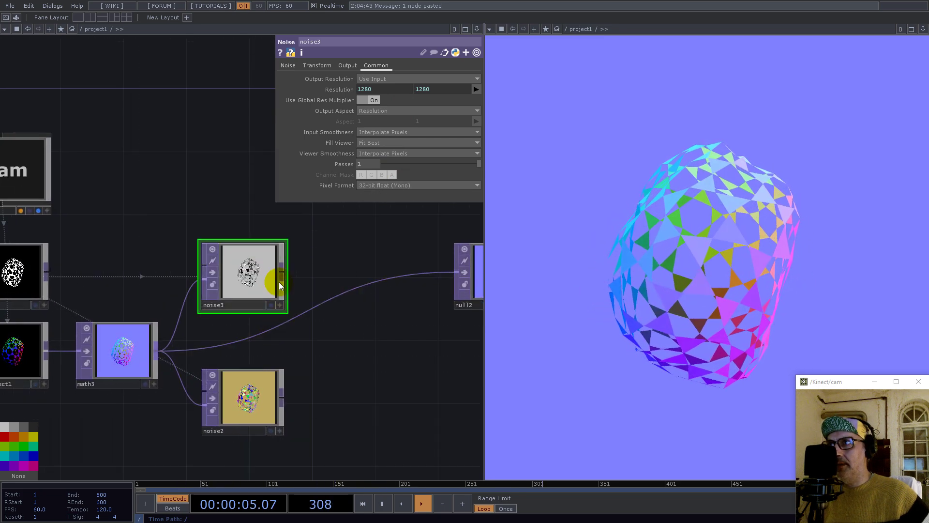
pyautogui.rightClick(47, 272)
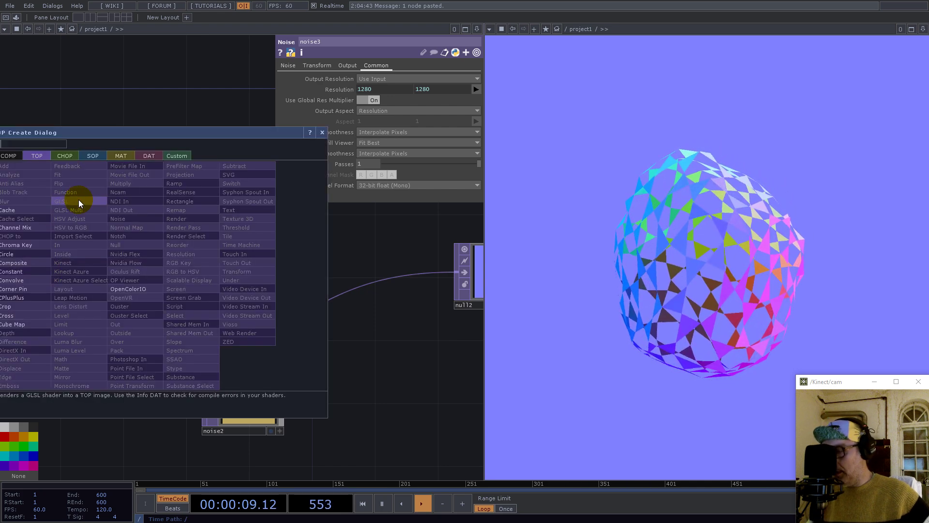
pyautogui.click(23, 262)
pyautogui.click(402, 295)
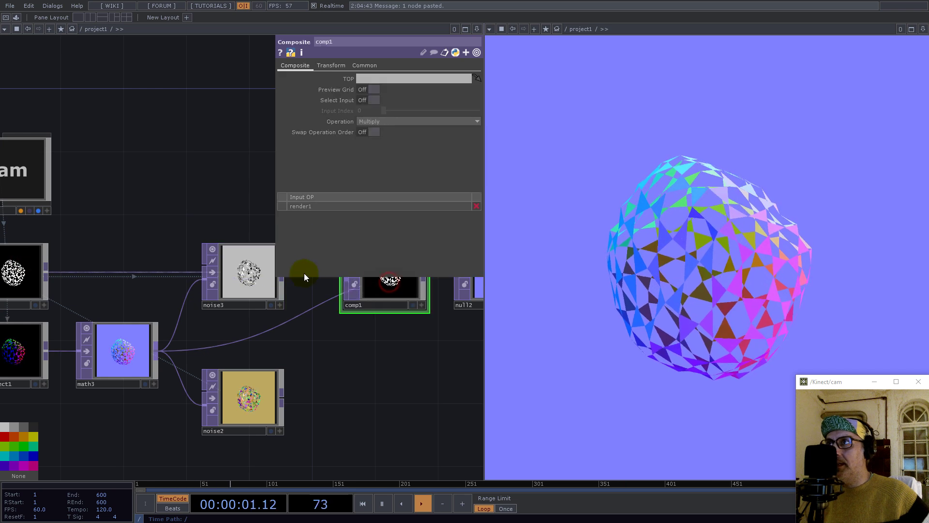
# Connect noise3 and noise2 into comp1 and feed comp1's output into null2
pyautogui.moveTo(243, 323); pyautogui.dragTo(163, 340)
pyautogui.moveTo(210, 292); pyautogui.dragTo(273, 296)
pyautogui.moveTo(210, 417); pyautogui.dragTo(317, 378)
pyautogui.moveTo(397, 373); pyautogui.dragTo(326, 368)
pyautogui.moveTo(339, 307); pyautogui.dragTo(401, 323)
pyautogui.moveTo(297, 367); pyautogui.dragTo(372, 305)
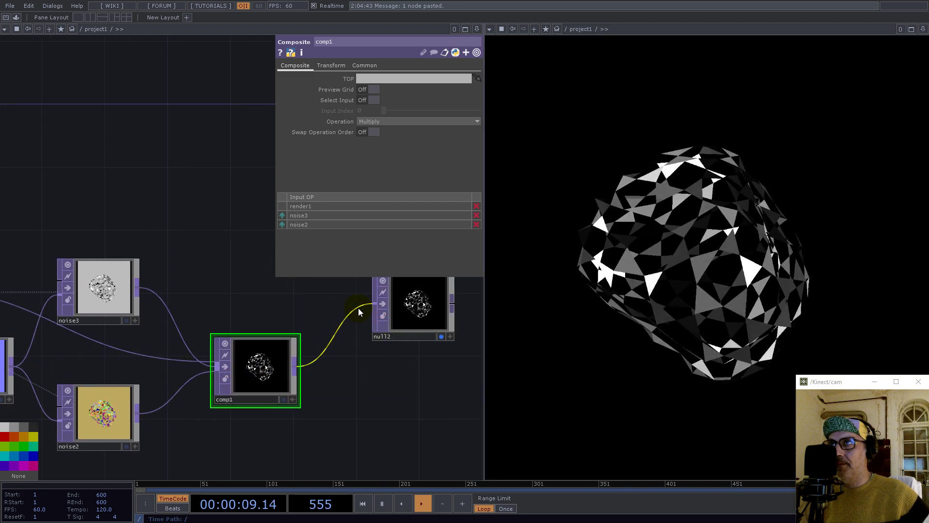
# Move noise3 above render1 in comp1's input order
pyautogui.scroll(2, 206, 388)
pyautogui.scroll(1, 206, 389)
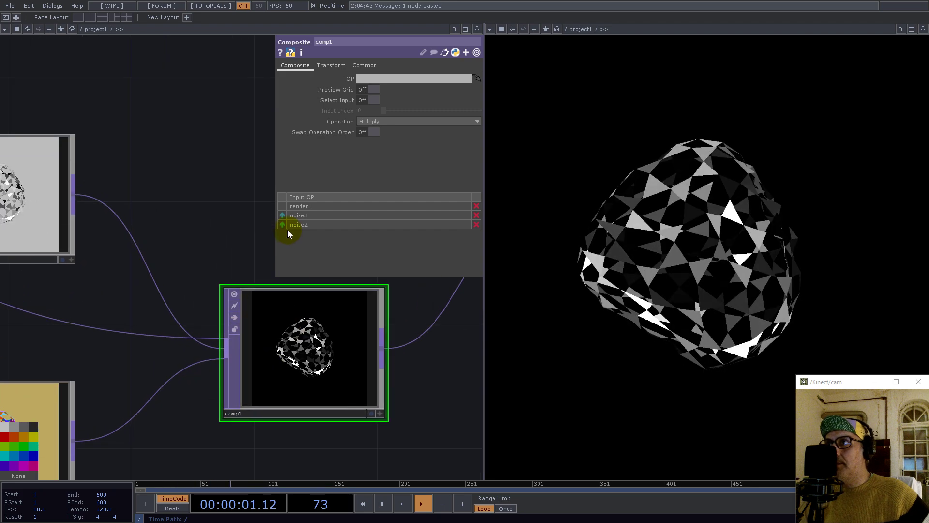
pyautogui.click(283, 216)
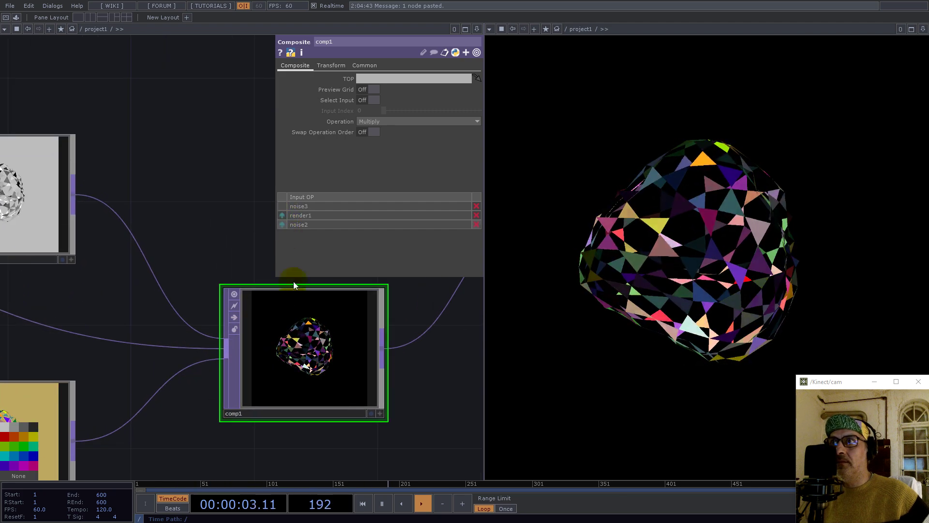
pyautogui.scroll(-3, 310, 347)
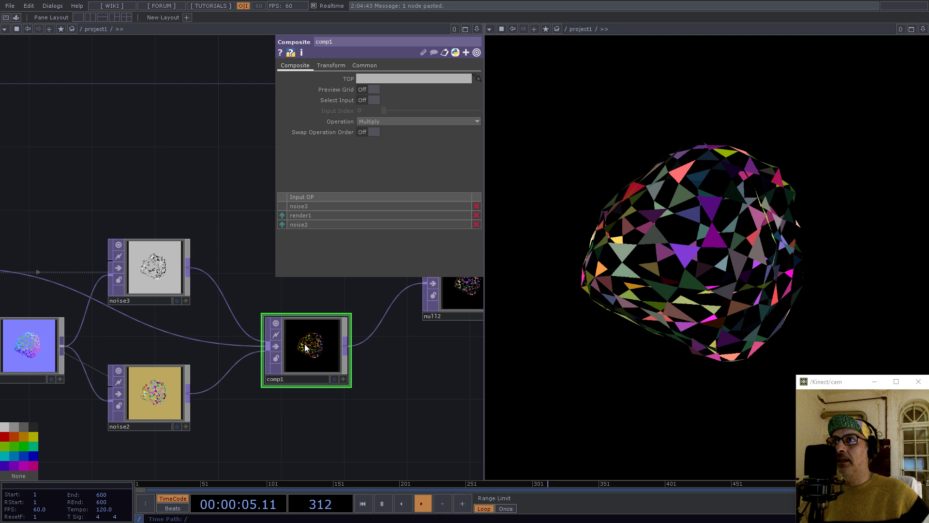
# Set noise2's transform scale to 0.2 on all three axes
pyautogui.click(164, 389)
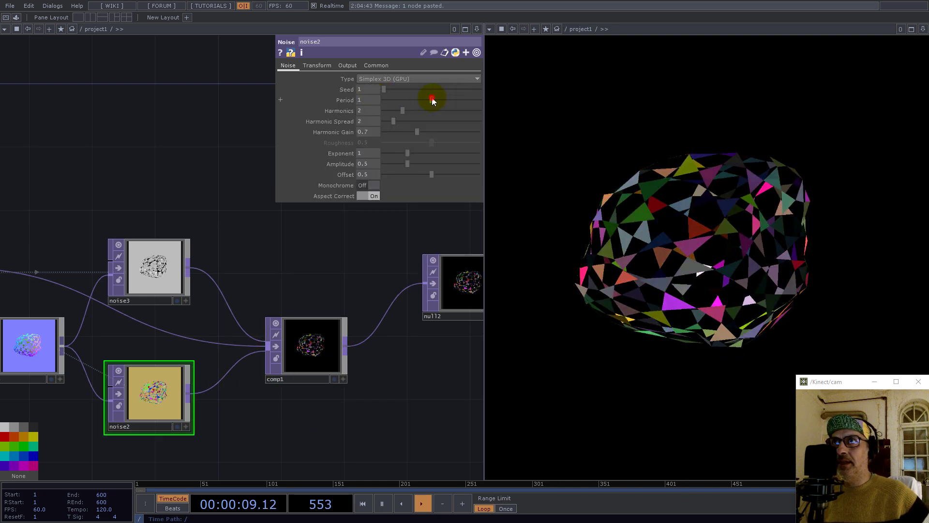
pyautogui.click(319, 67)
pyautogui.moveTo(341, 121); pyautogui.dragTo(197, 114, button='middle')
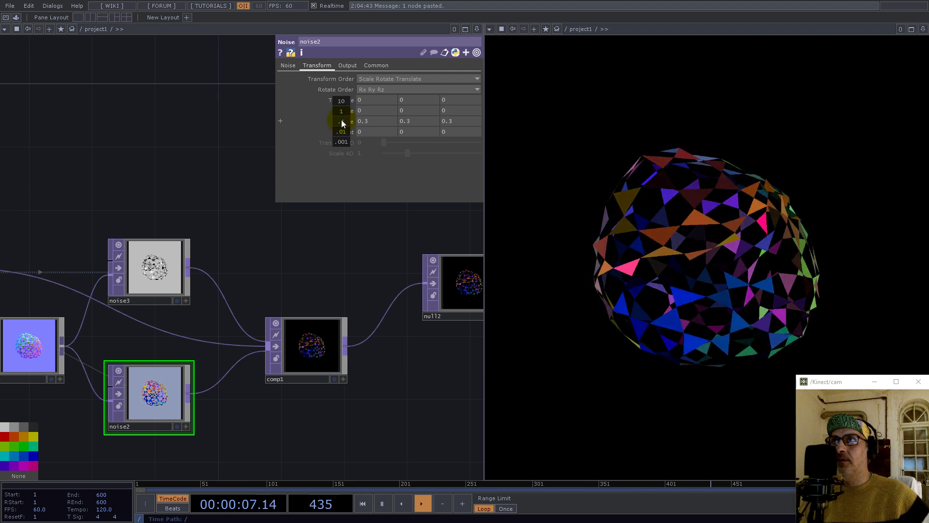
pyautogui.moveTo(341, 121)
pyautogui.mouseDown(button='middle')
pyautogui.moveTo(315, 123)
pyautogui.moveTo(342, 120)
pyautogui.mouseUp(button='middle')
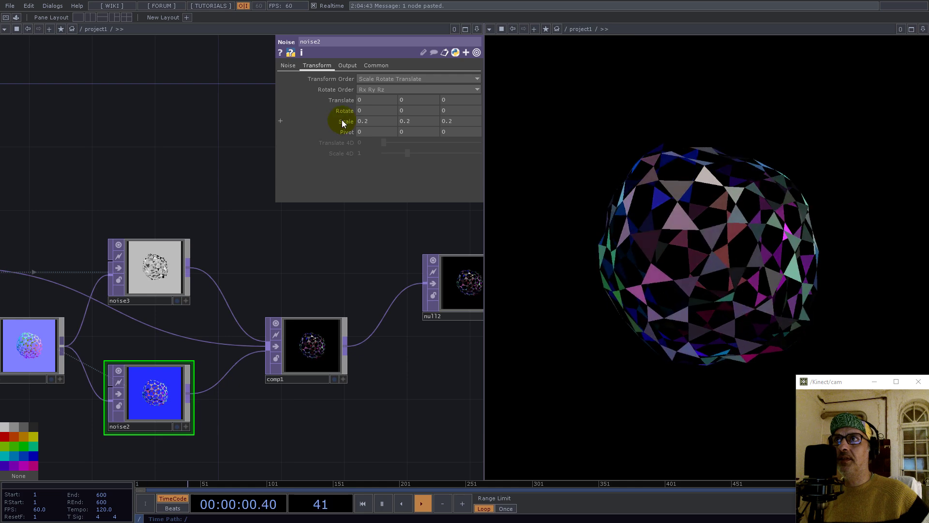
# Set noise2's period to 4 and its seed to 2183
pyautogui.click(288, 66)
pyautogui.moveTo(390, 89); pyautogui.dragTo(397, 89)
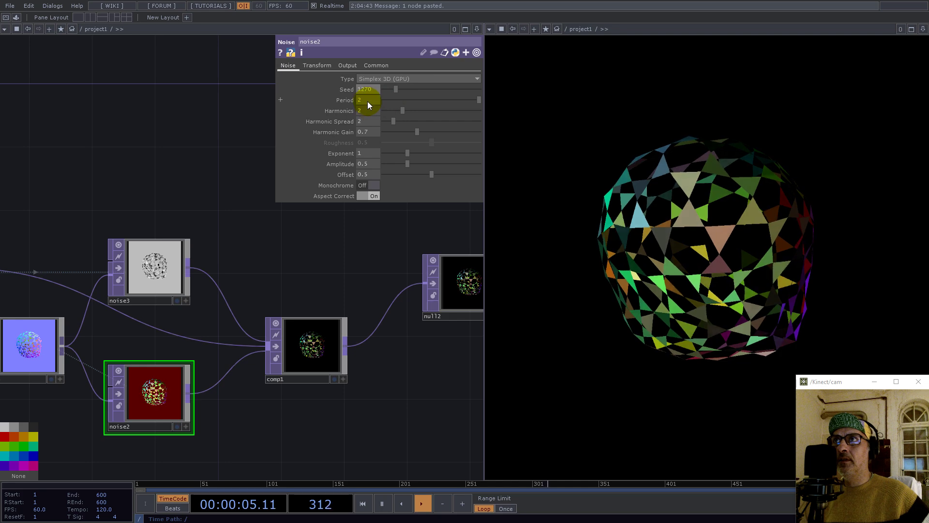
pyautogui.press('*')
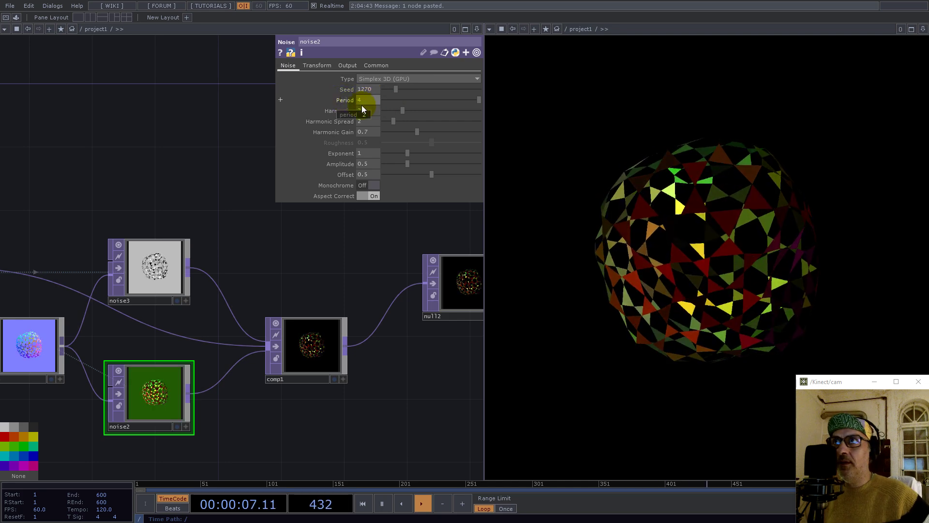
pyautogui.moveTo(399, 91); pyautogui.dragTo(406, 91)
# Set sphere1's frequency to 8
pyautogui.moveTo(251, 259); pyautogui.dragTo(389, 246)
pyautogui.scroll(-7, 385, 298)
pyautogui.moveTo(41, 145); pyautogui.dragTo(612, 265)
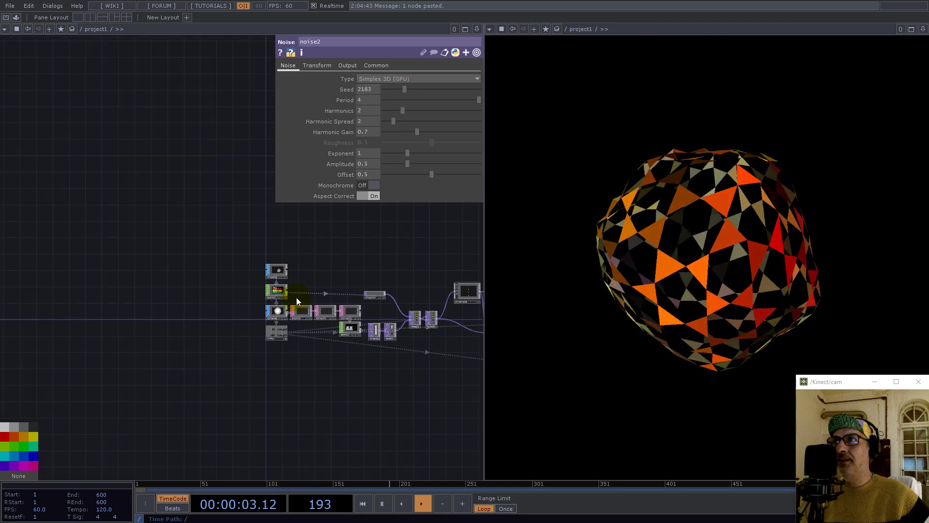
pyautogui.scroll(7, 297, 294)
pyautogui.click(237, 342)
pyautogui.moveTo(355, 80); pyautogui.dragTo(323, 81)
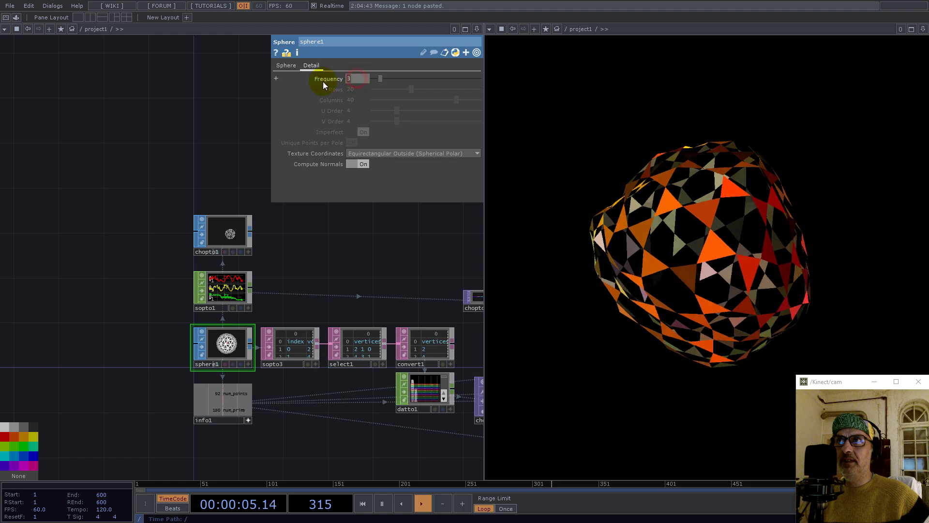
pyautogui.write('8')
pyautogui.press('Return')
# Set noise1's period to 0.99 and its harmonic gain to 1.71
pyautogui.moveTo(352, 275); pyautogui.dragTo(1, 215)
pyautogui.click(282, 303)
pyautogui.click(283, 305)
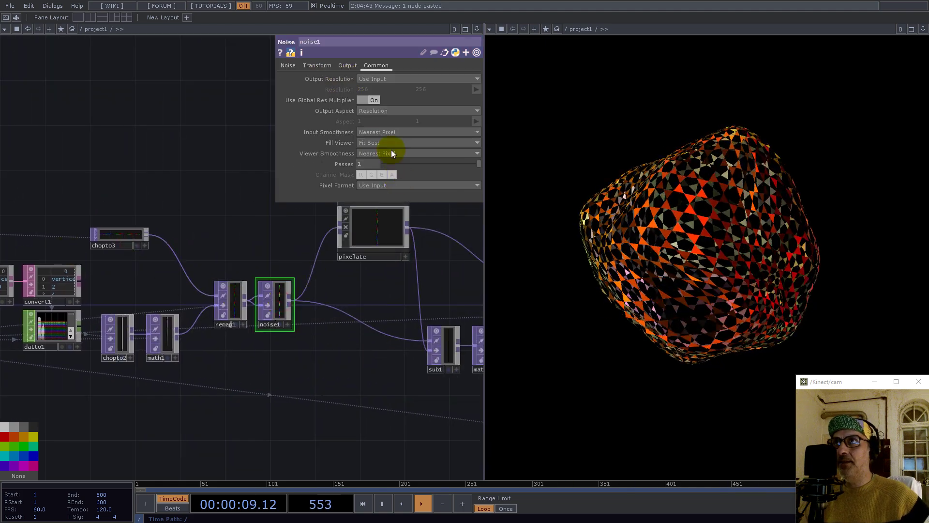
pyautogui.click(288, 65)
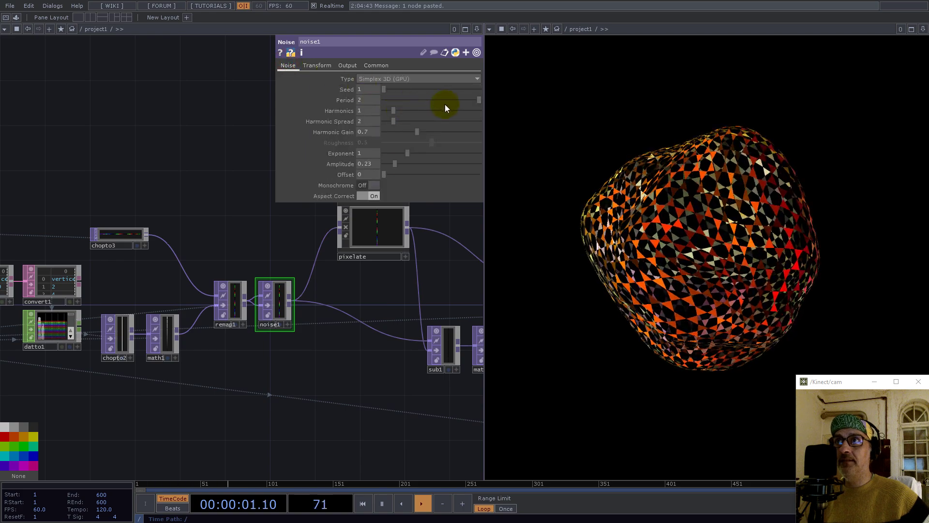
pyautogui.moveTo(433, 100)
pyautogui.mouseDown()
pyautogui.moveTo(420, 133)
pyautogui.moveTo(467, 133)
pyautogui.moveTo(410, 99)
pyautogui.moveTo(430, 100)
pyautogui.mouseUp()
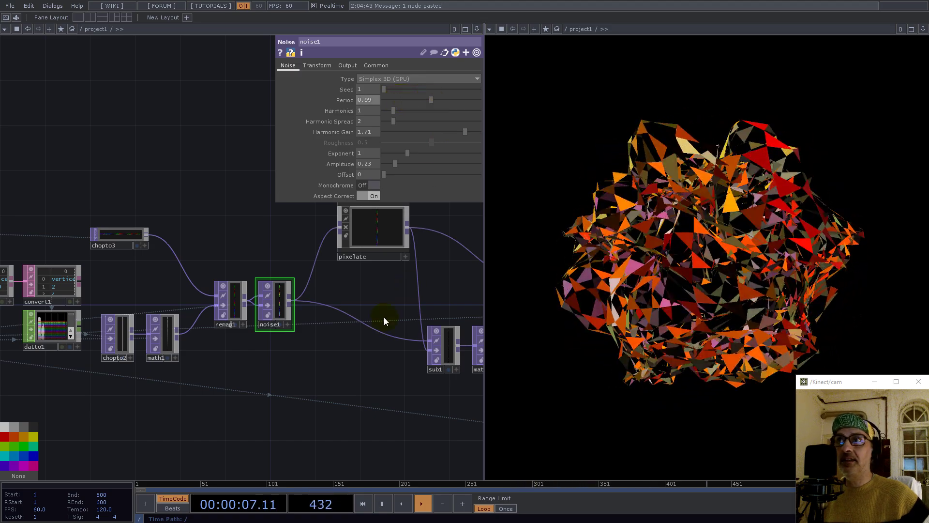
pyautogui.moveTo(322, 339); pyautogui.dragTo(178, 331, button='middle')
pyautogui.scroll(-10, 178, 330)
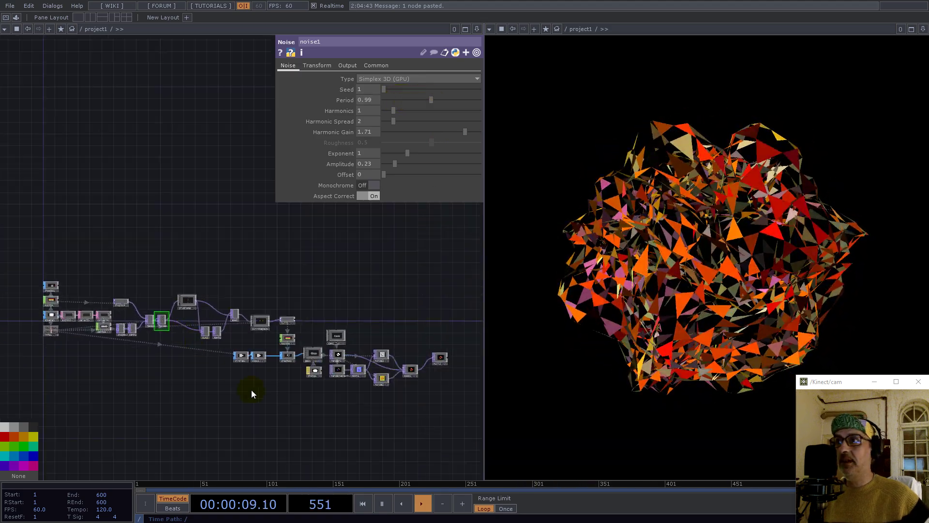